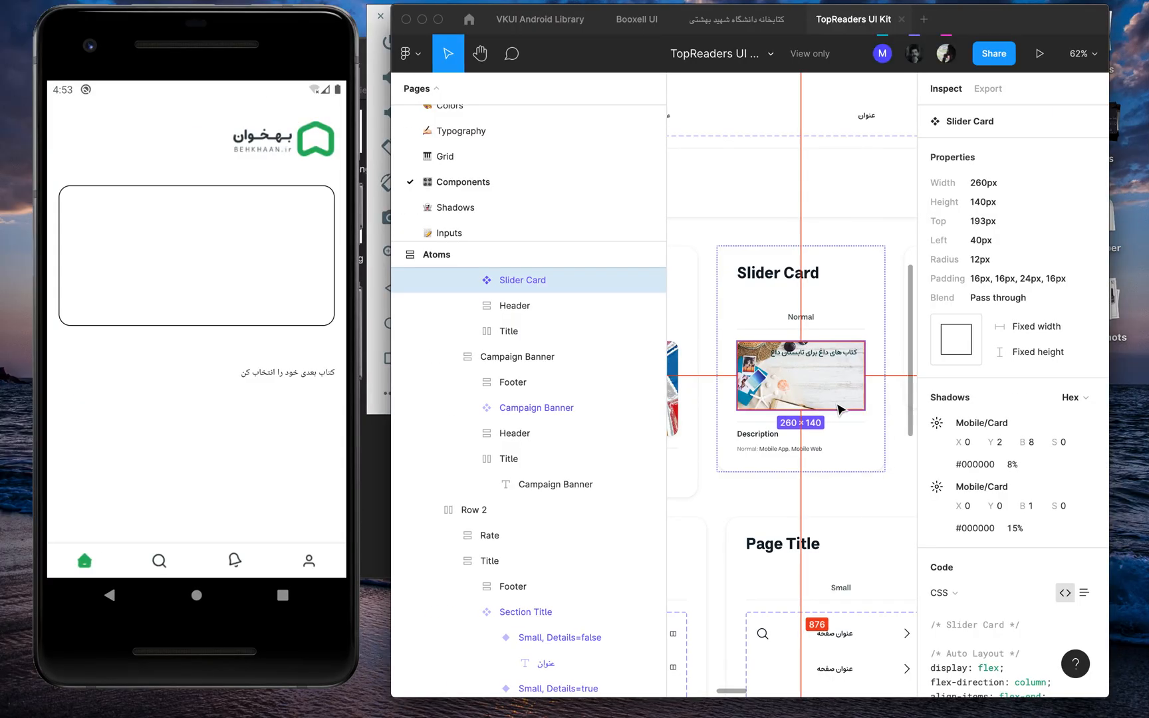
ctrl+scroll(789, 350, up, 5)
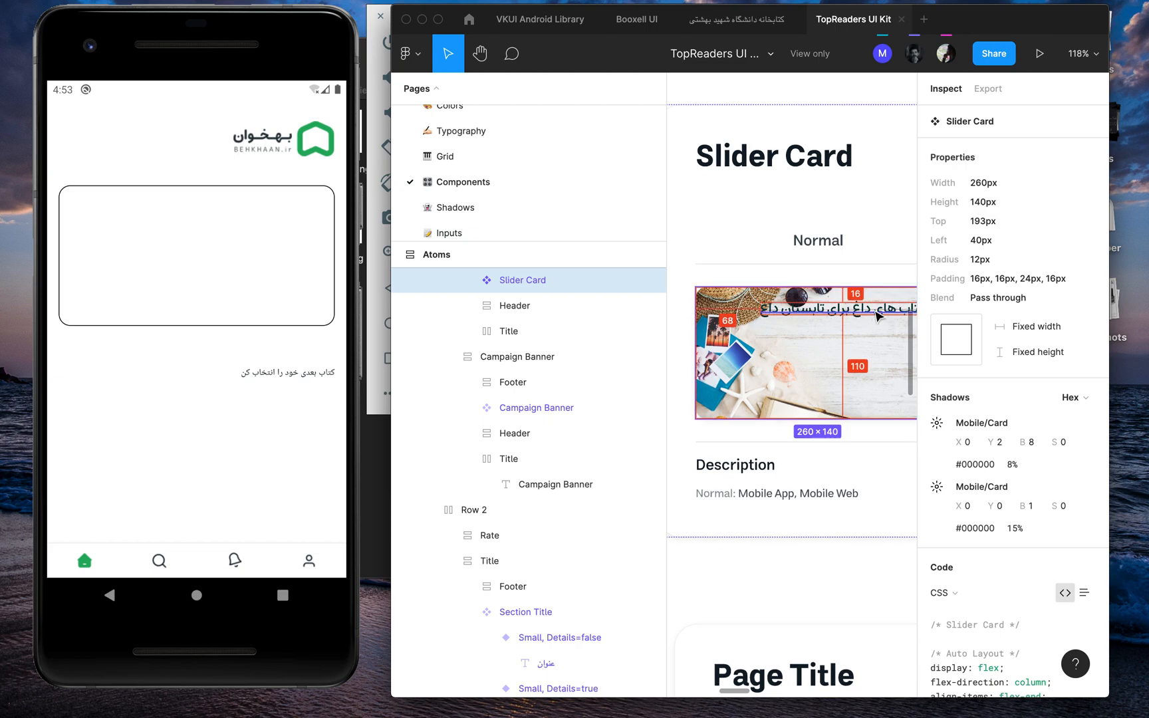
Inspect the Slider Card's Persian title text layer: 176×14, Estedad 14px, 16px top, 68px left
double_click(848, 309)
scroll(870, 319, right, 1)
scroll(852, 341, down, 1)
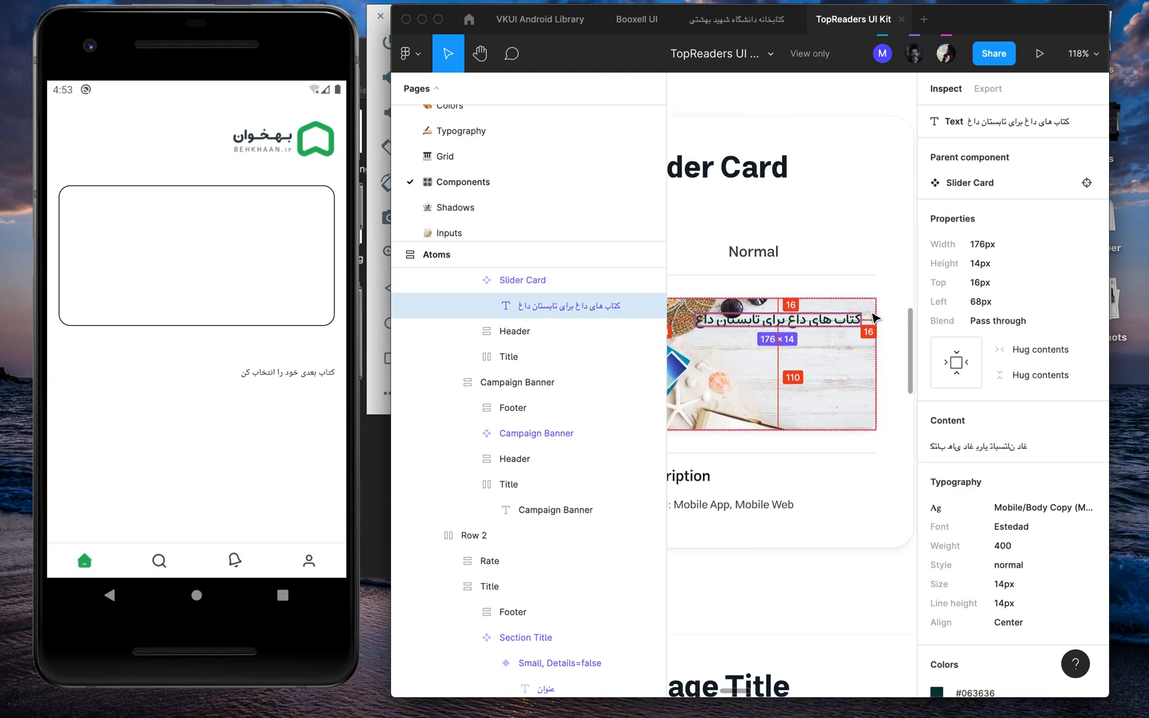
scroll(843, 351, right, 1)
scroll(834, 356, down, 1)
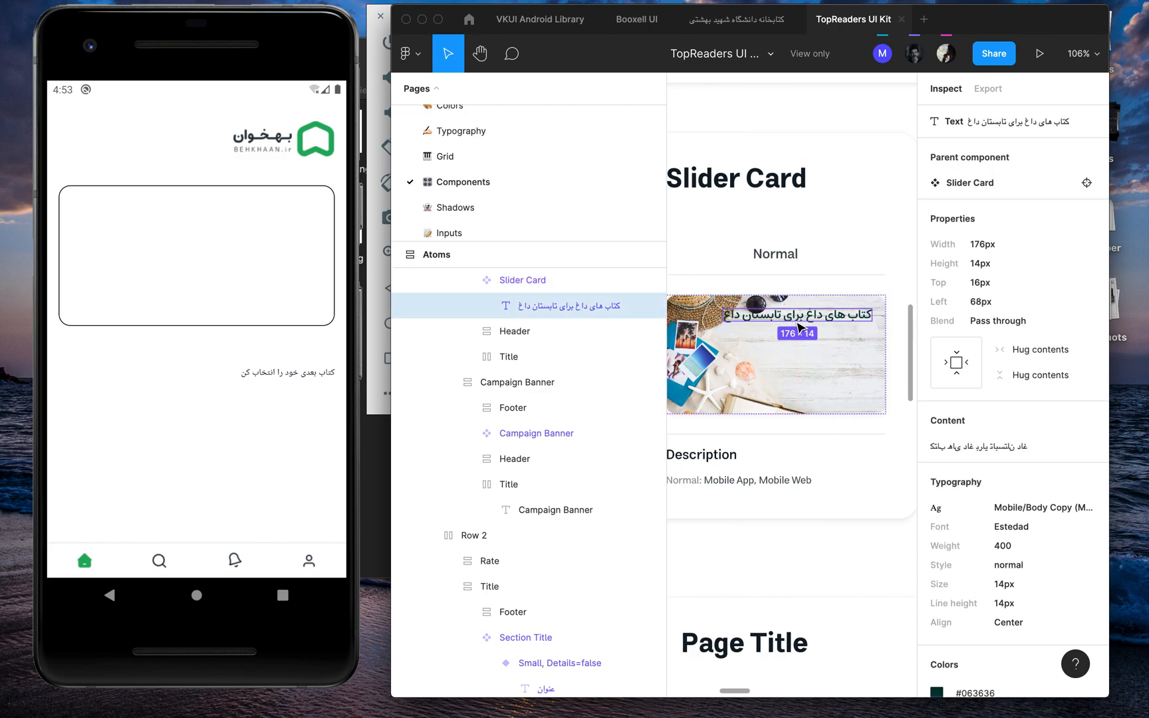
Review the Stack Overflow answer's Image plus absolutely positioned Text overlay code, then return to the editor
key(ctrl+Right)
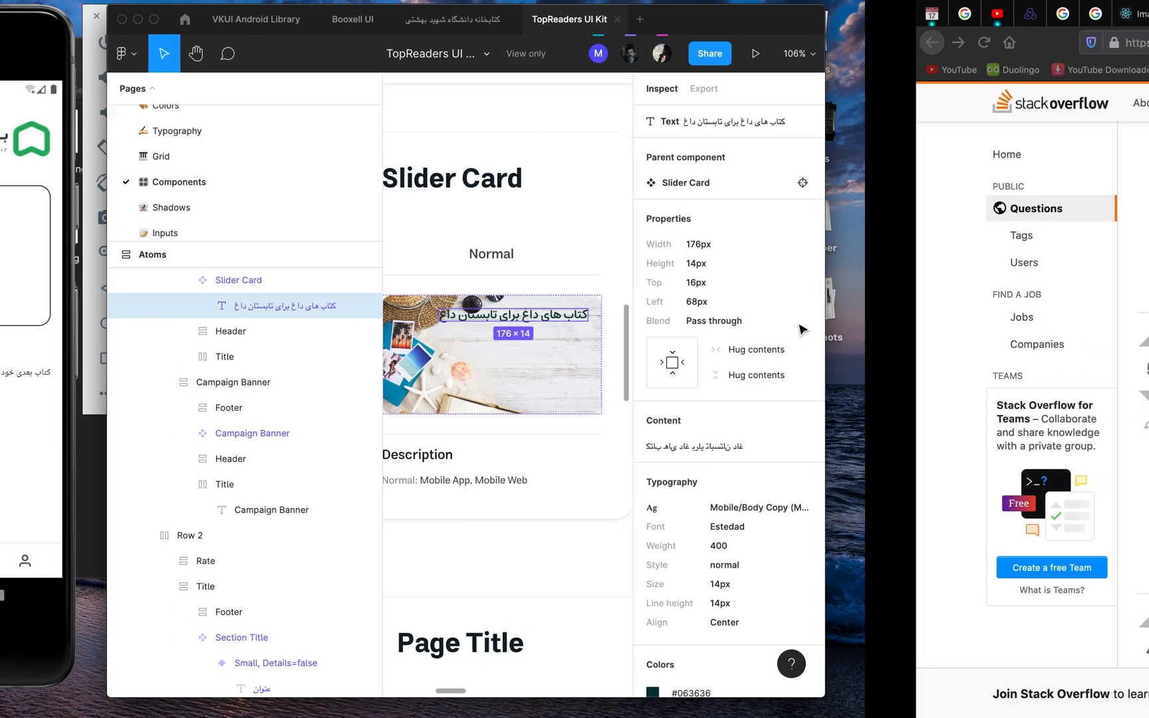
scroll(536, 414, down, 2)
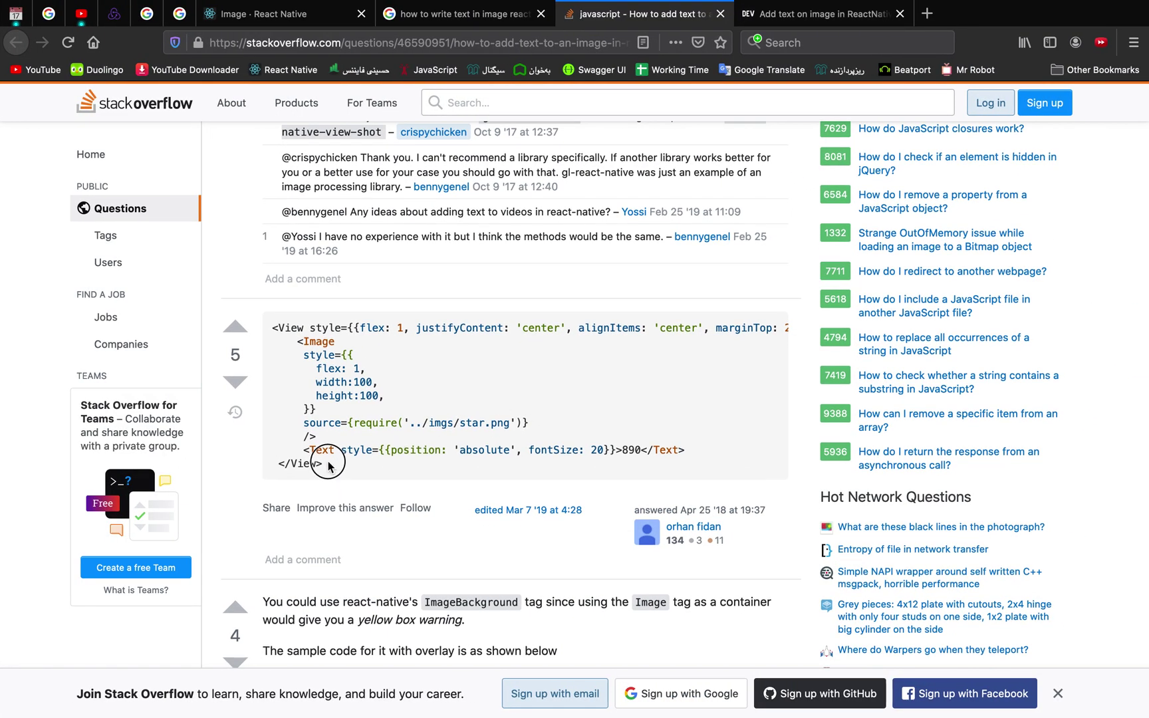
drag(328, 465, 280, 324)
click(271, 330)
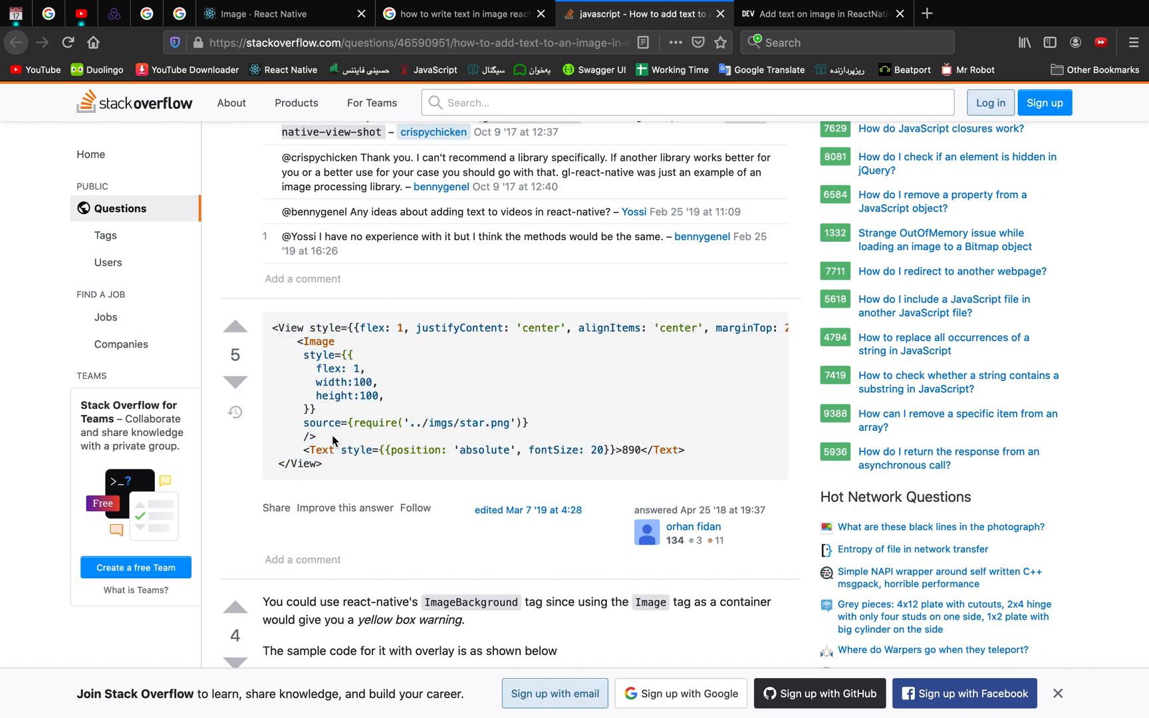
drag(322, 437, 299, 337)
click(323, 452)
drag(392, 450, 515, 450)
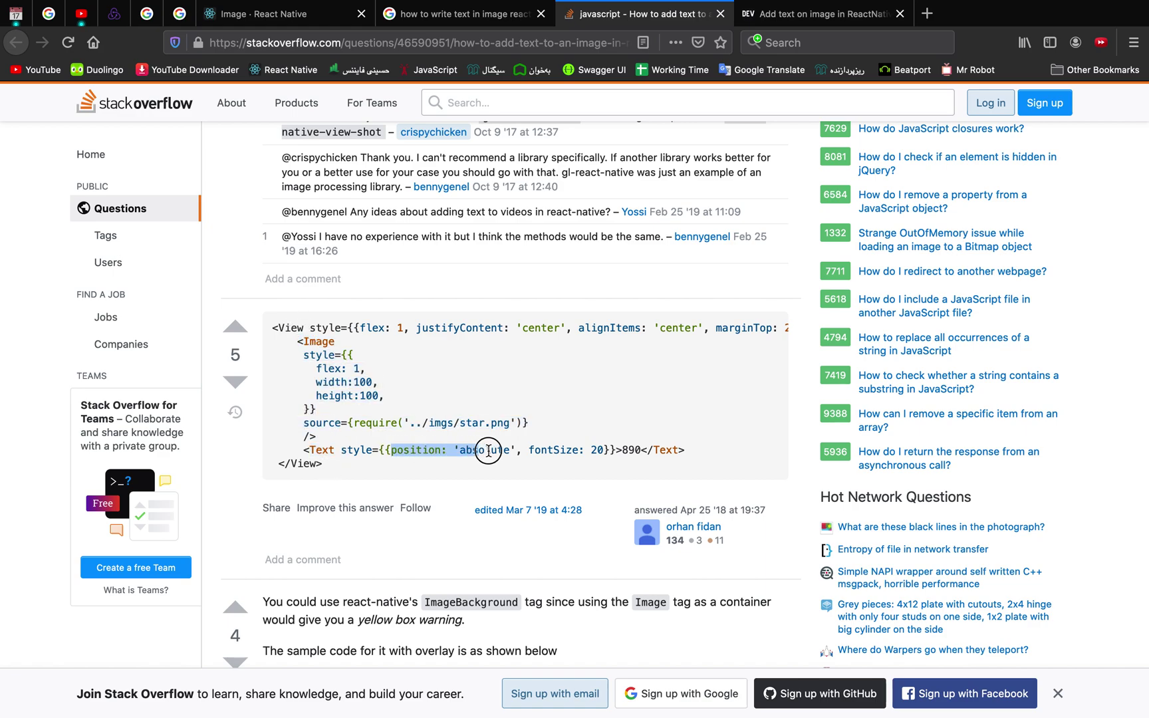
click(527, 458)
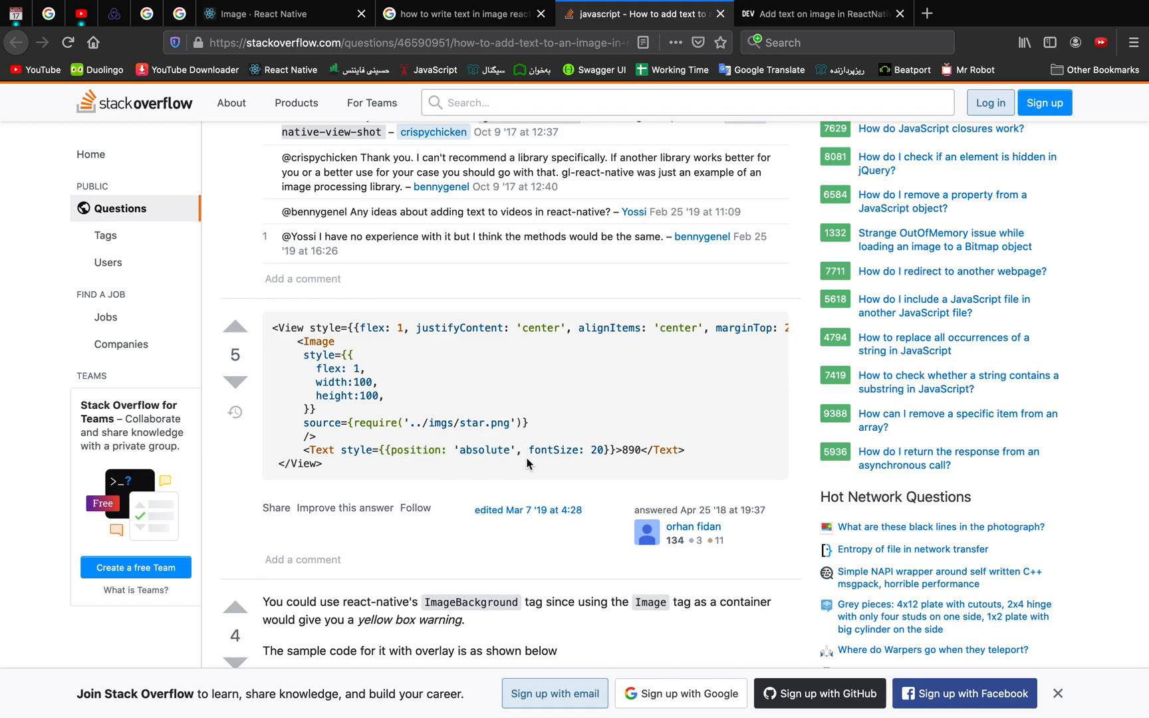
key(ctrl+Right)
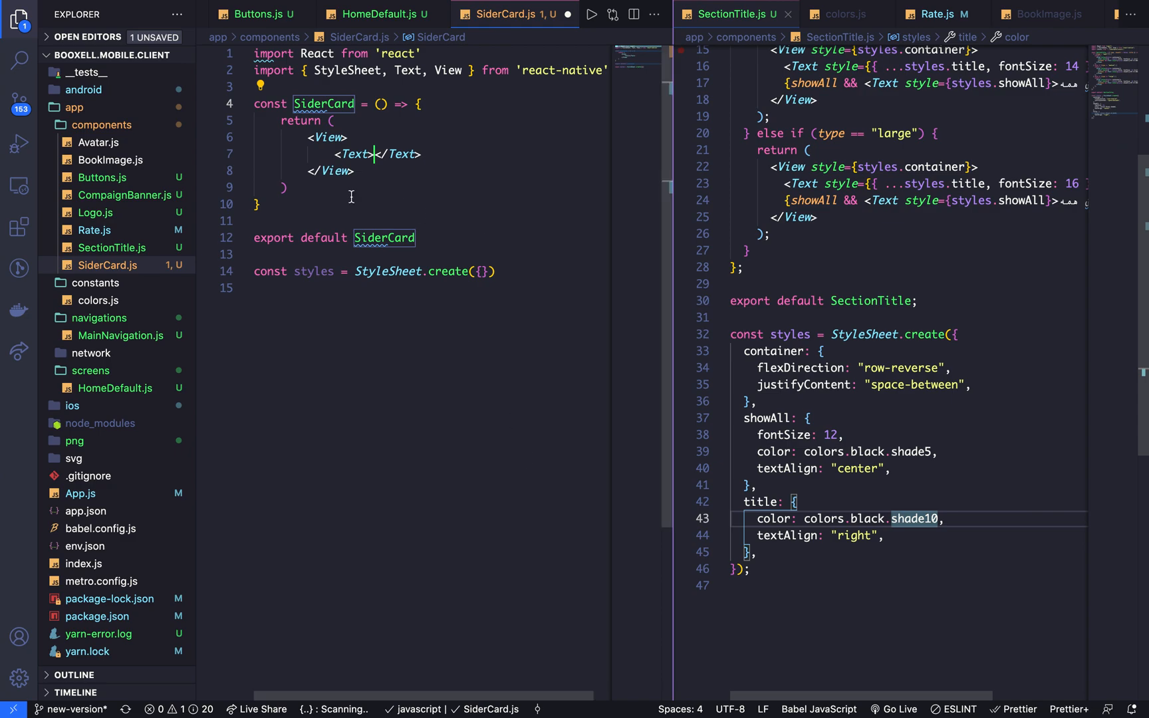
Add an Image element above the Text in SiderCard.js and import Image from react-native
click(376, 137)
key(Return)
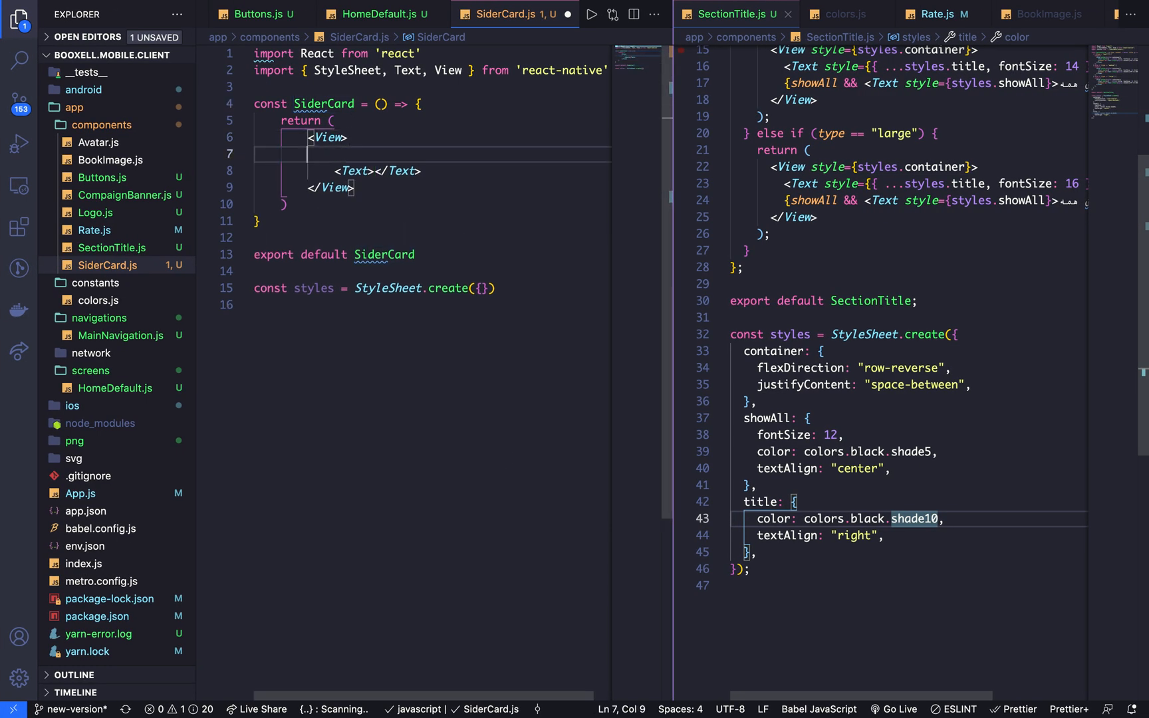
text(<)
text(Image)
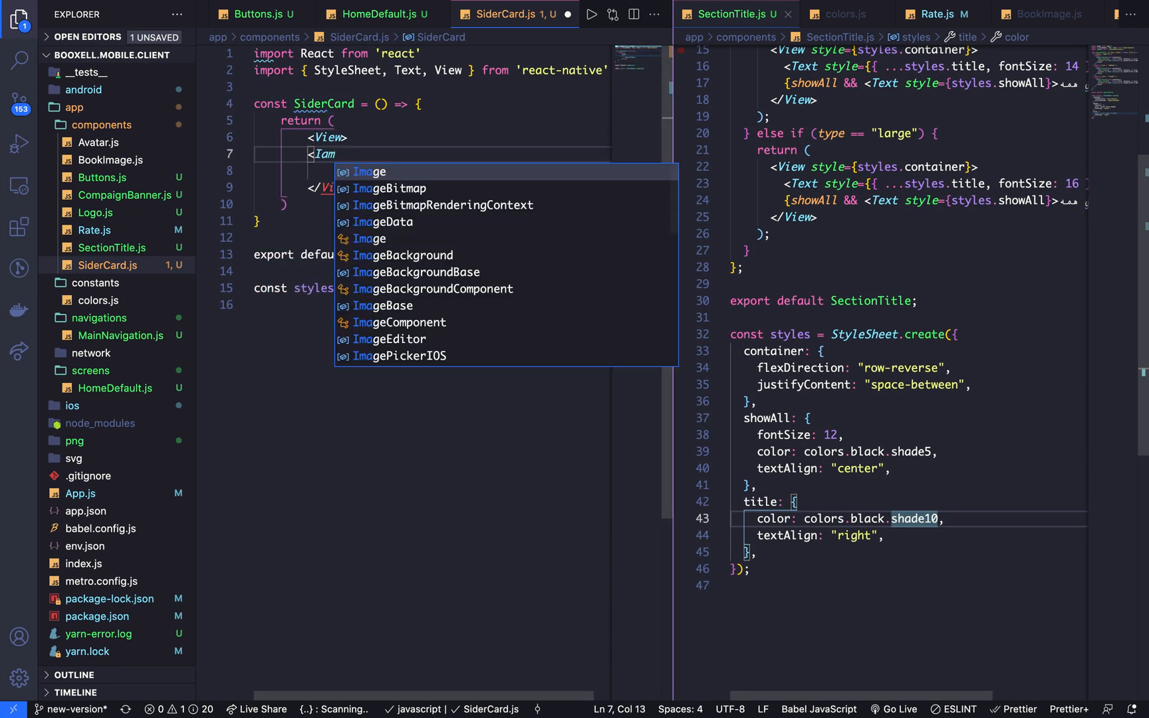
key(Escape)
text(/>)
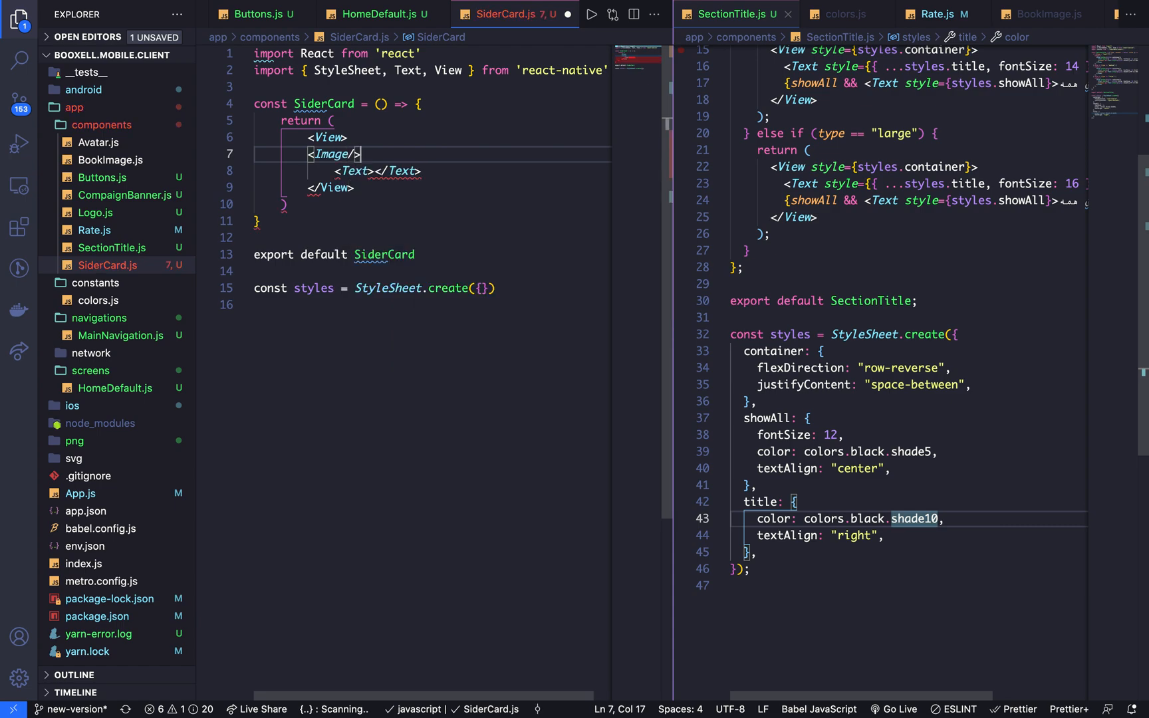
key(Return)
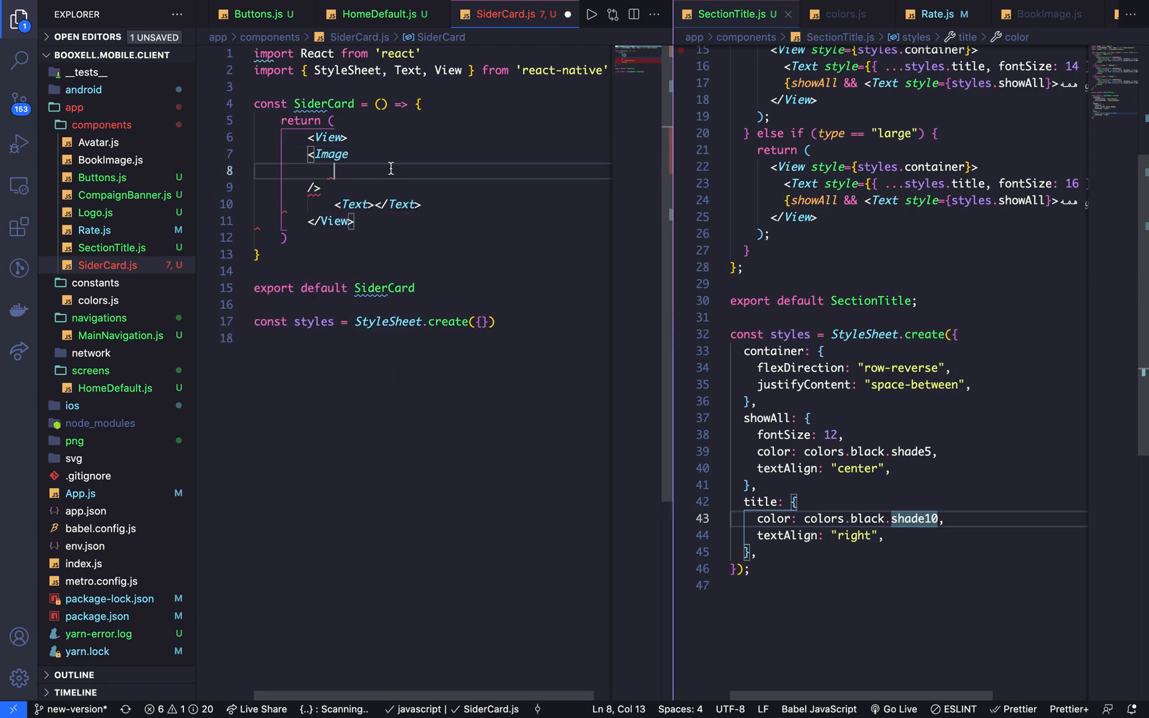
click(326, 154)
click(466, 69)
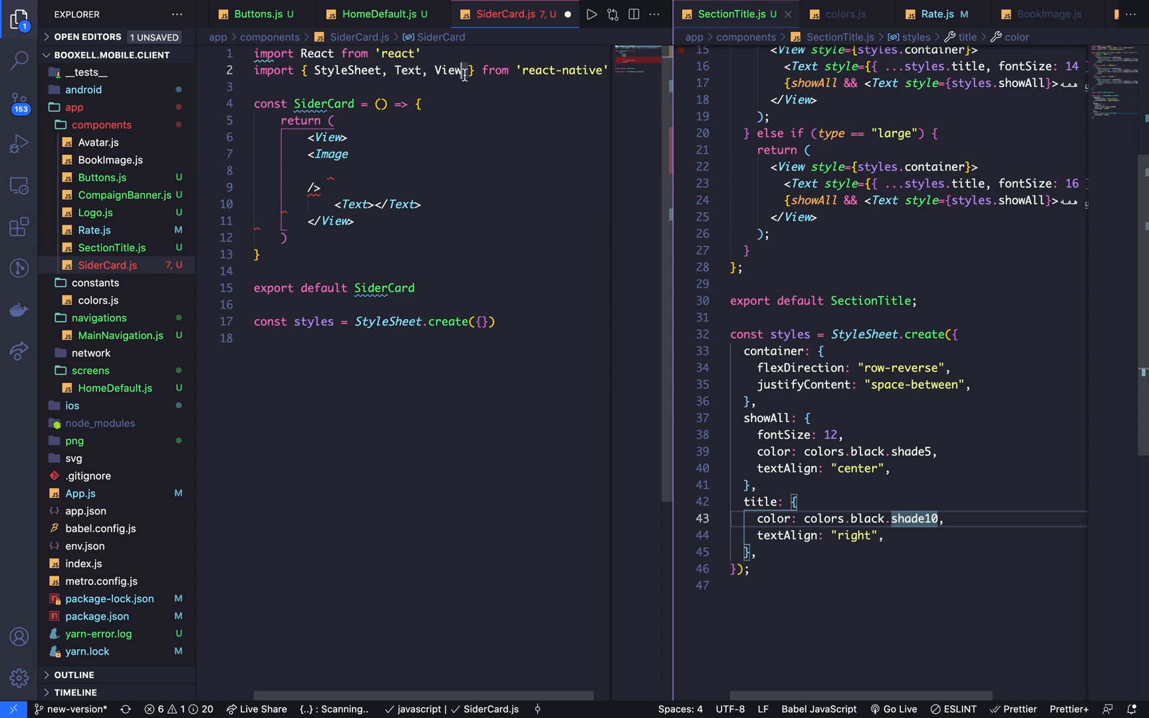
text(,Image)
click(358, 170)
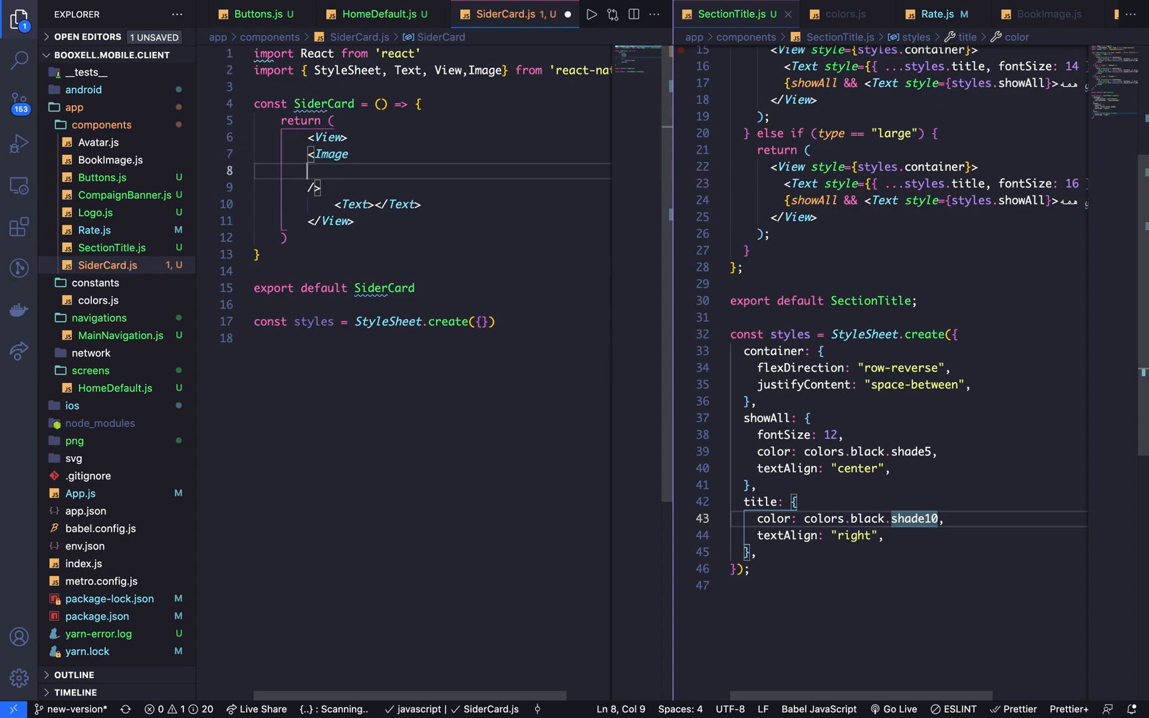
text(s)
key(BackSpace)
text(source)
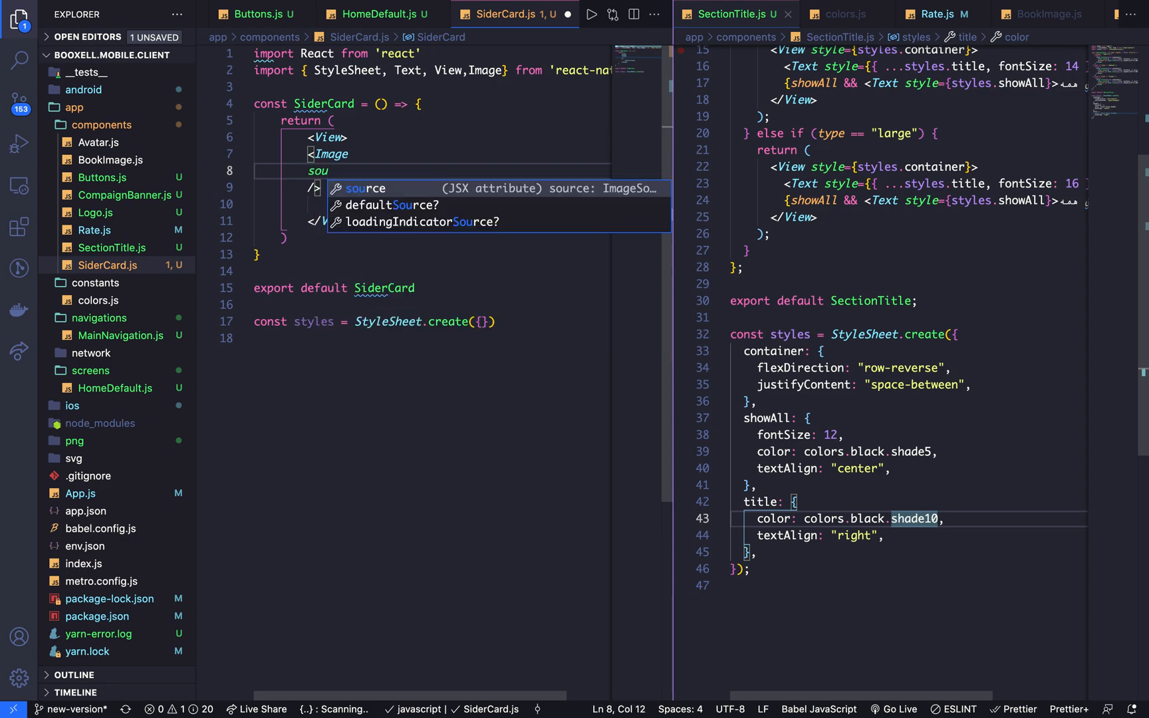
Give the Image a source with a uri key and destructure an imageUri parameter in SiderCard
key(Escape)
text({{)
key(Return)
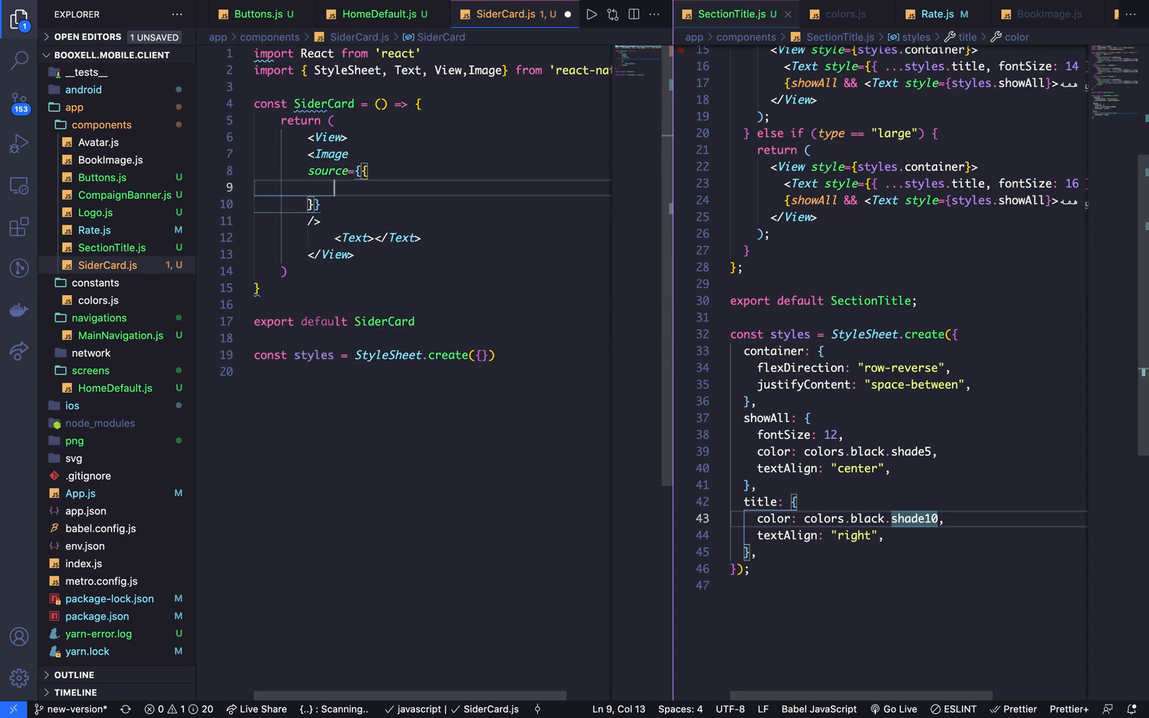
text(uri)
key(Escape)
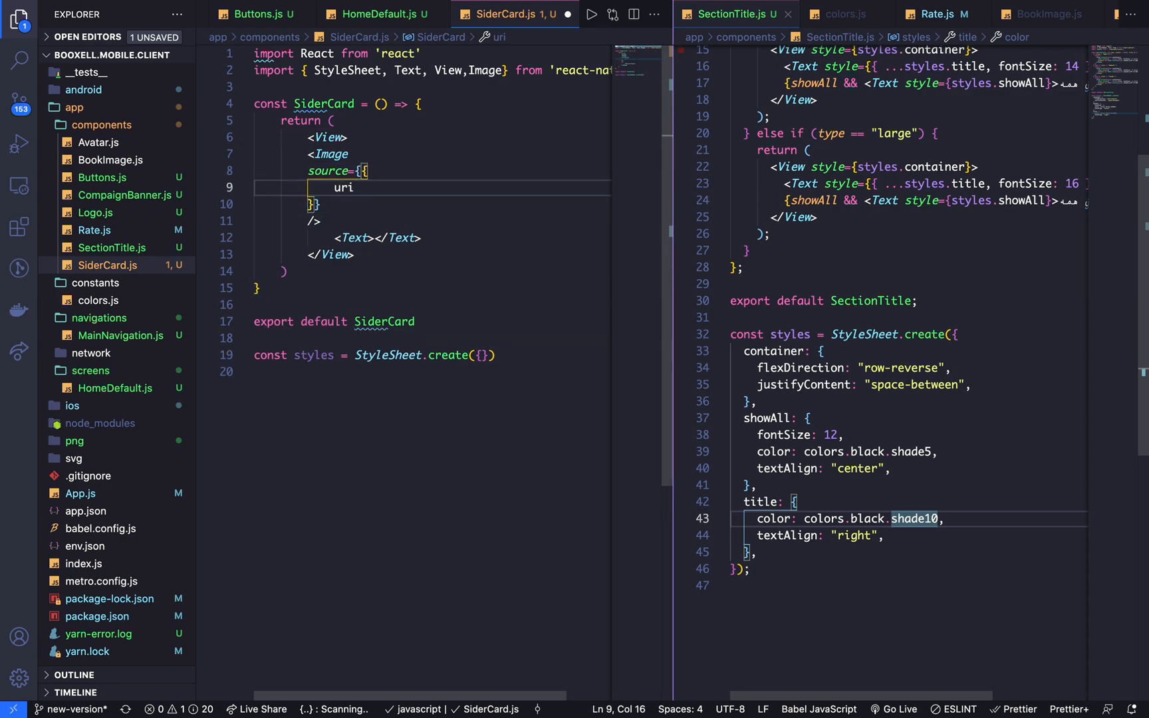
text(:)
click(384, 103)
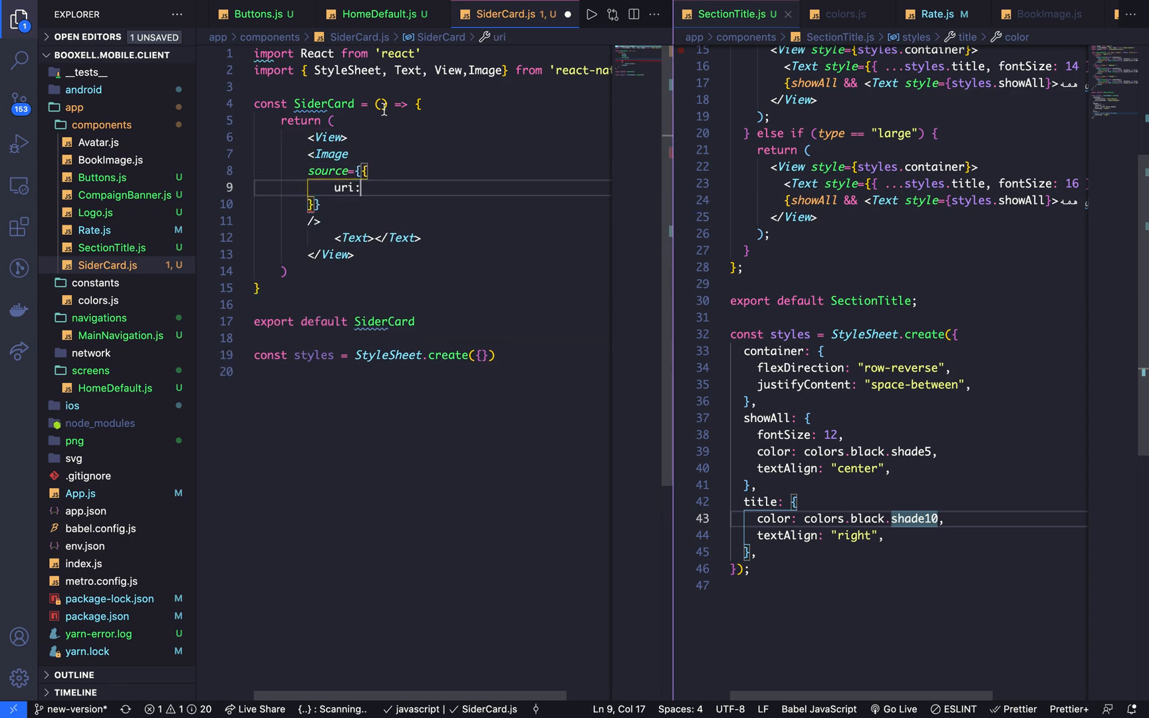
text({)
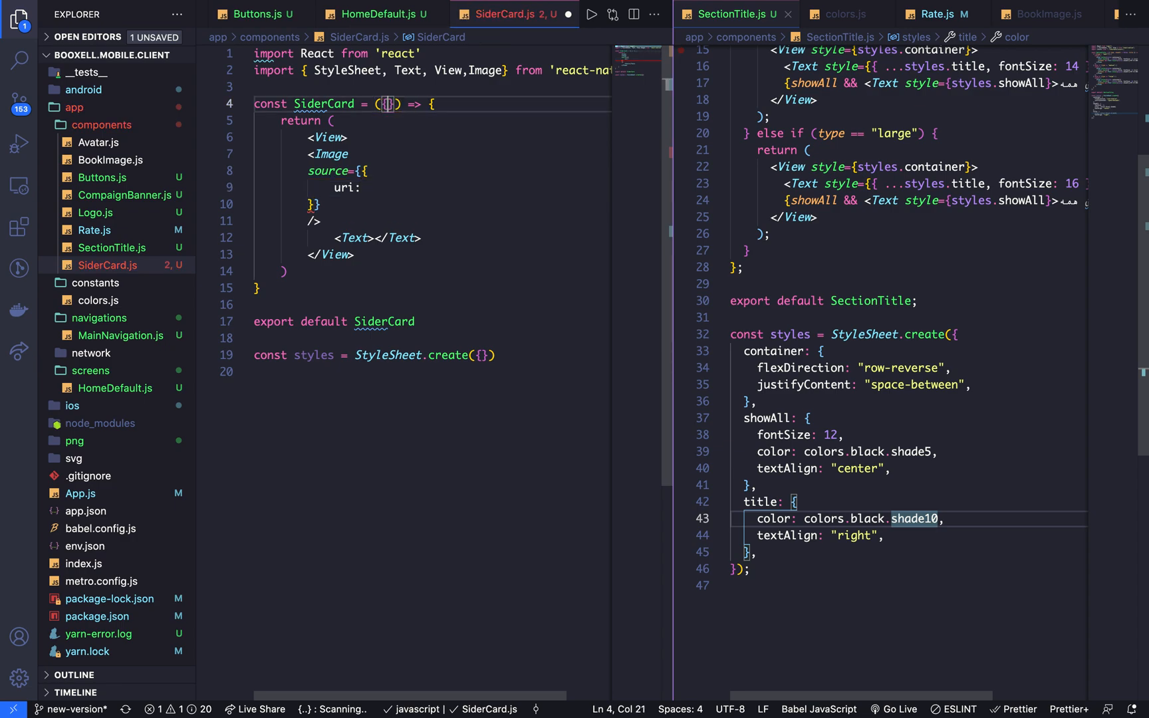
text(image)
key(Escape)
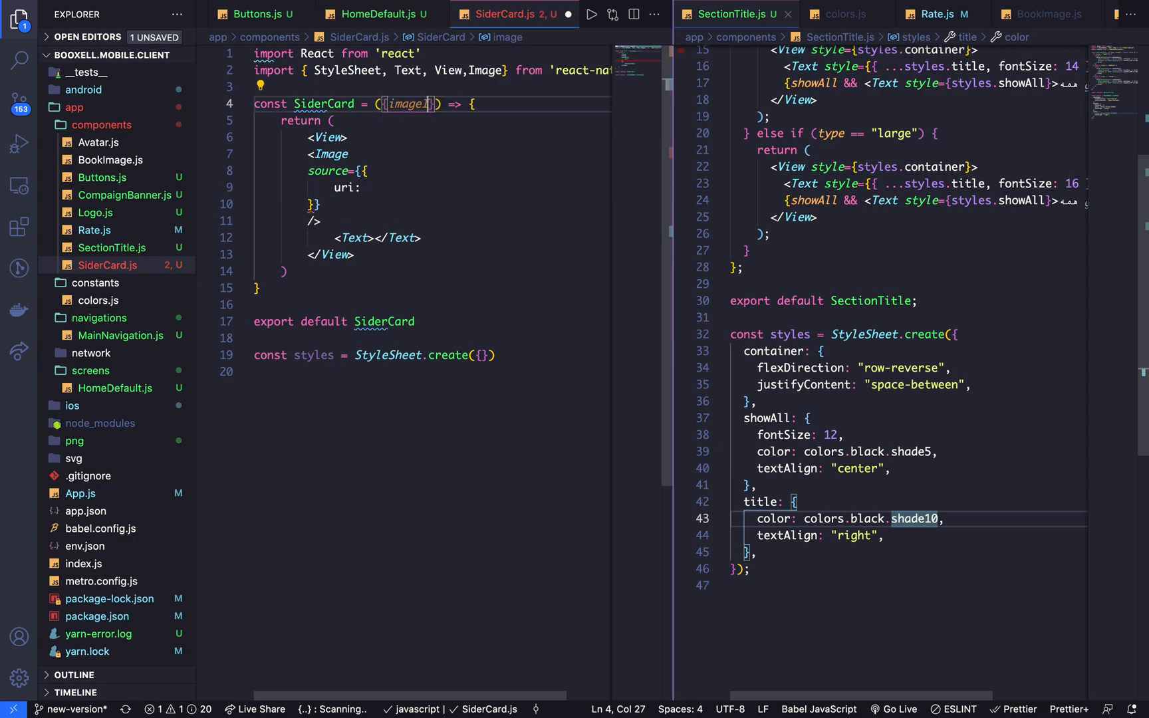
key(BackSpace)
key(BackSpace)
text(e)
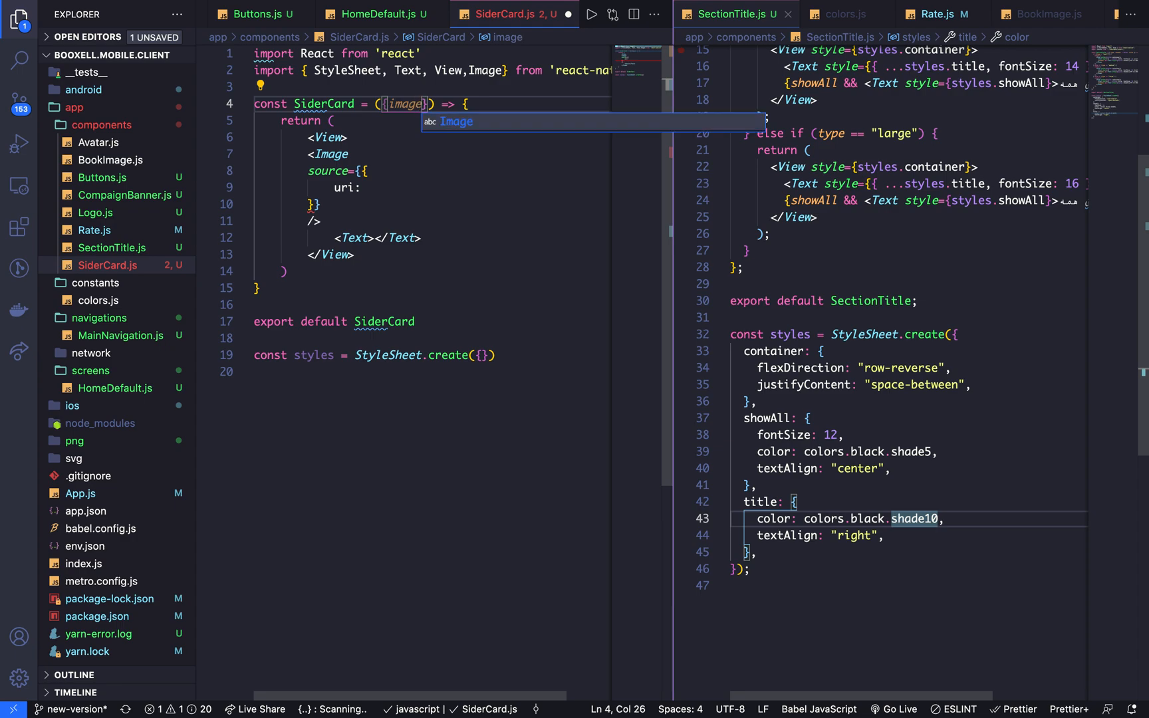
key(Escape)
text(Uri)
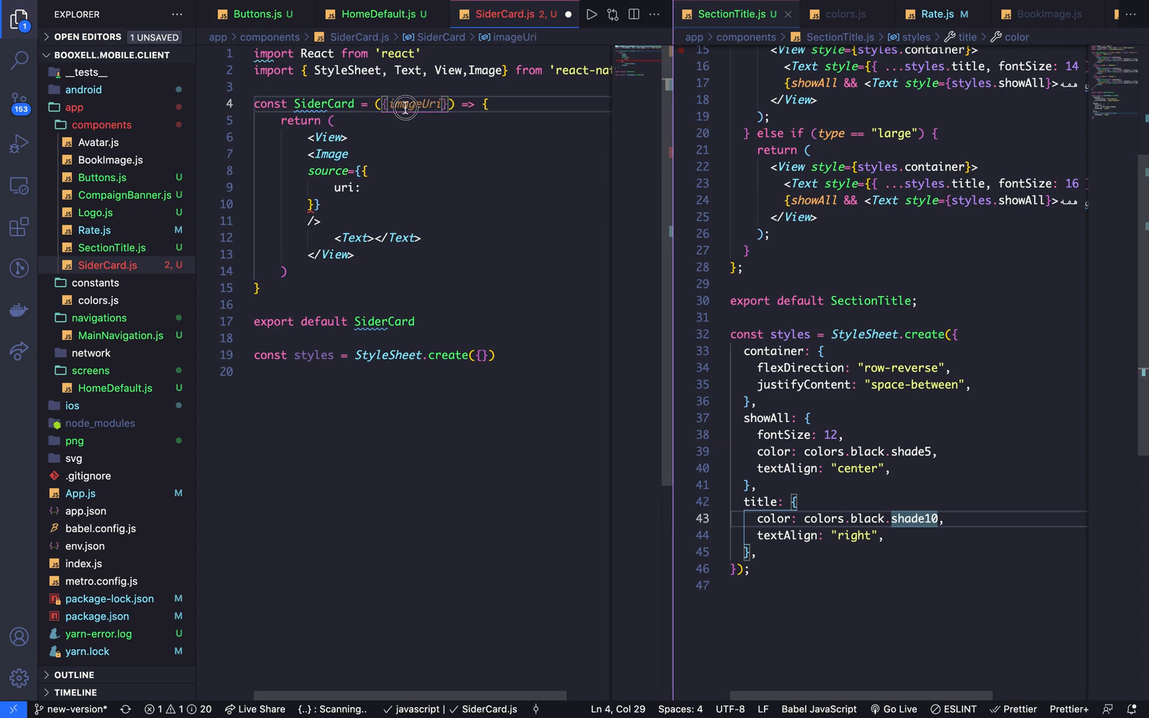
double_click(405, 106)
key(super+c)
Set the Image uri to imageUri and add a title prop to SiderCard
click(386, 188)
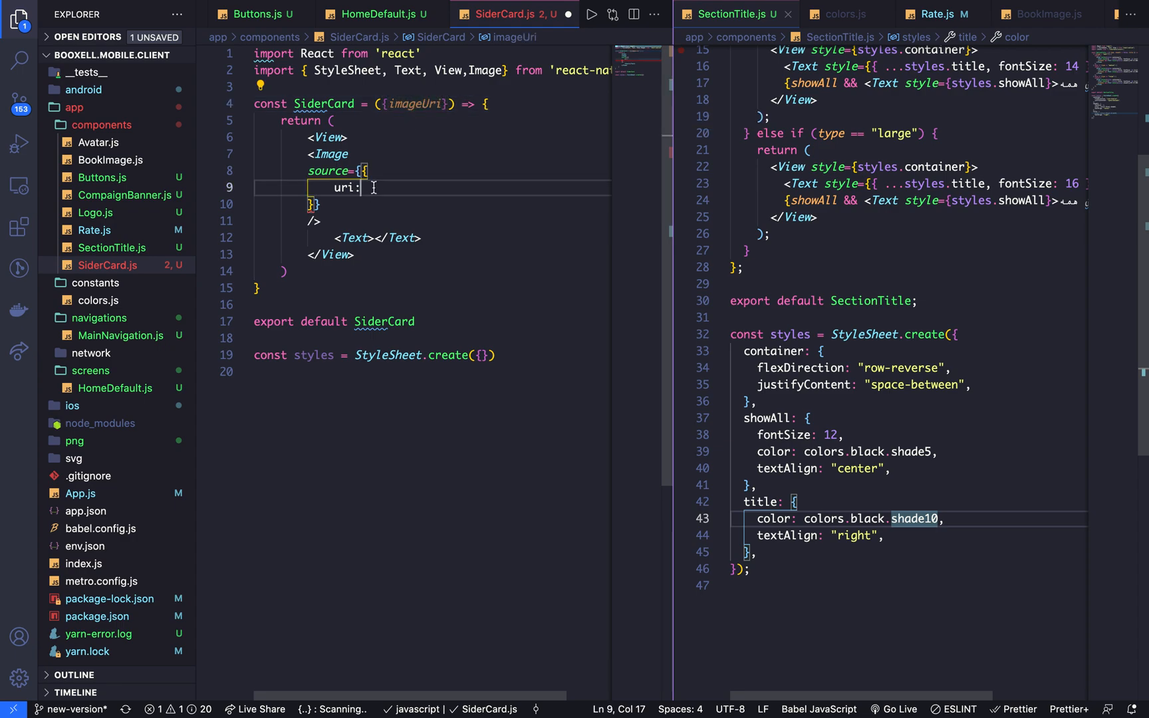
key(super+v)
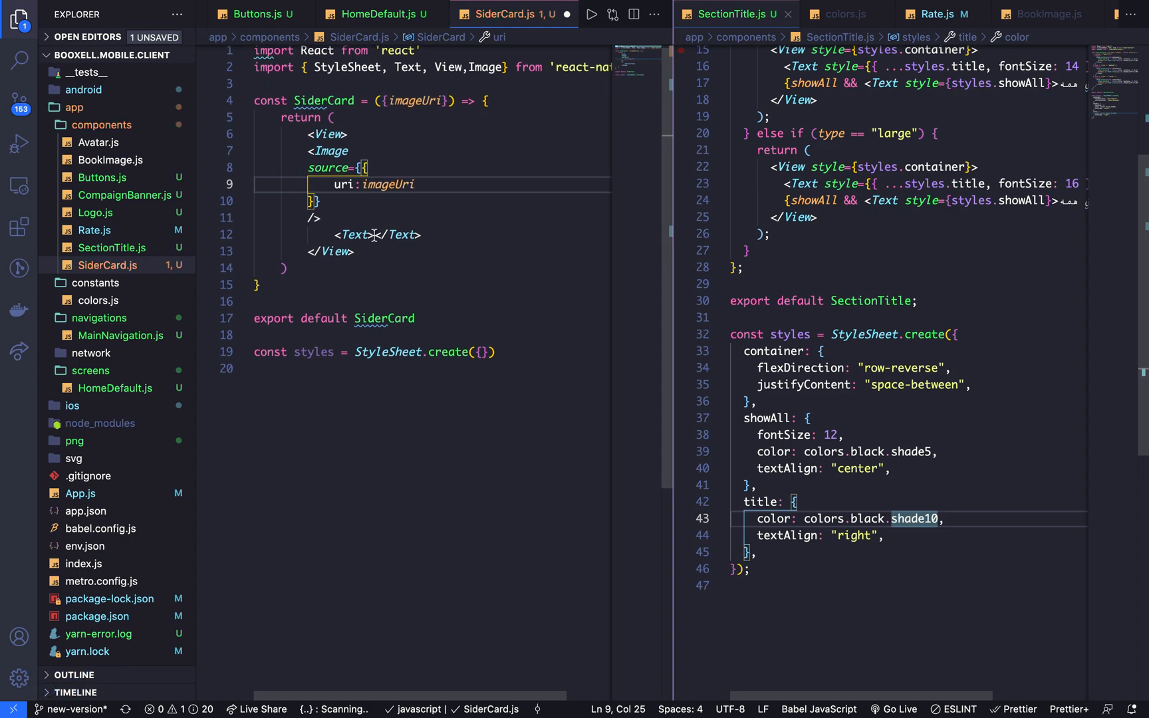
click(373, 235)
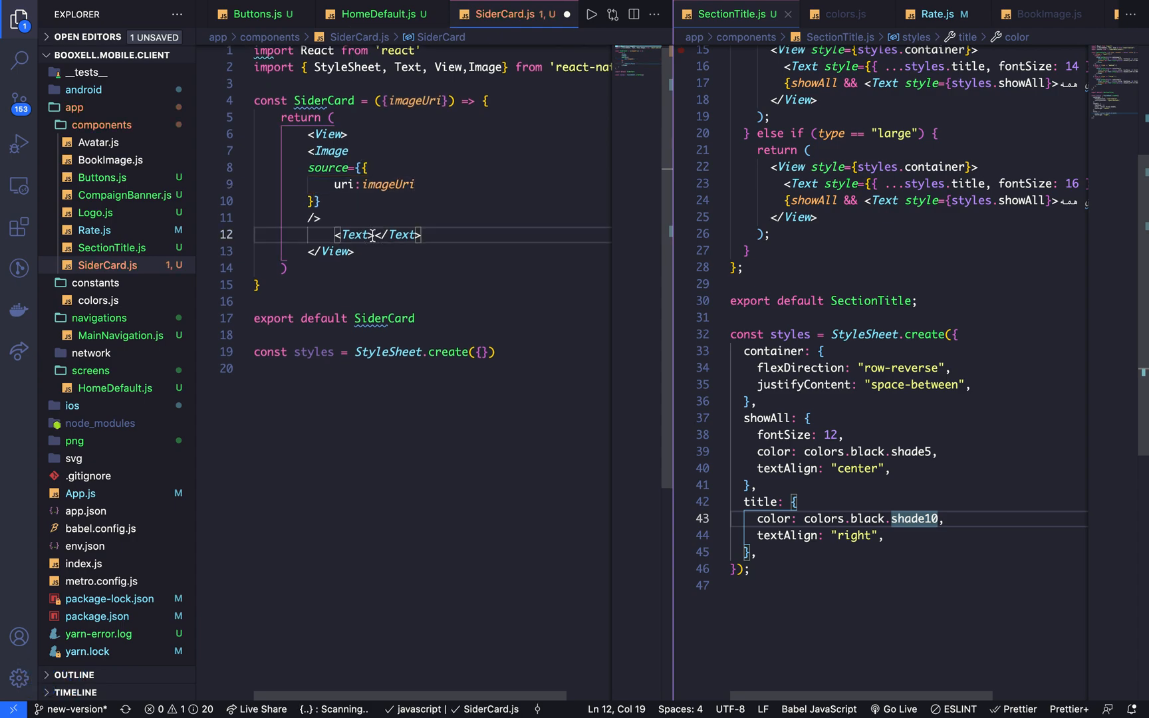
click(440, 105)
text(,trikle)
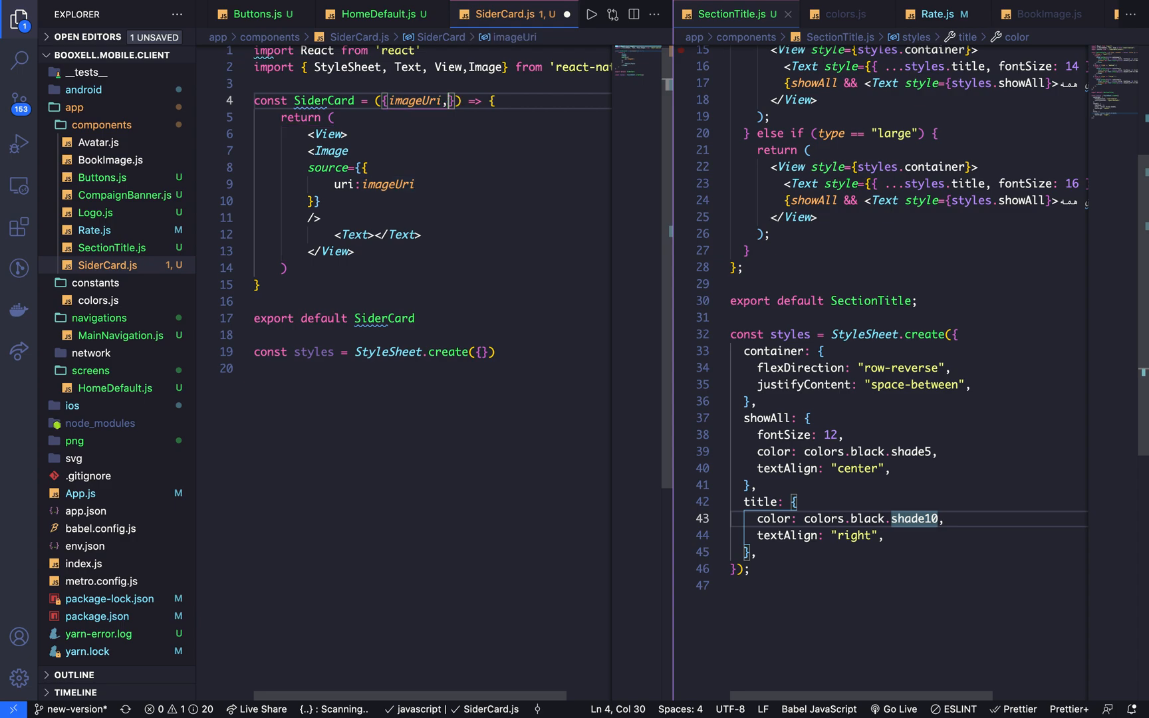
key(BackSpace)
key(BackSpace)
key(BackSpace)
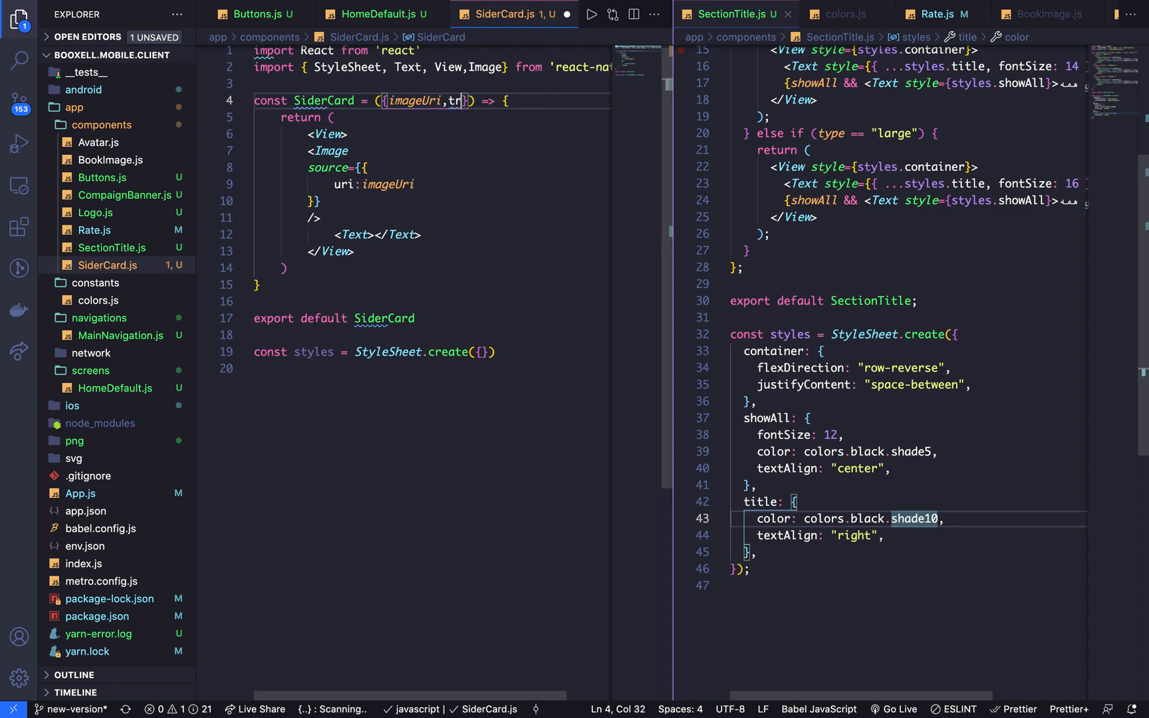
text(itl)
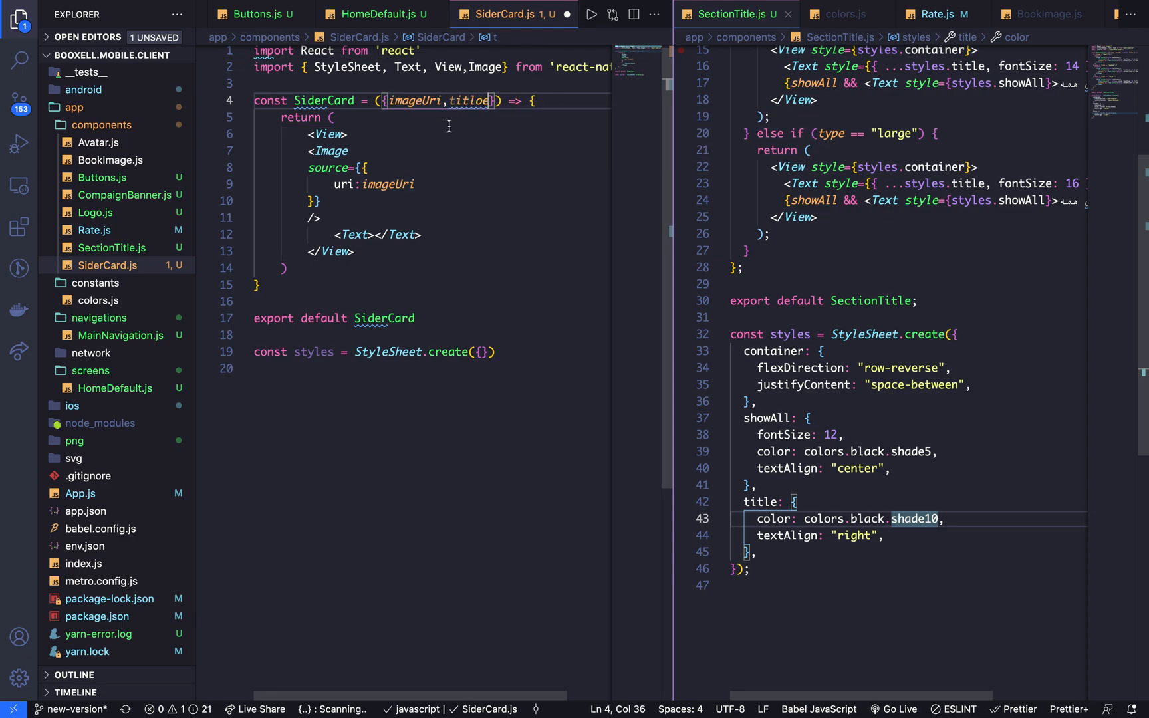
text(e)
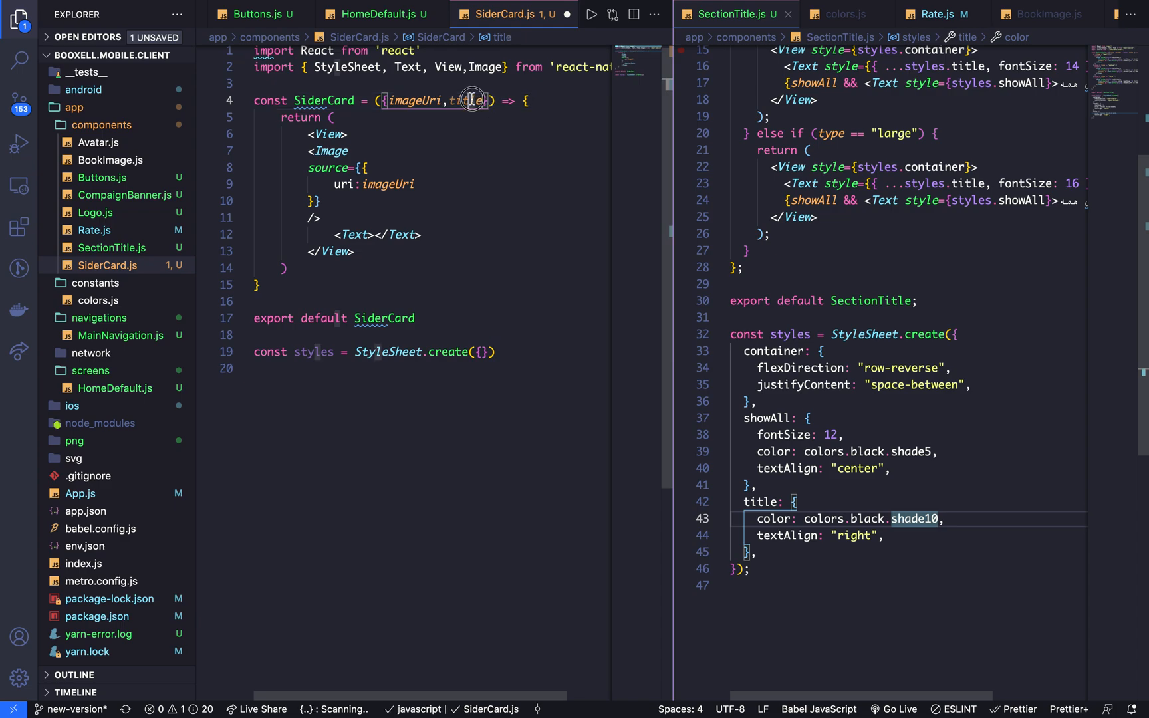
double_click(465, 101)
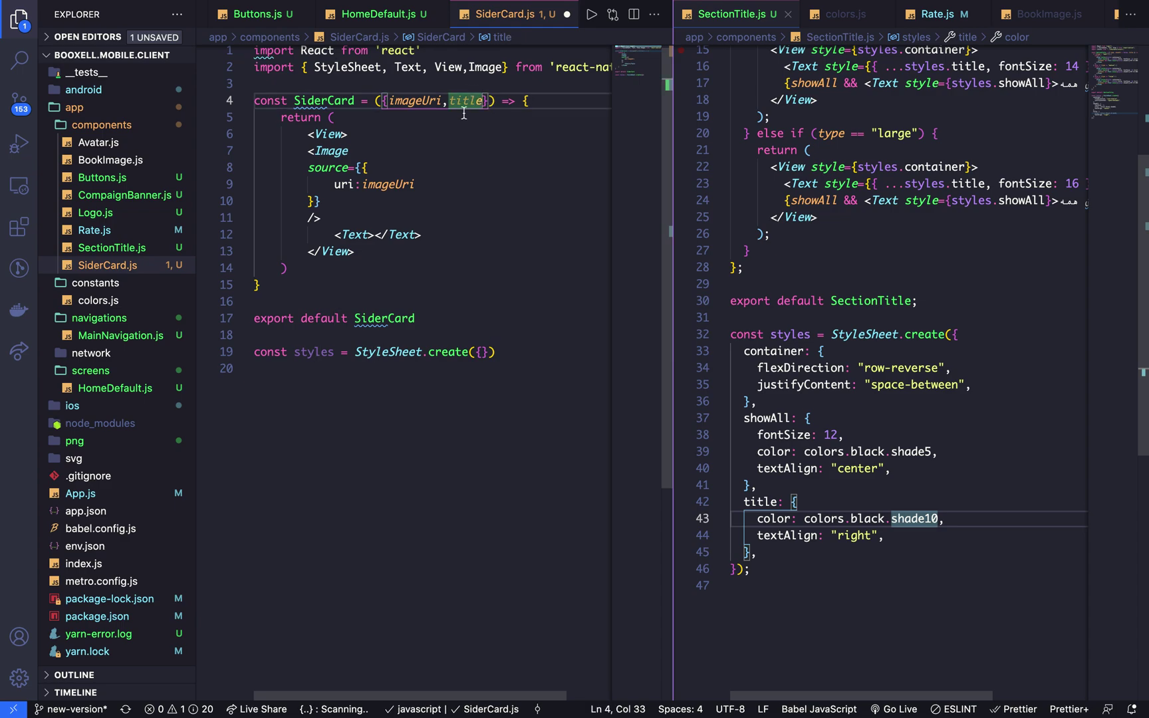
Render {title} inside the Text element and format the file with semicolons
click(386, 242)
text({)
text(const SiderCard = ({imageUri,title}) => {)
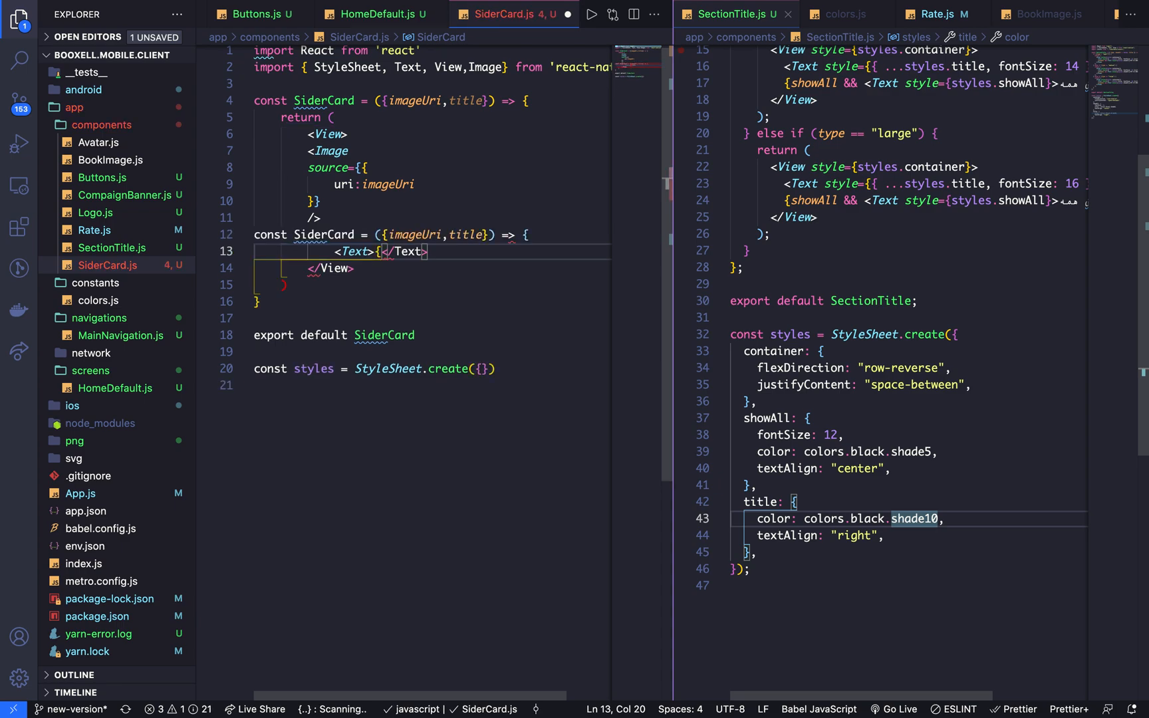
key(ctrl+z)
double_click(466, 101)
key(ctrl+c)
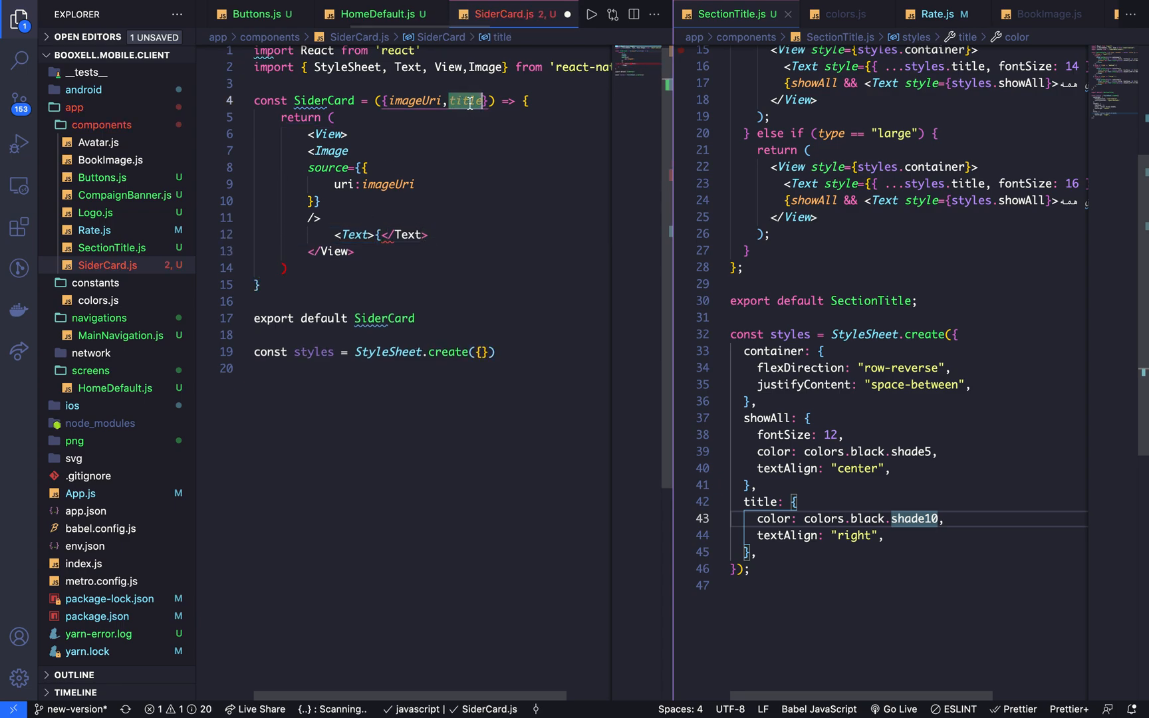
click(381, 236)
key(ctrl+v)
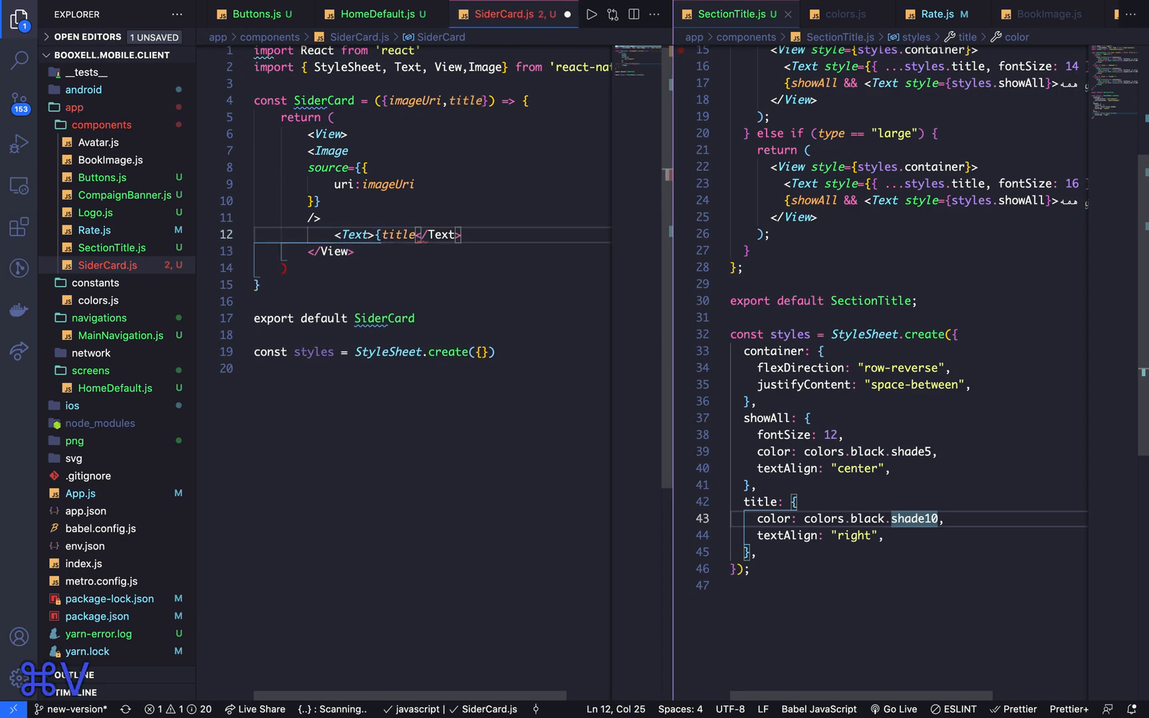
text(}p)
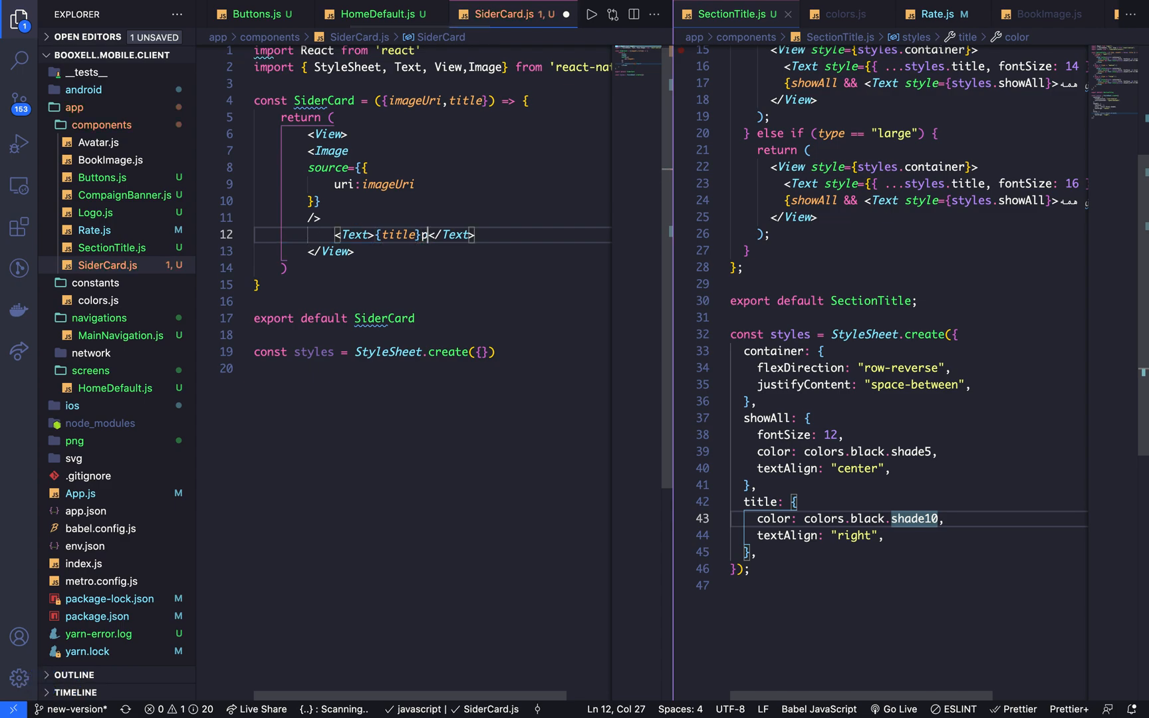
key(Return)
key(Return)
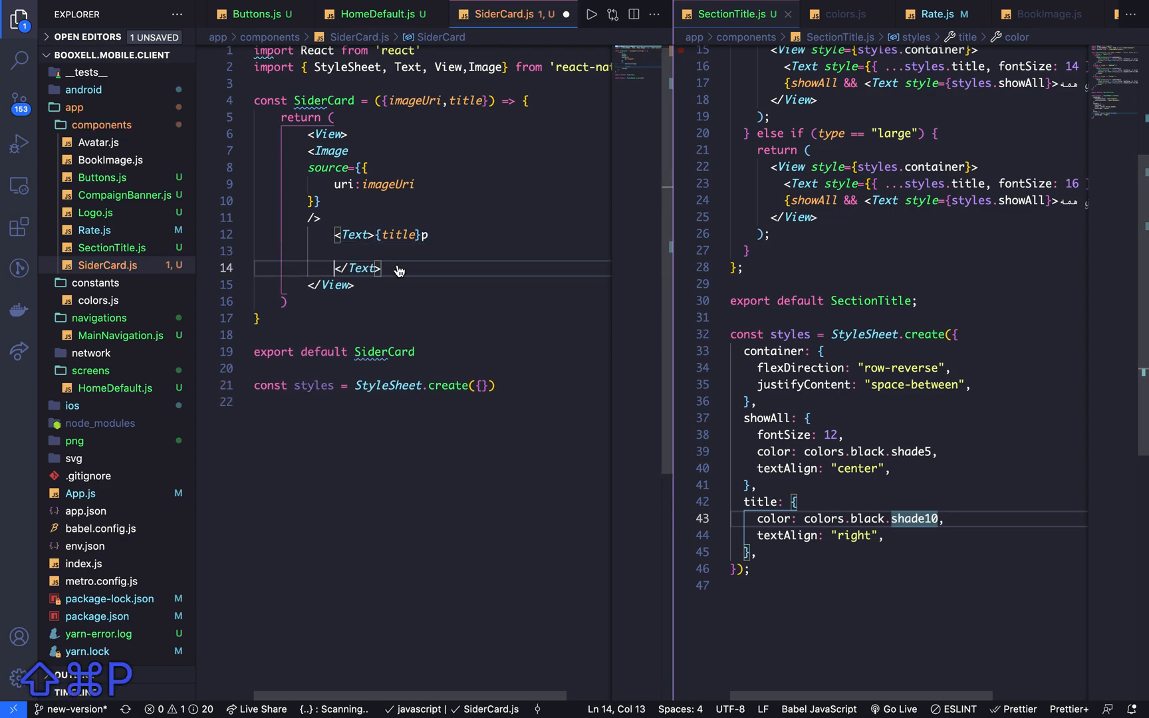
key(ctrl+shift+p)
key(Return)
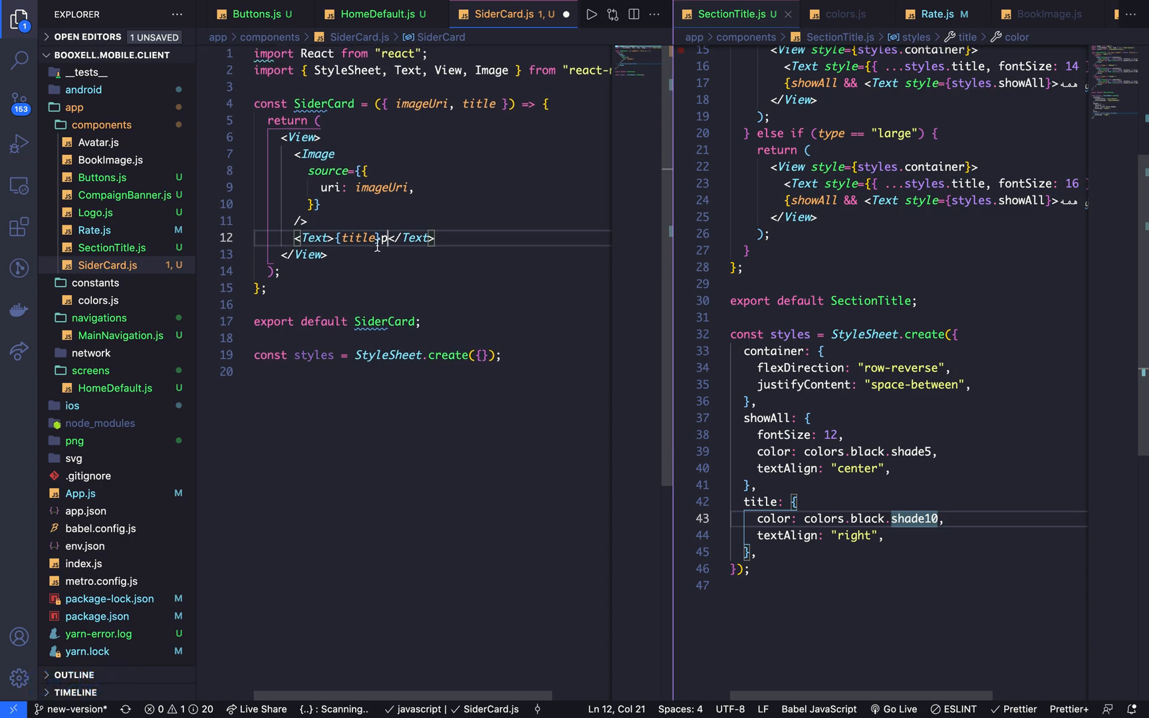
text(style)
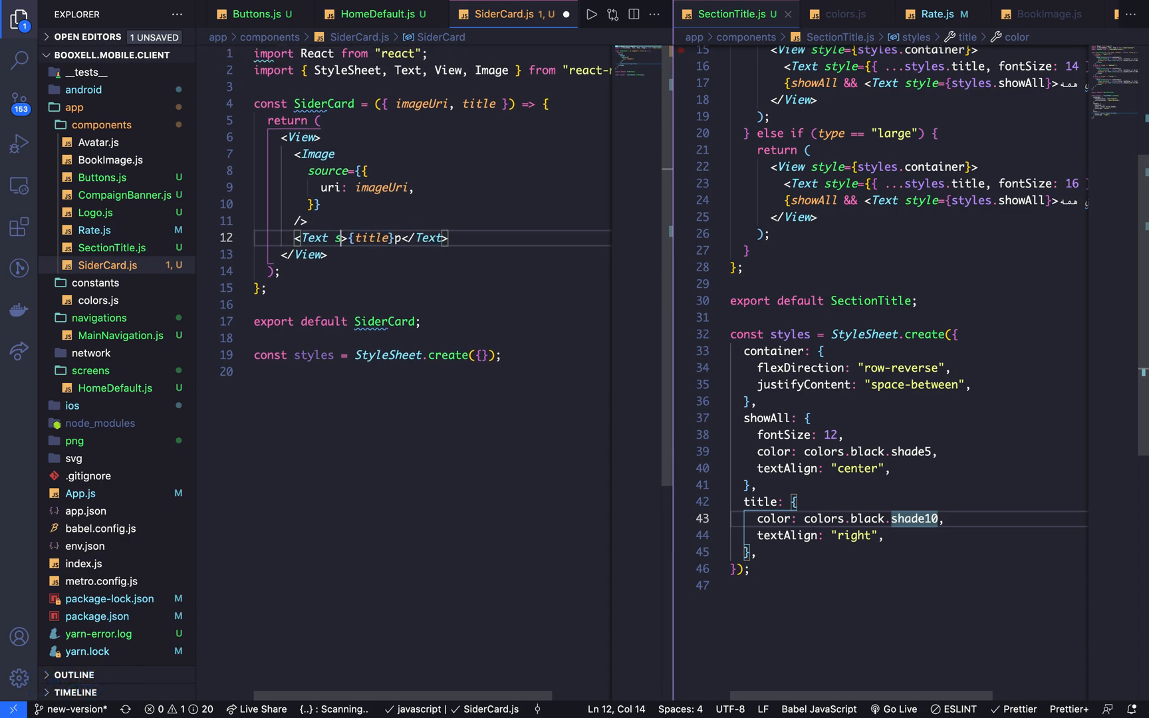
Give the Text element style={styles.title} and move into the empty StyleSheet object
key(Escape)
text(={)
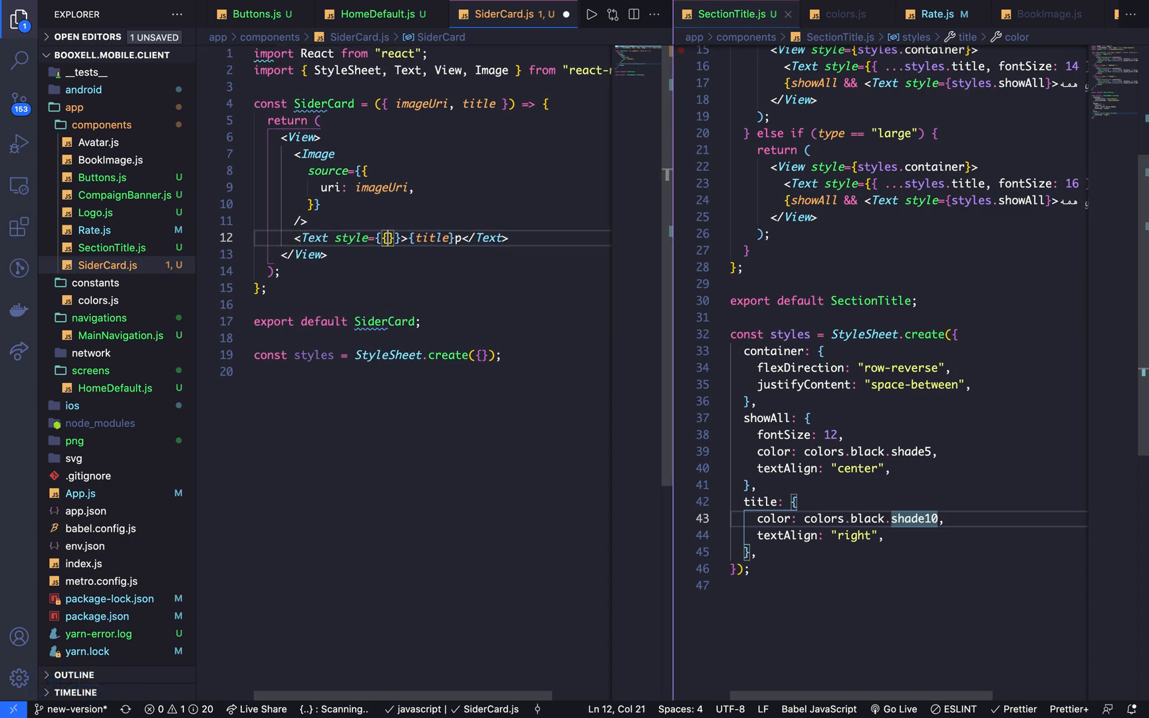
text(style)
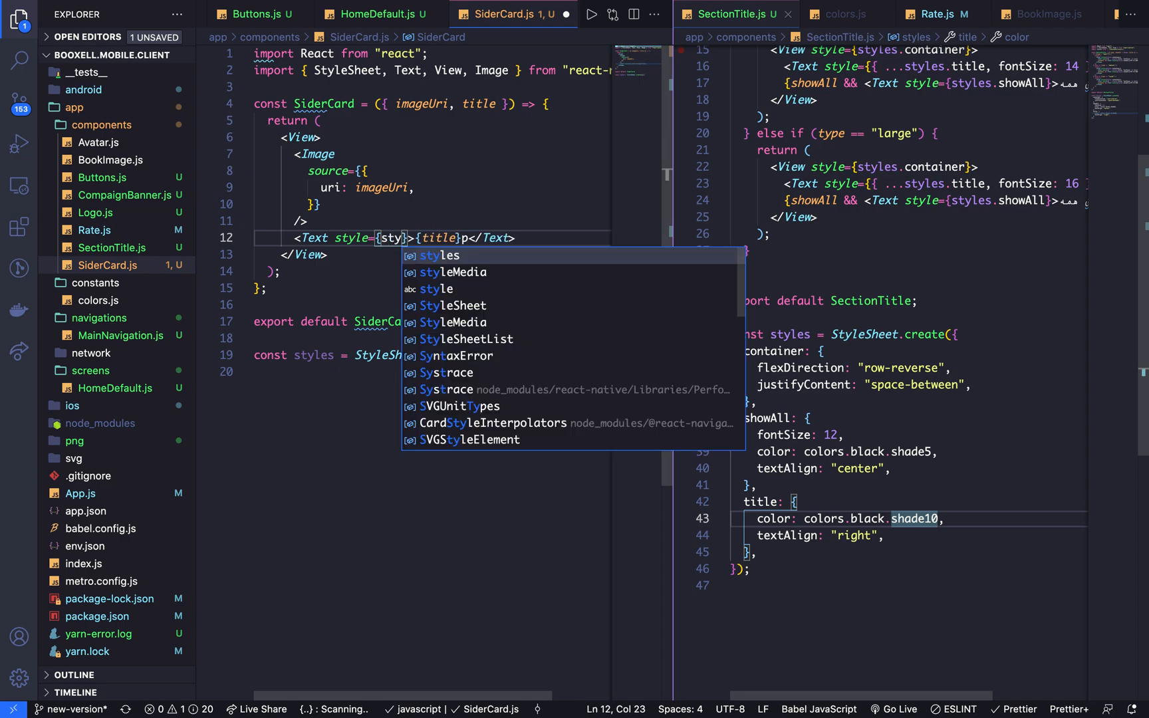
text(s.tir)
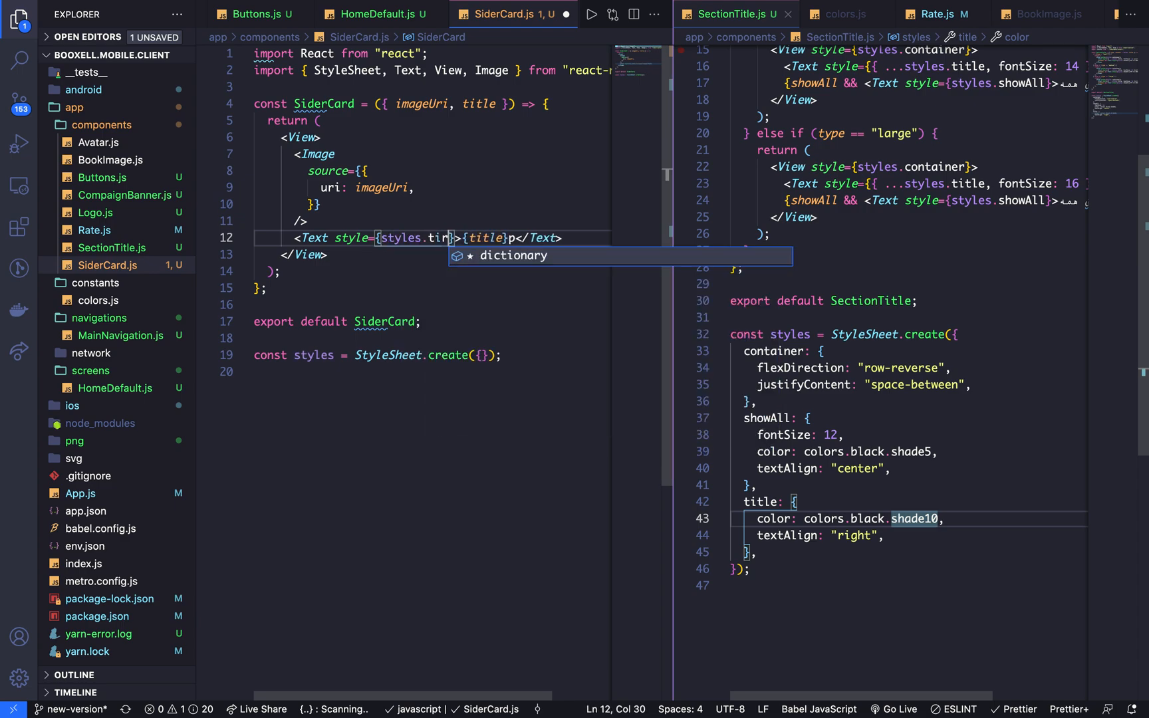
key(BackSpace)
key(Tab)
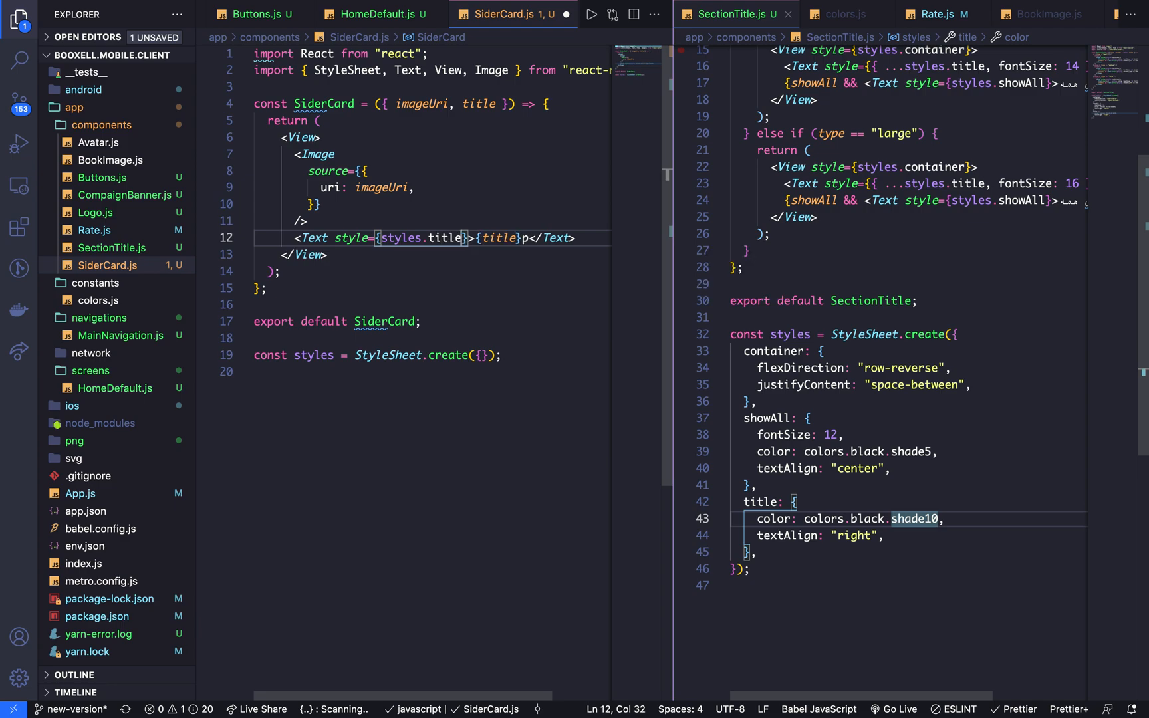
click(446, 241)
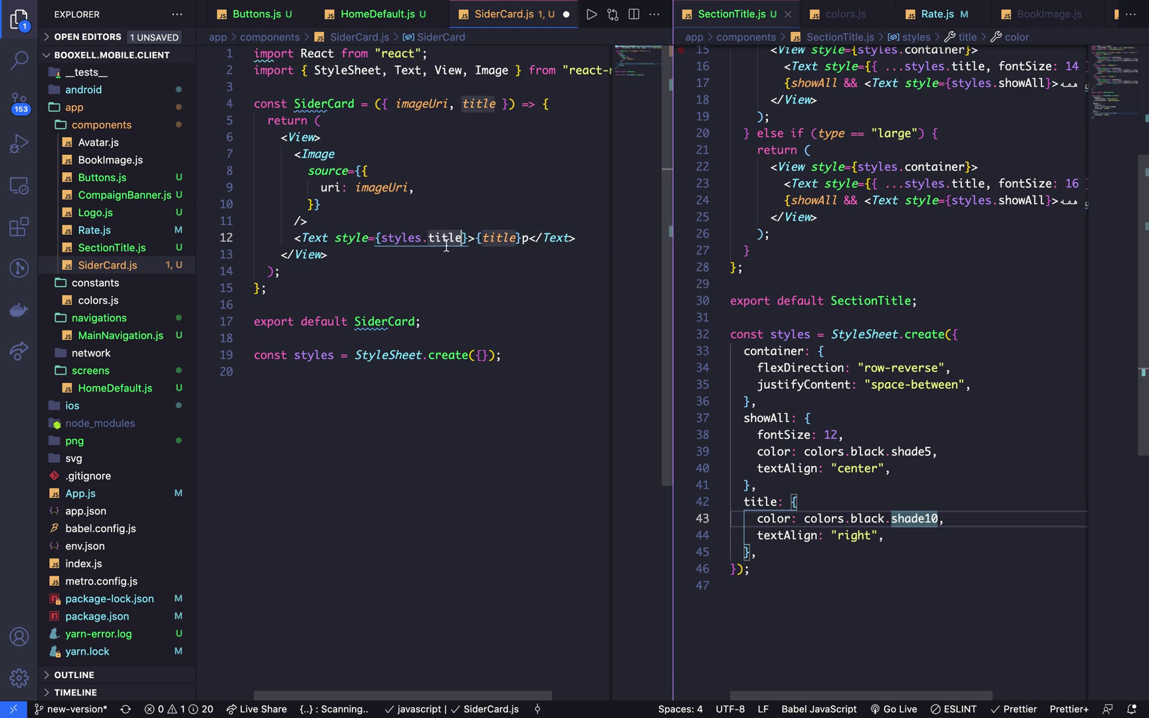
click(483, 355)
Create a title style with position absolute and fontSize copied from the Stack Overflow answer
key(Return)
text(title:{)
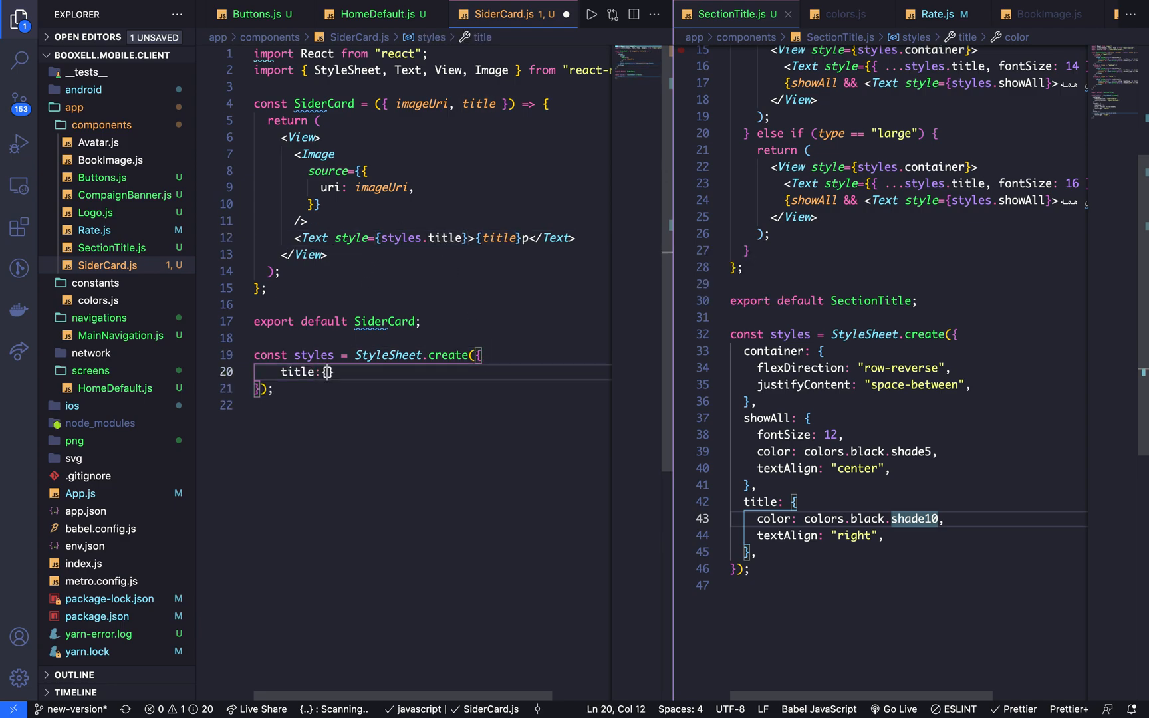
key(Return)
key(super+Tab)
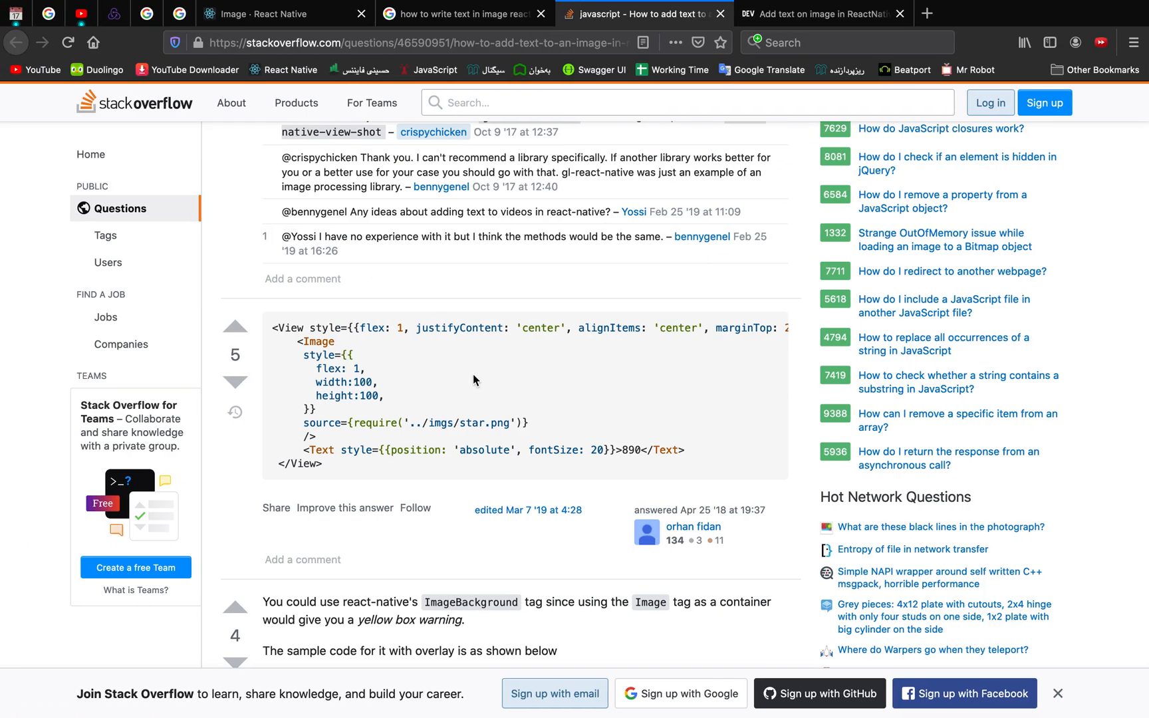
drag(390, 450, 605, 453)
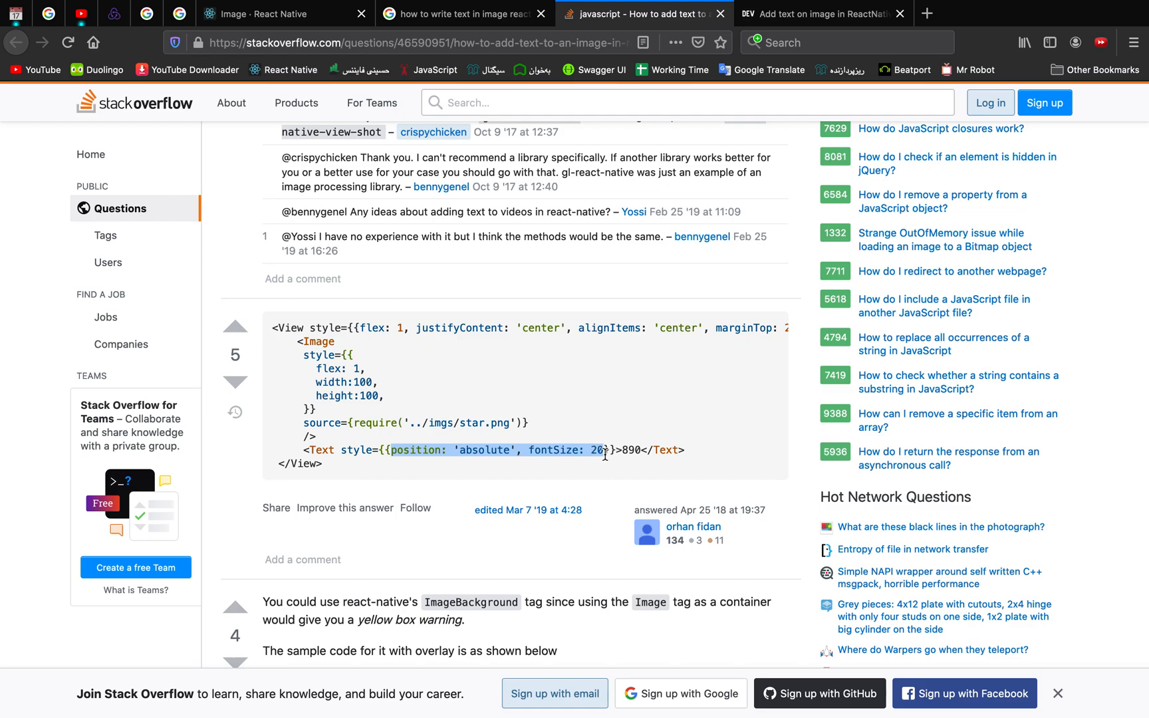
key(super+c)
key(super+Tab)
key(super+v)
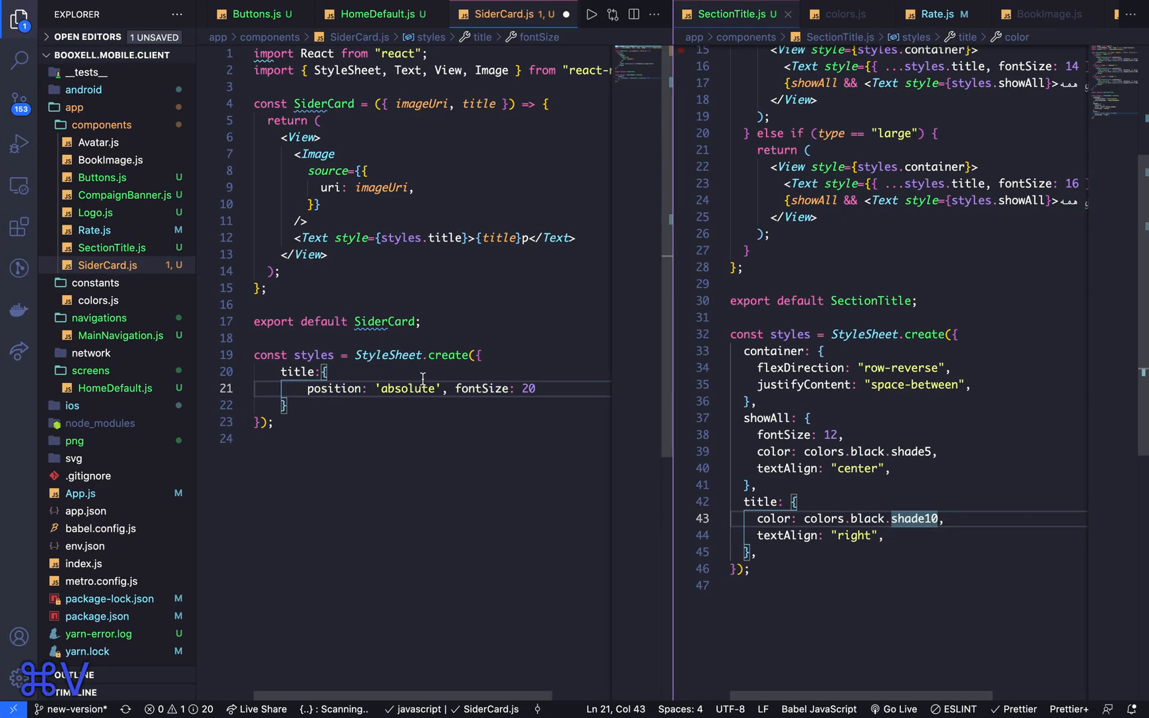
click(443, 388)
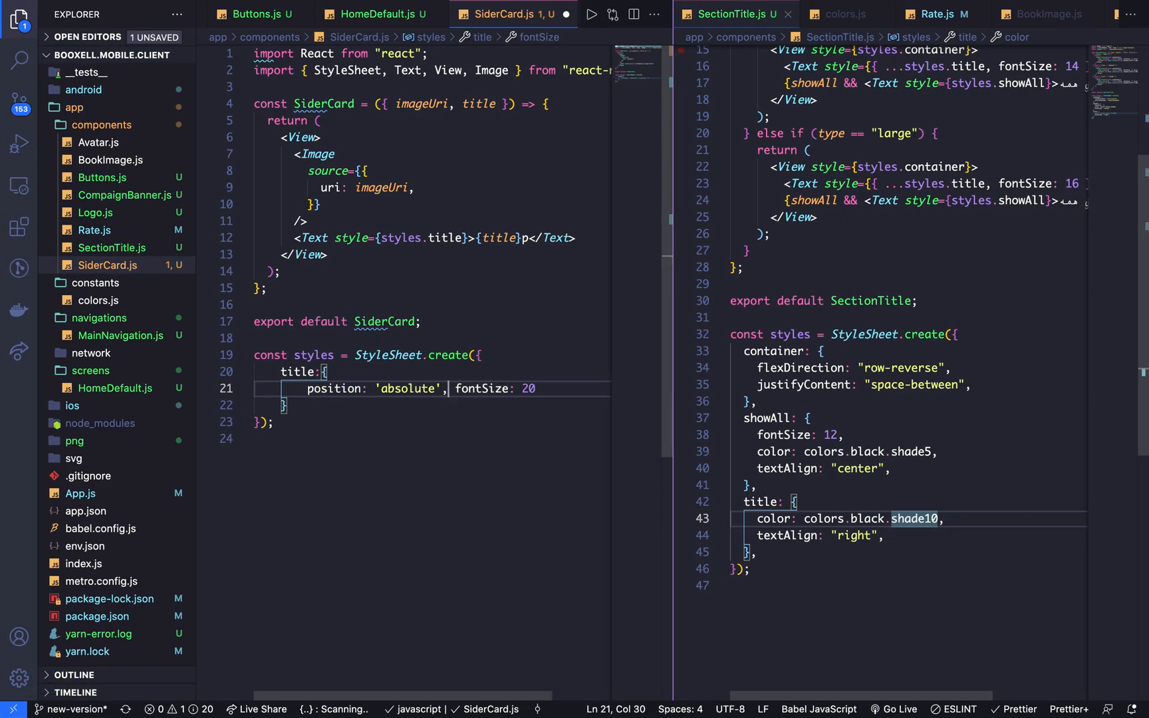
key(Return)
Set the title fontSize to 14 from the Figma design, save, and reformat the file
key(ctrl+Right)
key(ctrl+Right)
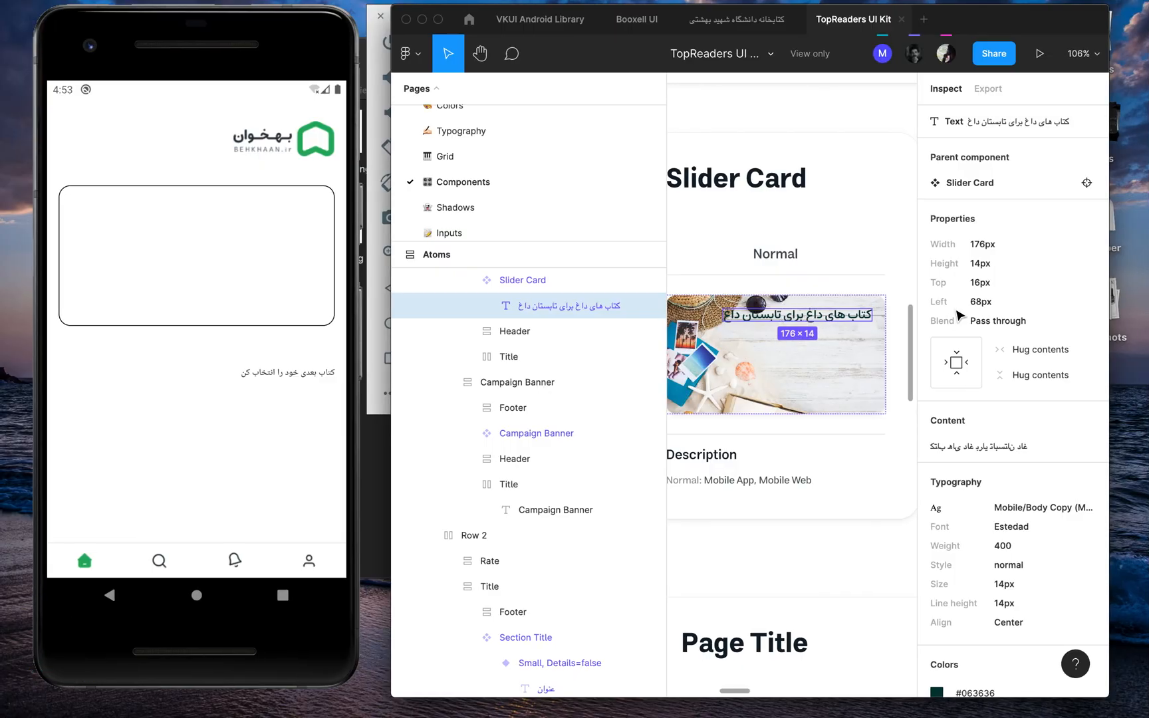
scroll(960, 306, down, 5)
scroll(960, 305, down, 5)
scroll(959, 305, down, 3)
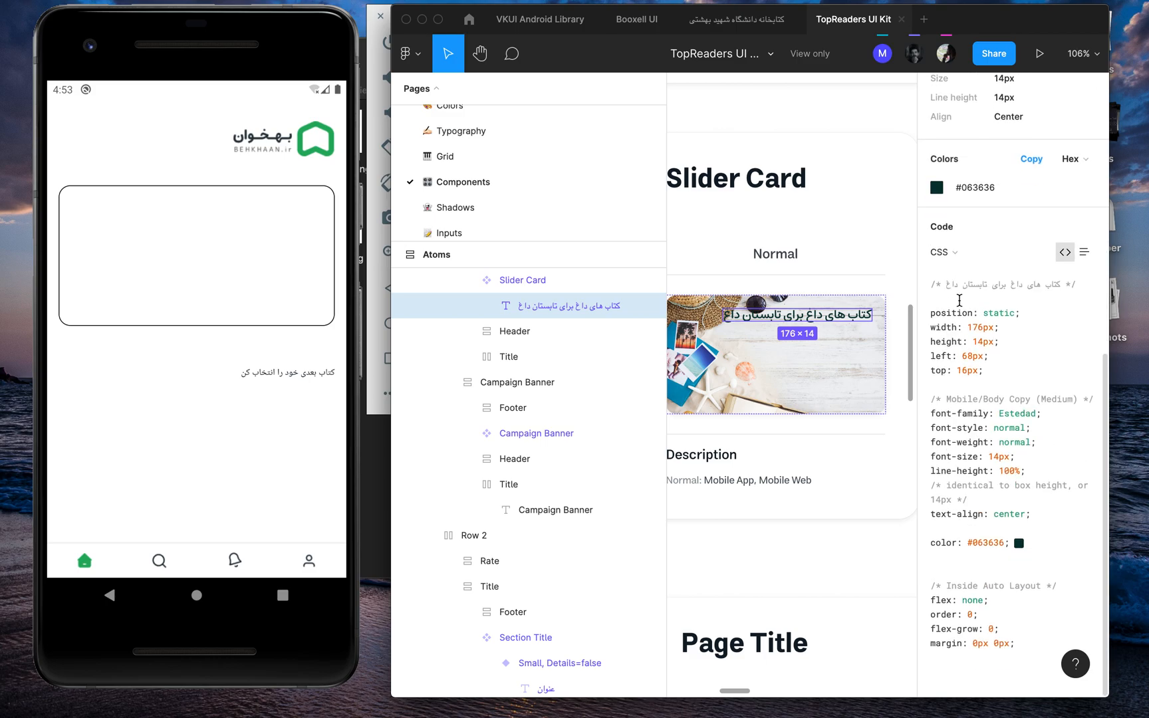
double_click(996, 457)
key(ctrl+Right)
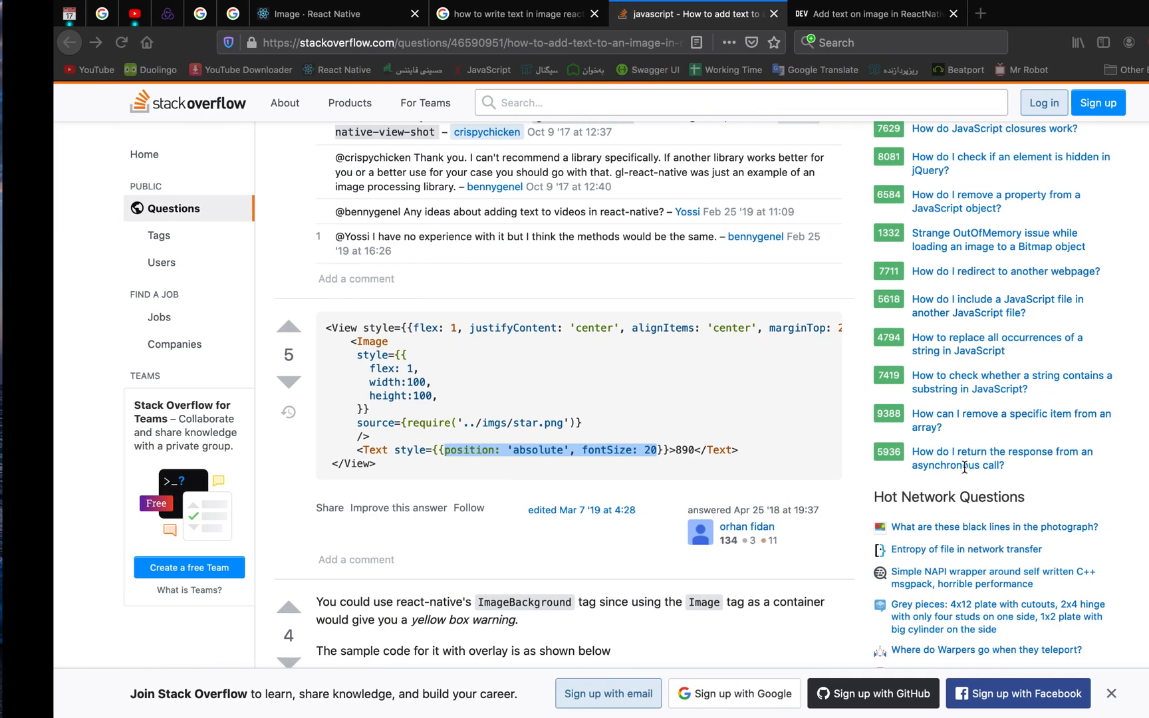
key(ctrl+Right)
click(398, 405)
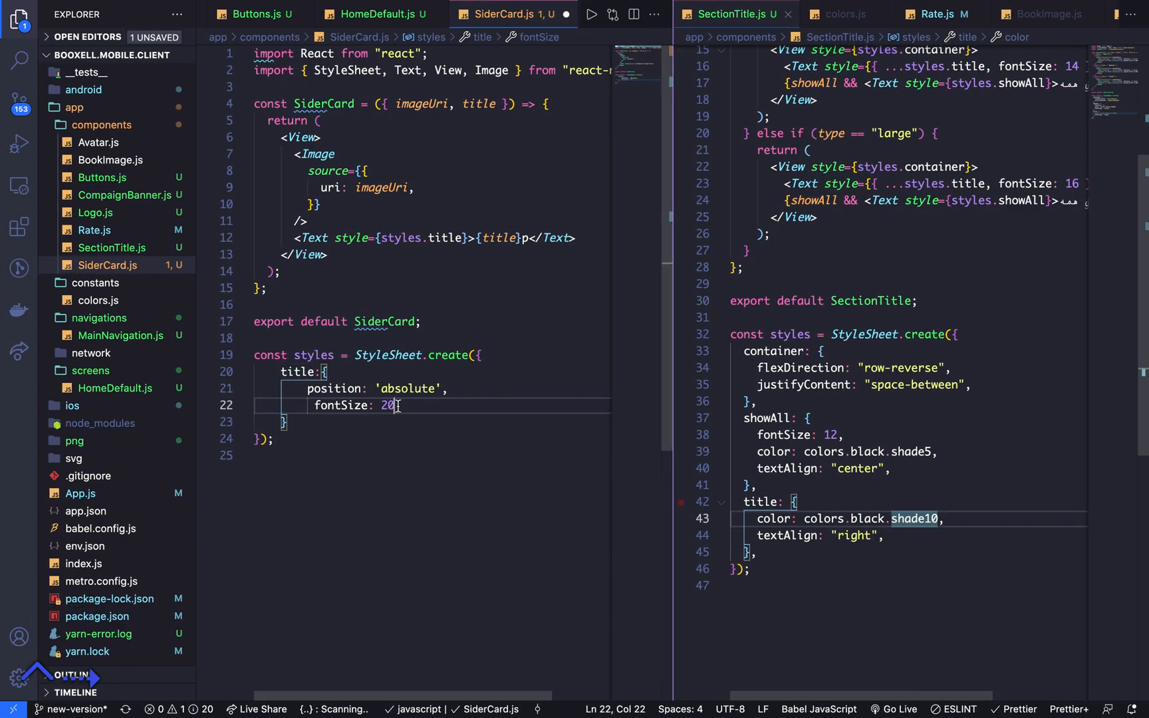
key(BackSpace)
key(BackSpace)
text(14)
key(super+s)
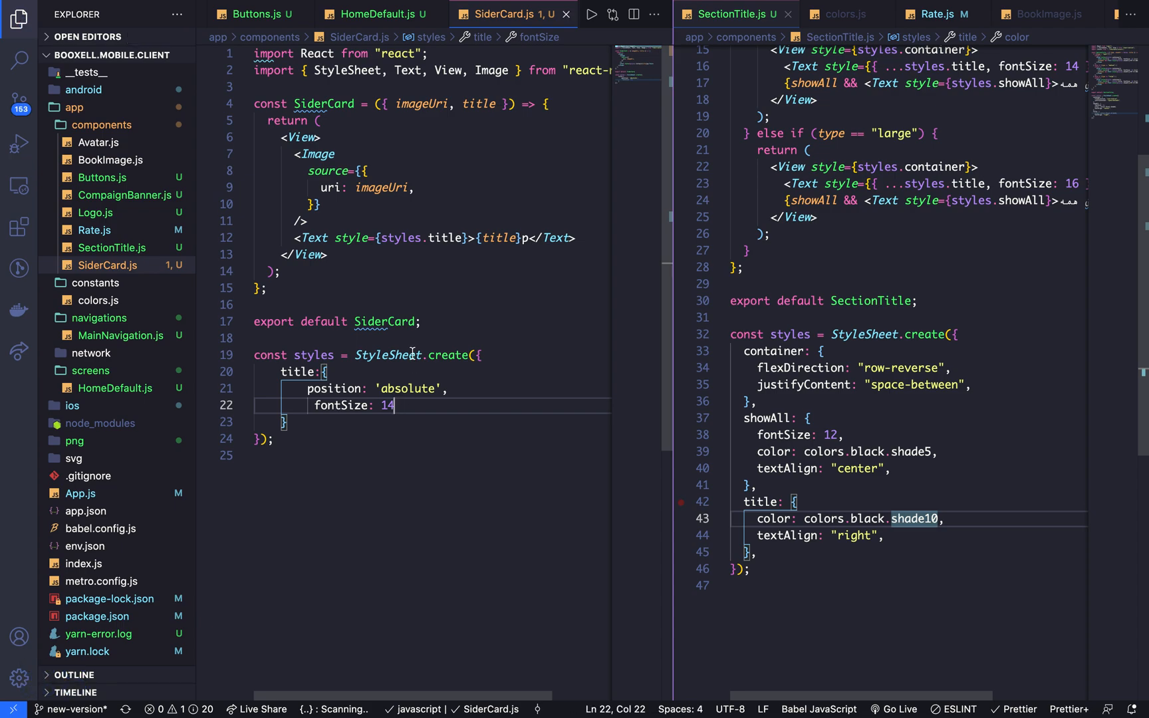
key(shift+alt+f)
key(Return)
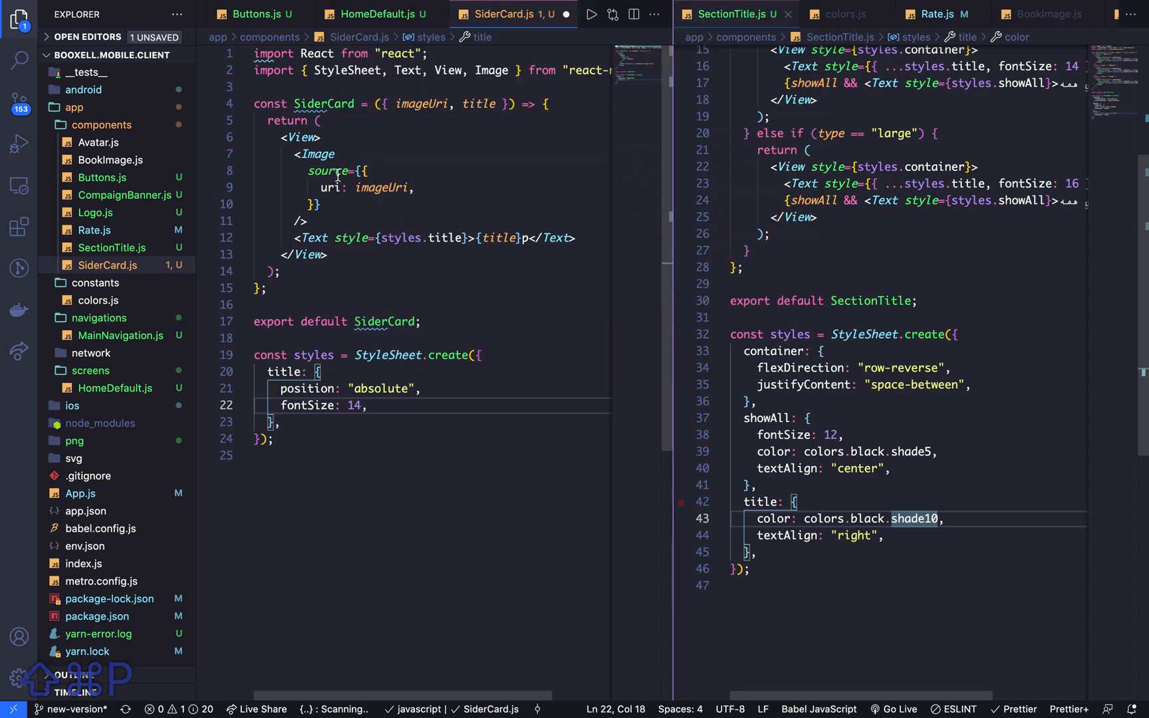
Give the Image element style={styles.image}
double_click(329, 155)
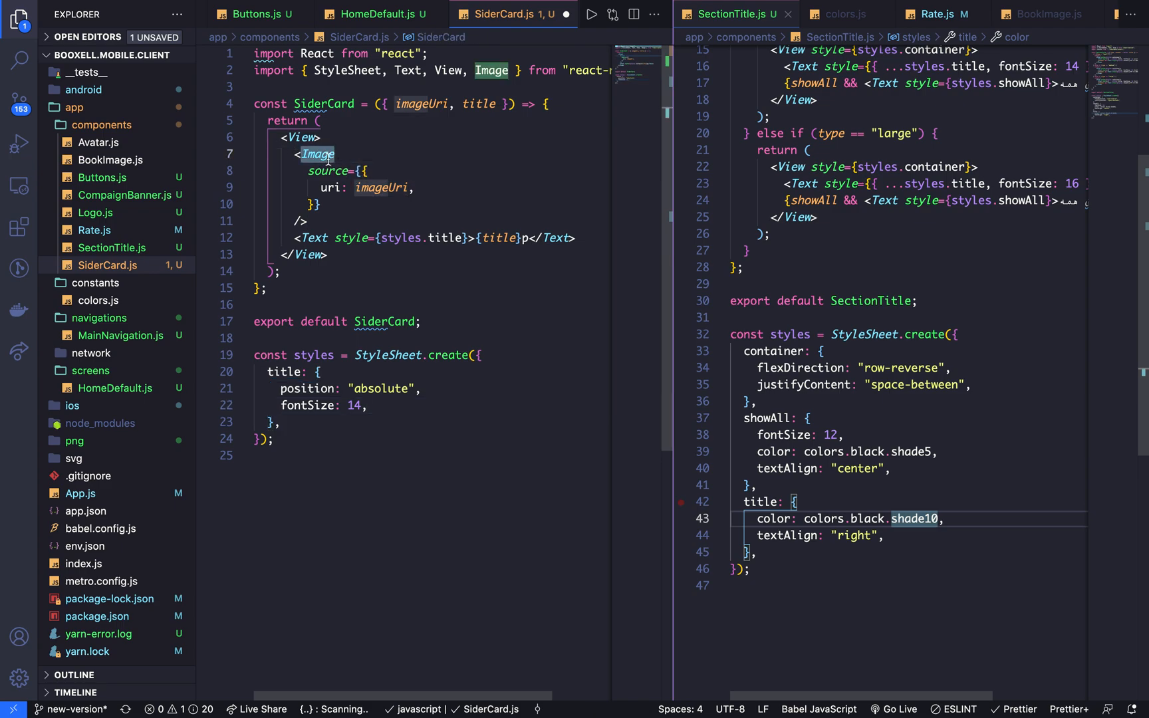
key(End)
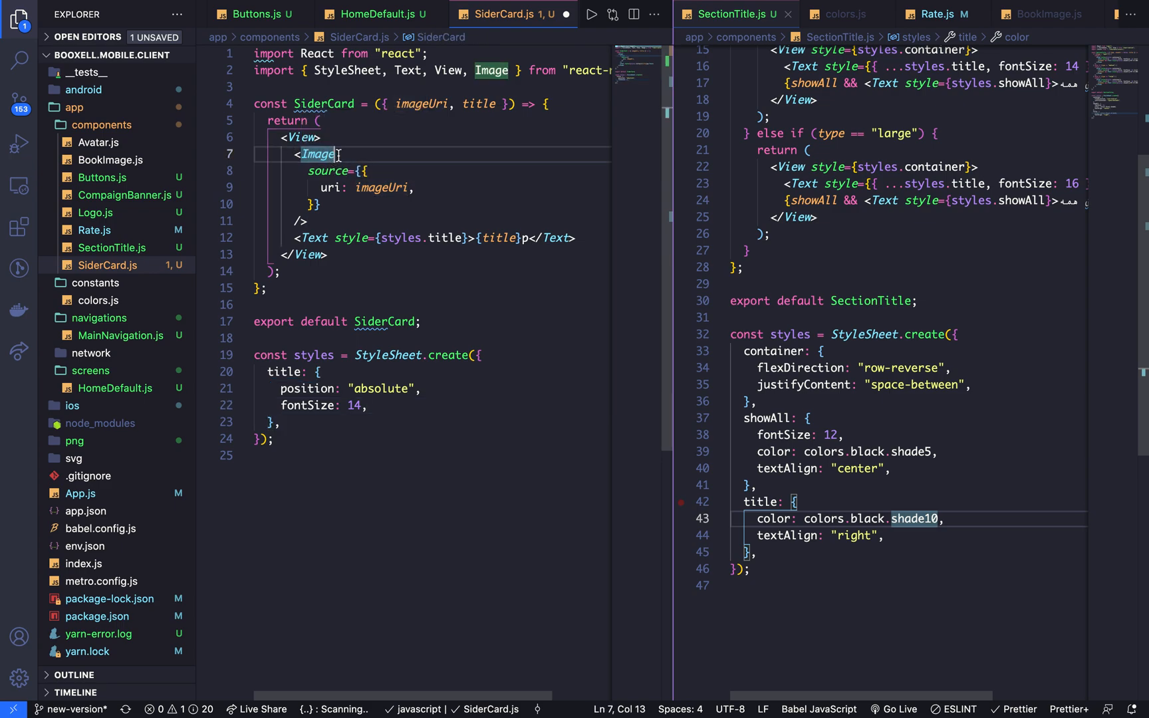
key(Return)
text(sty)
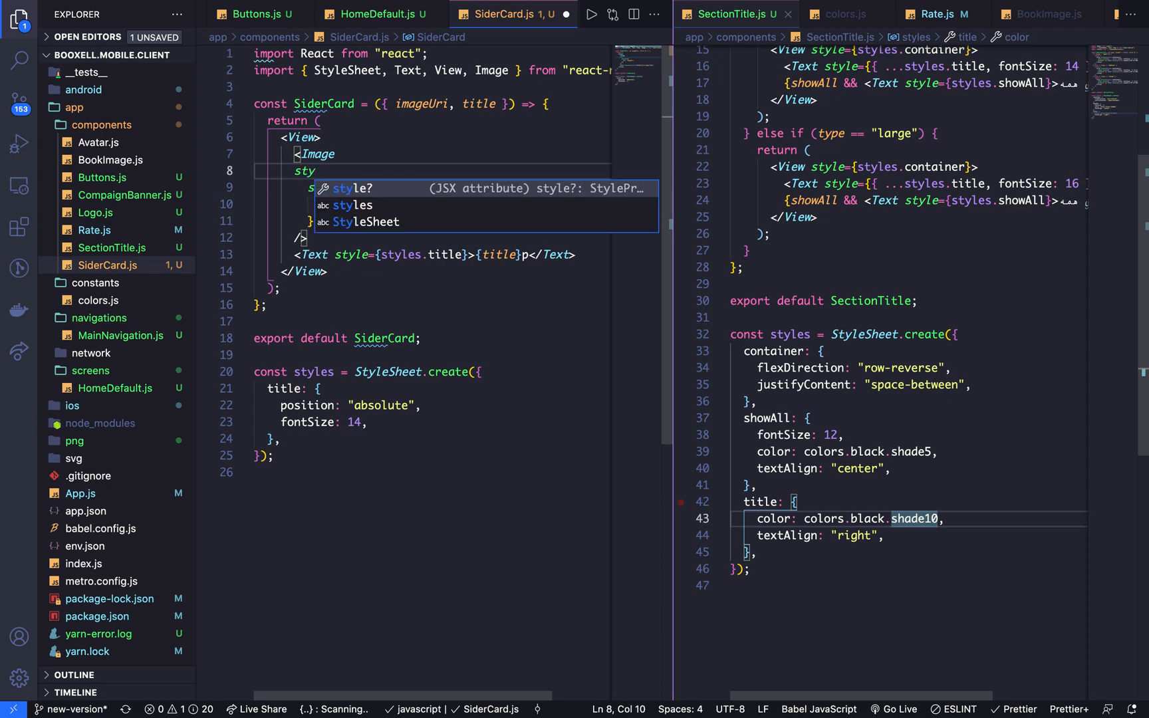
text(le={)
text(sty)
text(les)
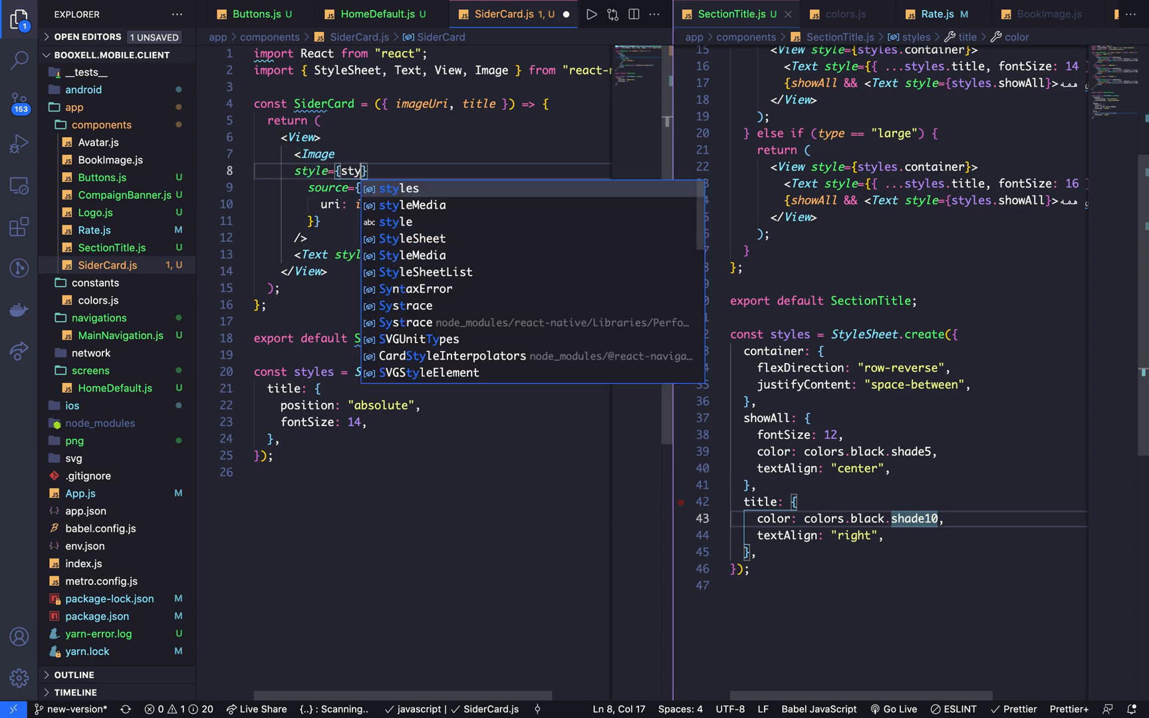
text(.ima)
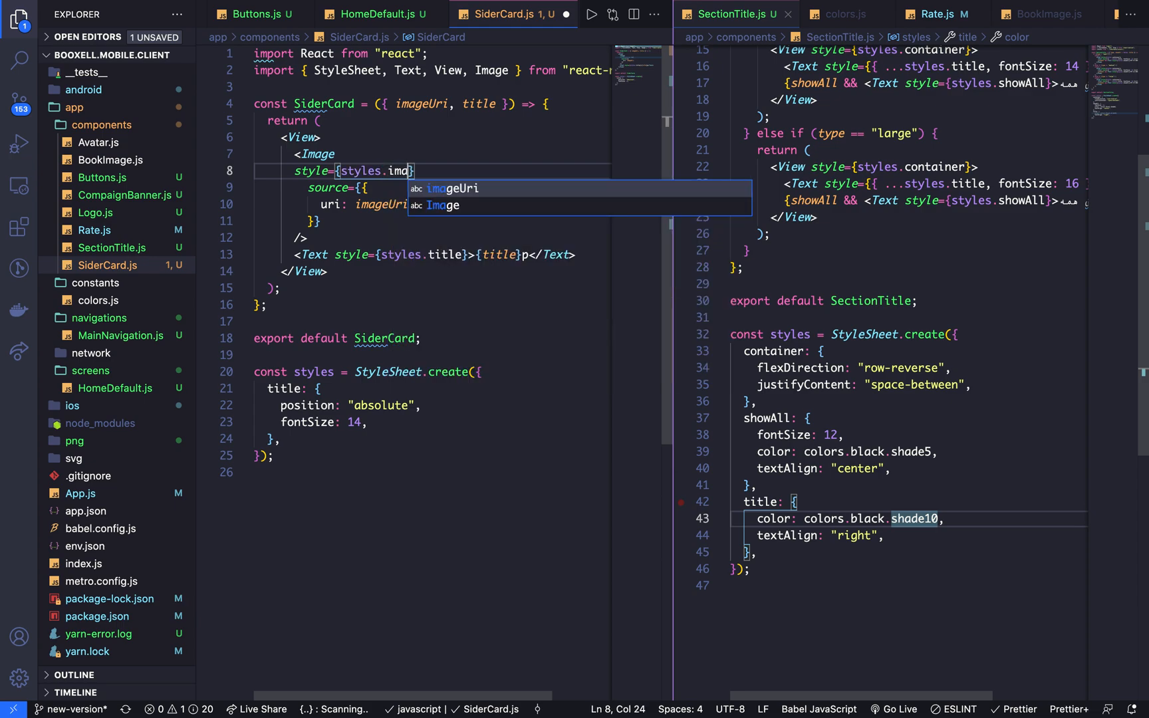
text(ge)
key(Escape)
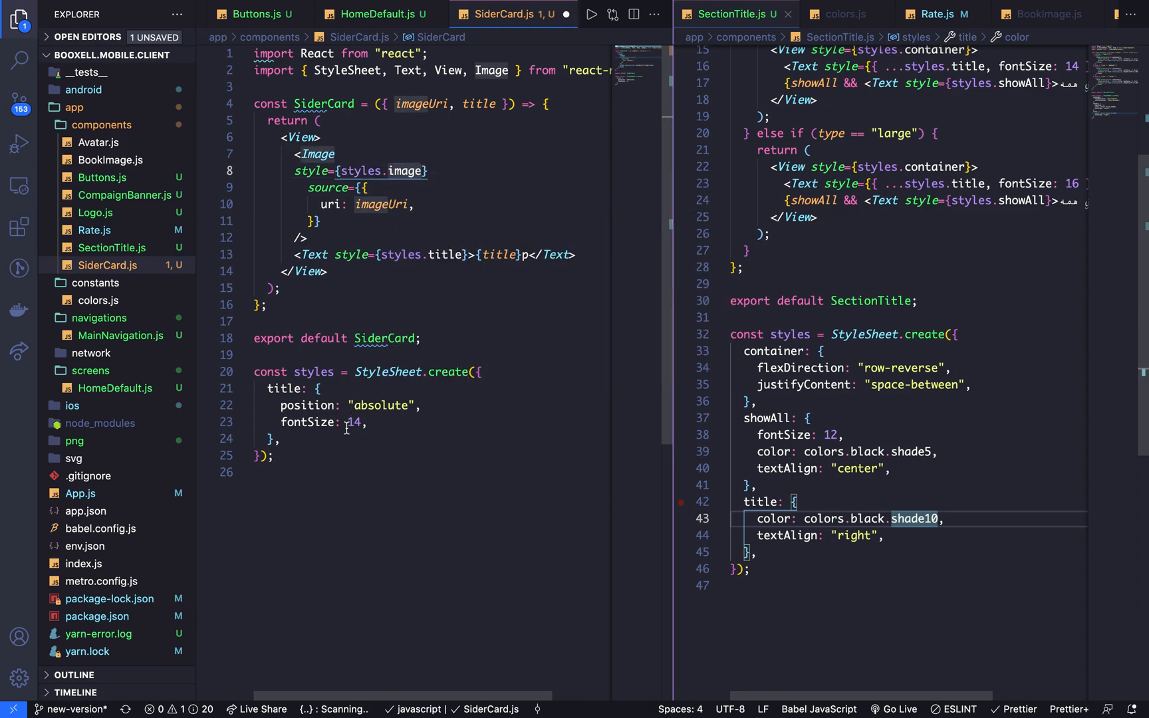
Add an empty image style block after title in StyleSheet.create, then view the Figma design
click(346, 428)
key(Down)
key(End)
key(Return)
text(image:)
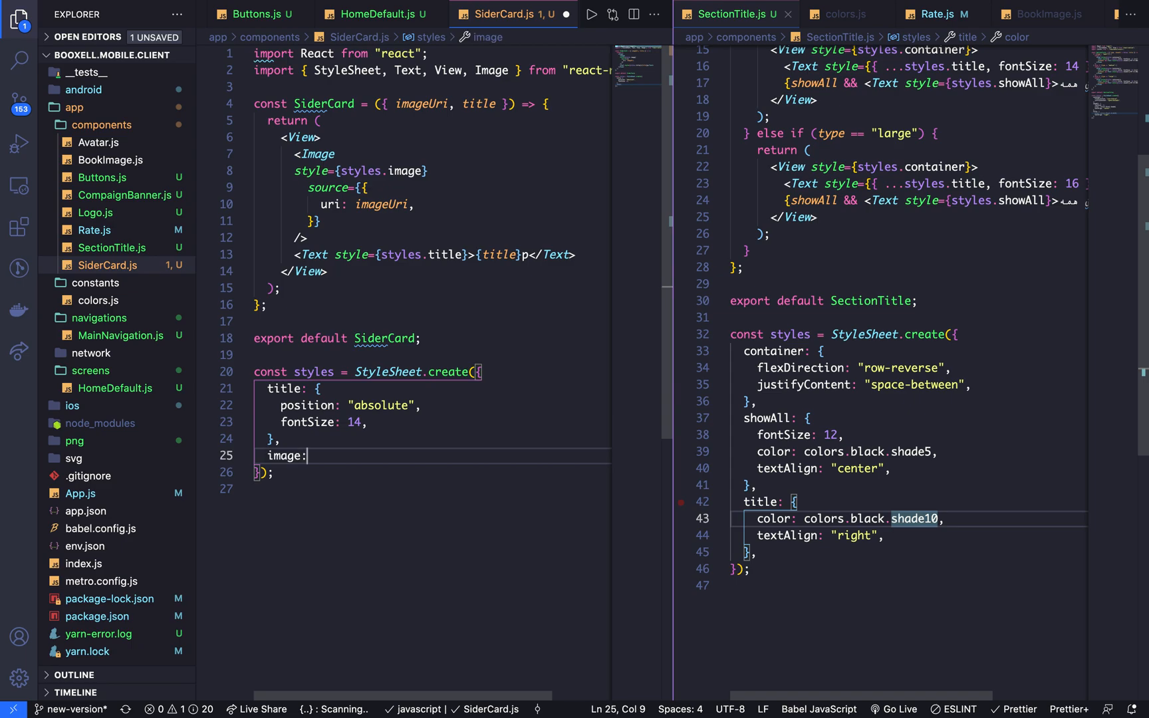
text({)
key(Return)
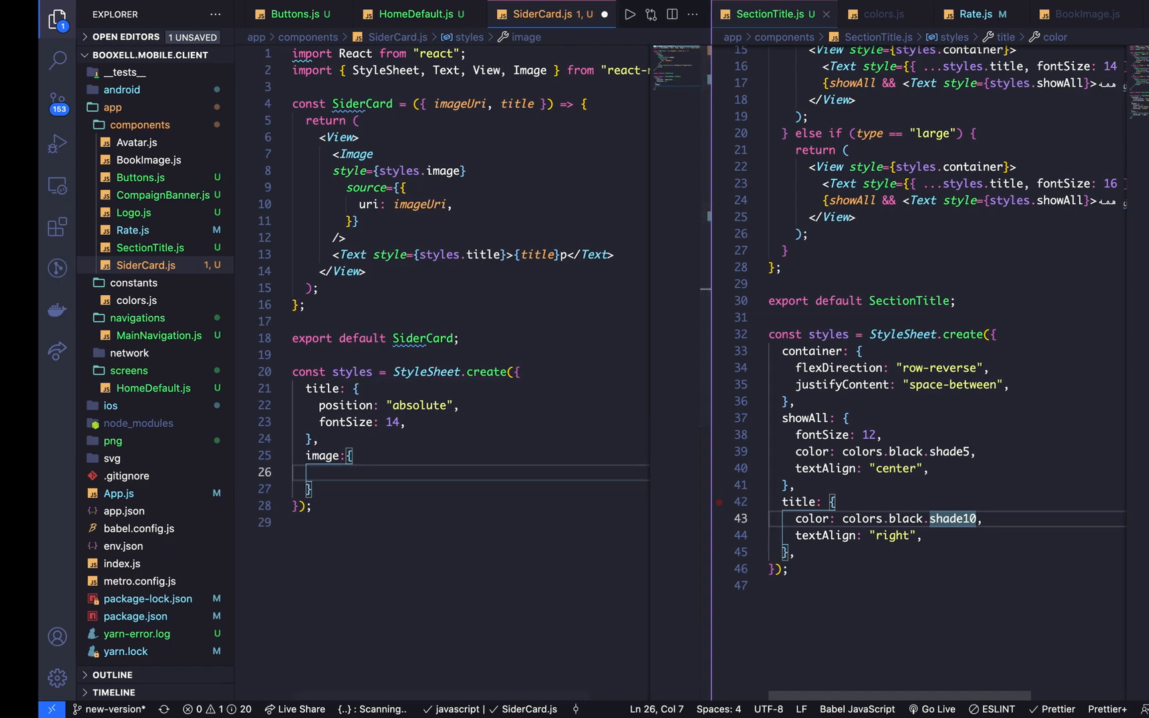
key(ctrl+Left)
key(ctrl+Left)
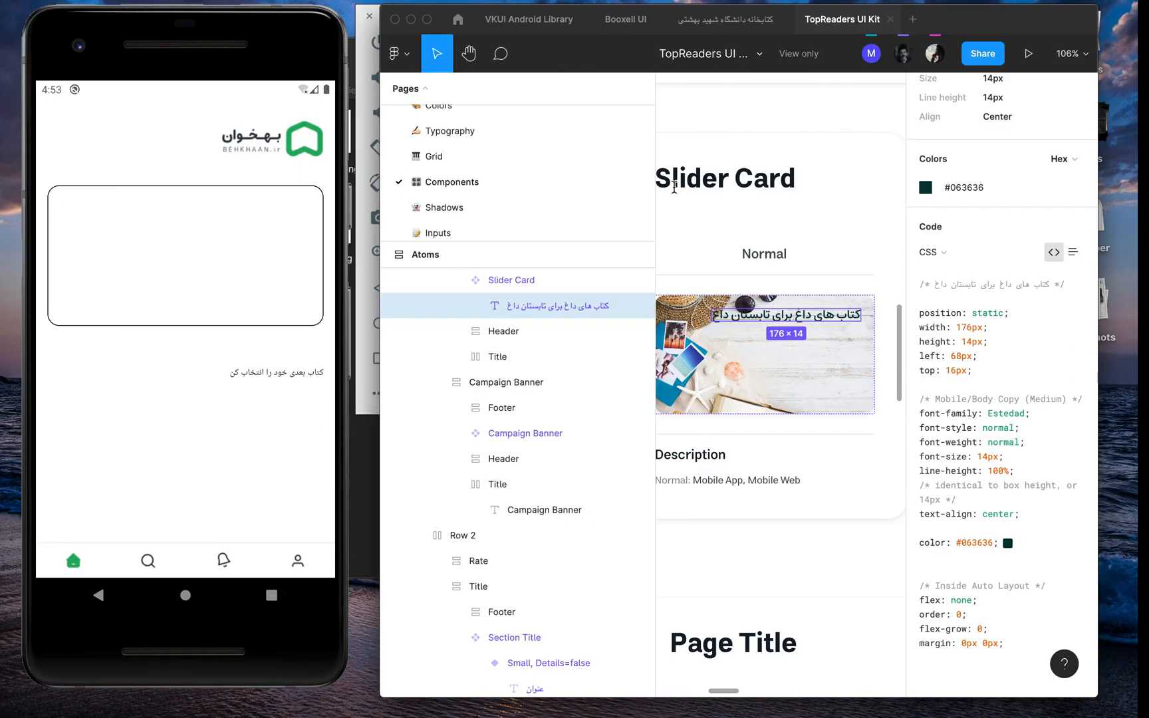
Read the Slider Card's 260px width in Figma and set image style width to 260
click(799, 395)
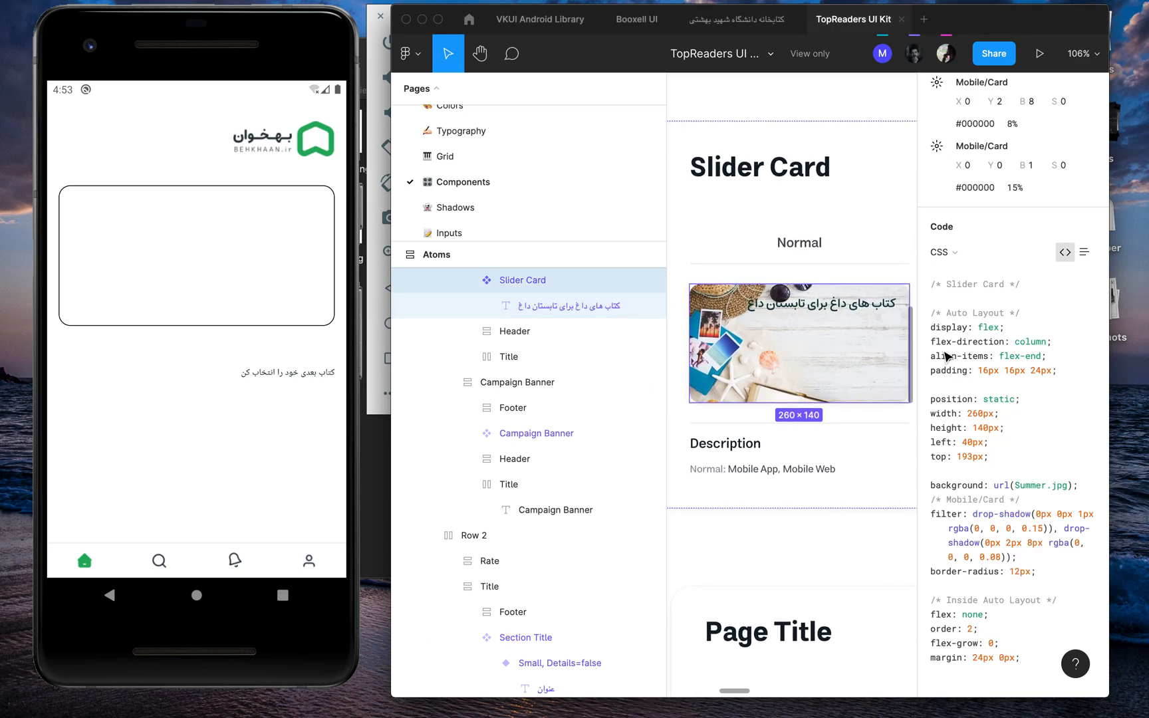
scroll(983, 366, down, 1)
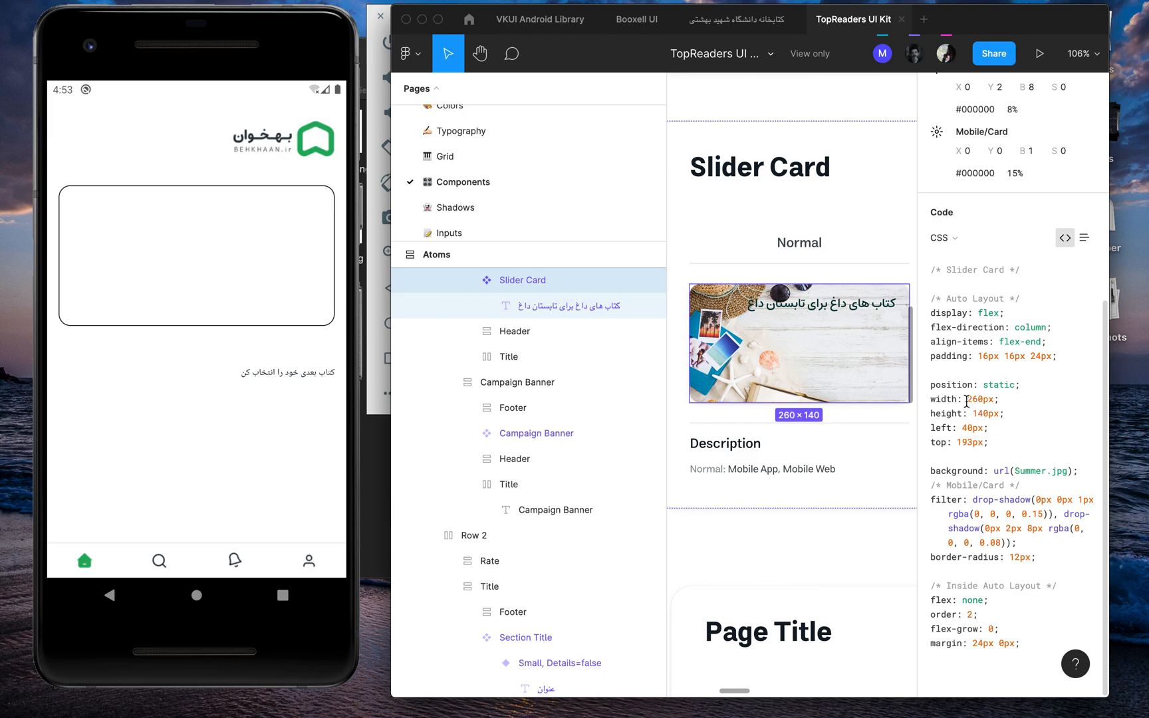
drag(967, 400, 995, 402)
key(ctrl+Right)
key(ctrl+Right)
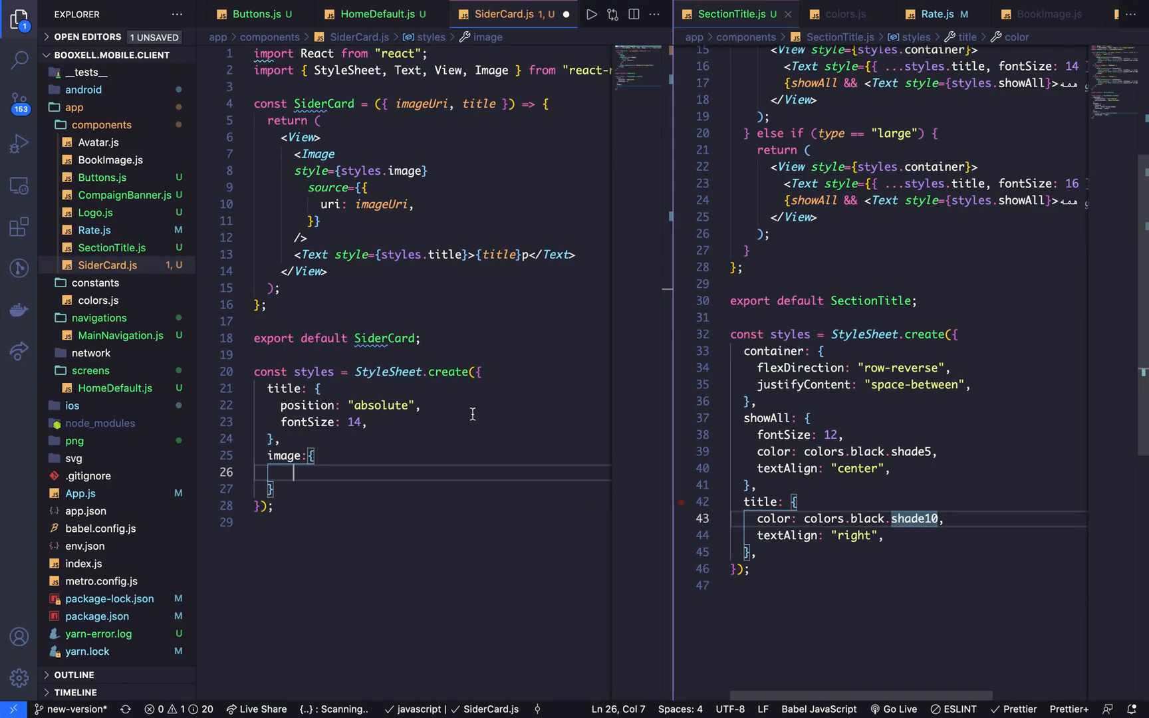
text(wi)
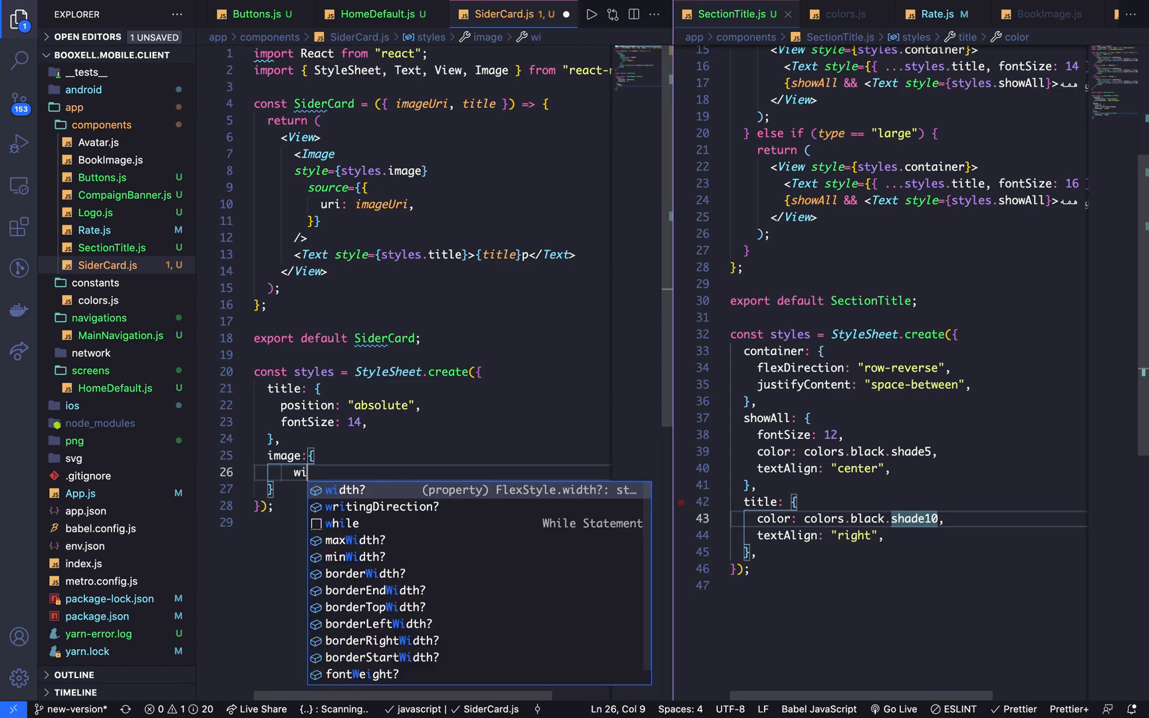
key(Tab)
text(:2)
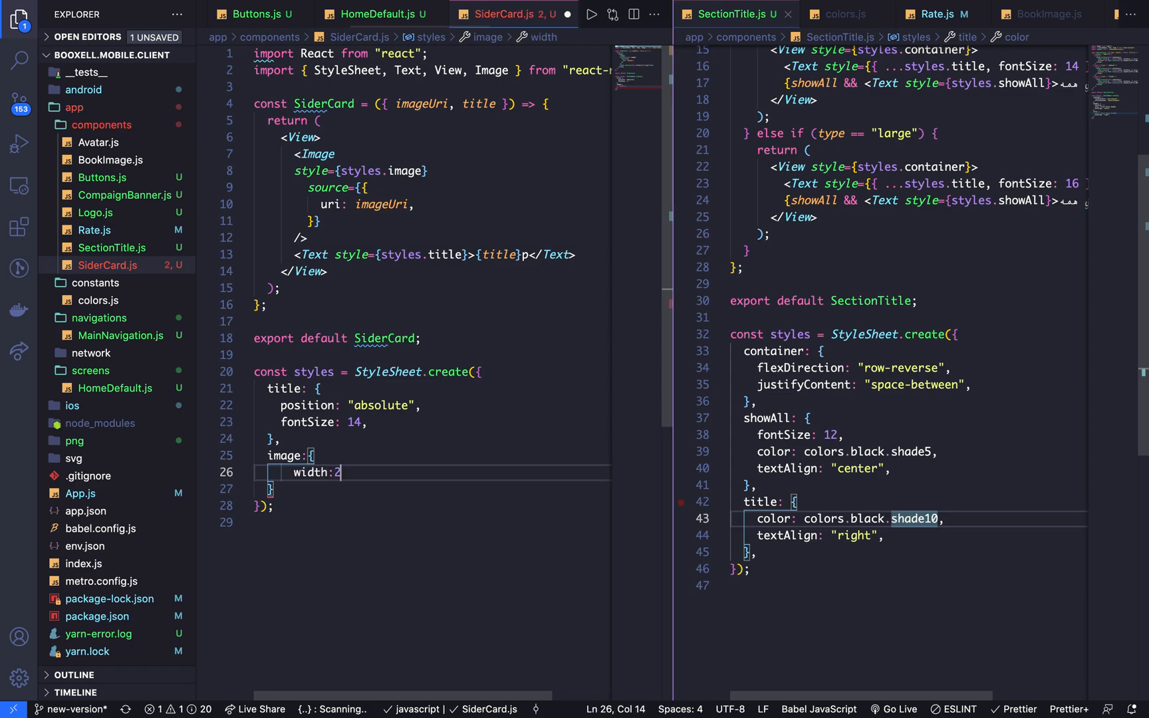
text(00,)
Set image height to 140 from Figma and select the card's border-radius value
key(ctrl+Left)
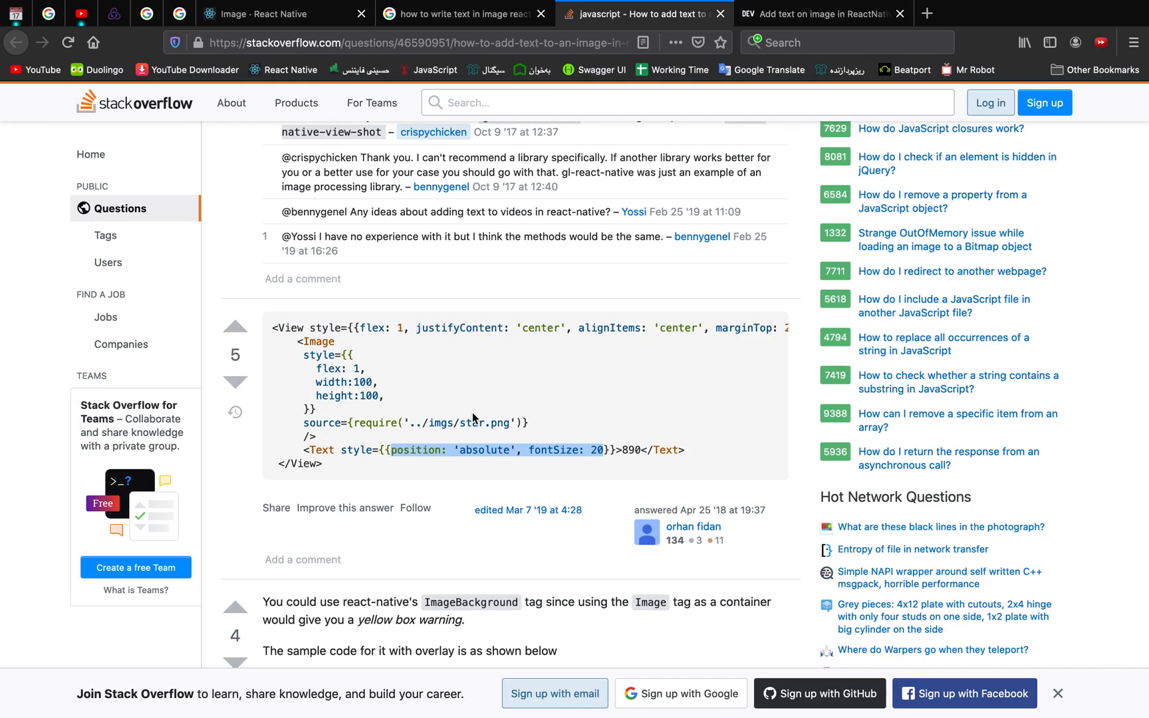
key(ctrl+Left)
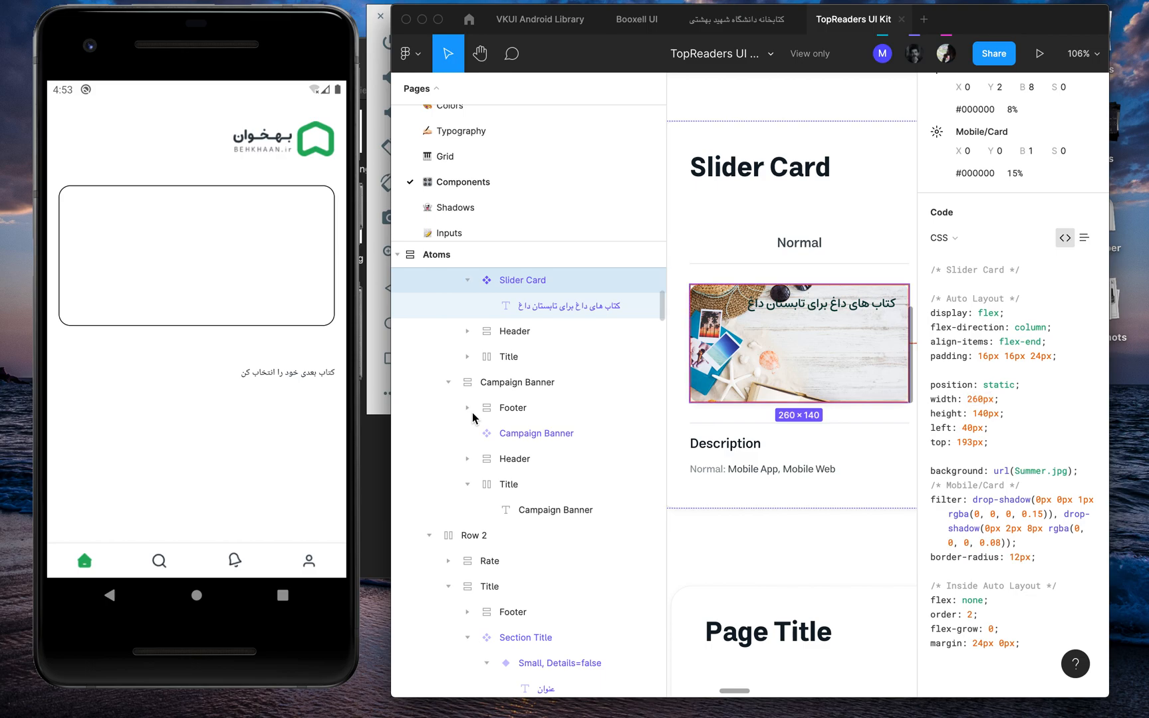
key(ctrl+Right)
key(ctrl+Right)
key(ctrl+Right)
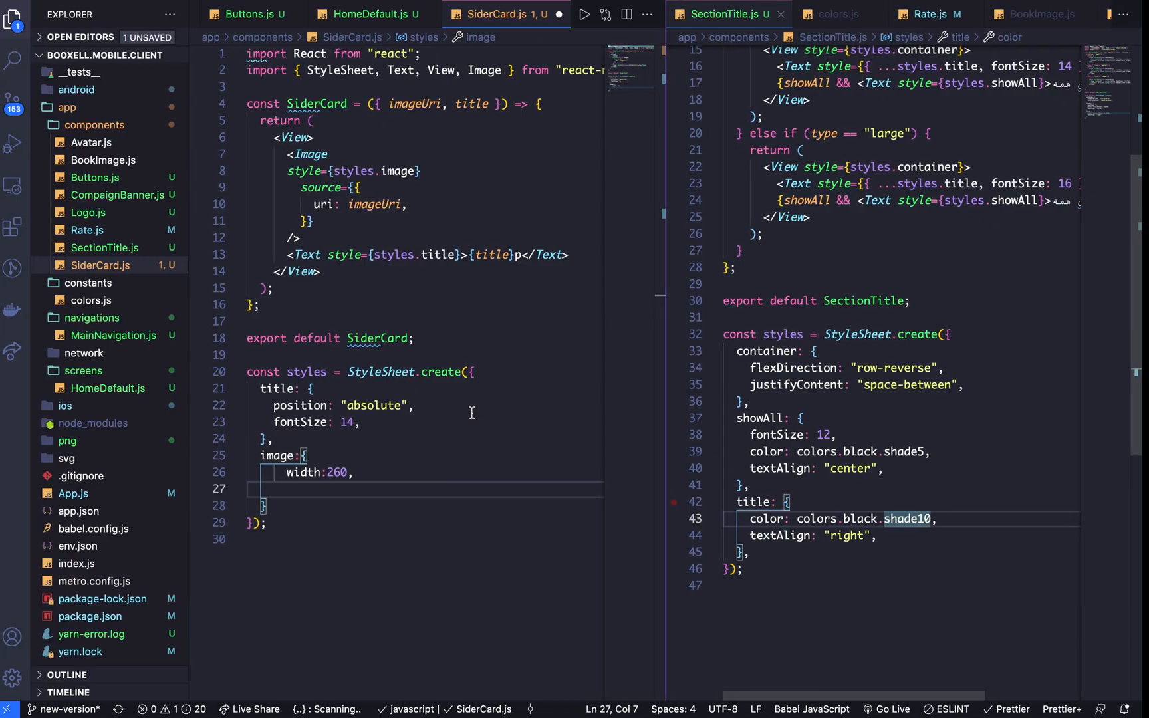
text(height:)
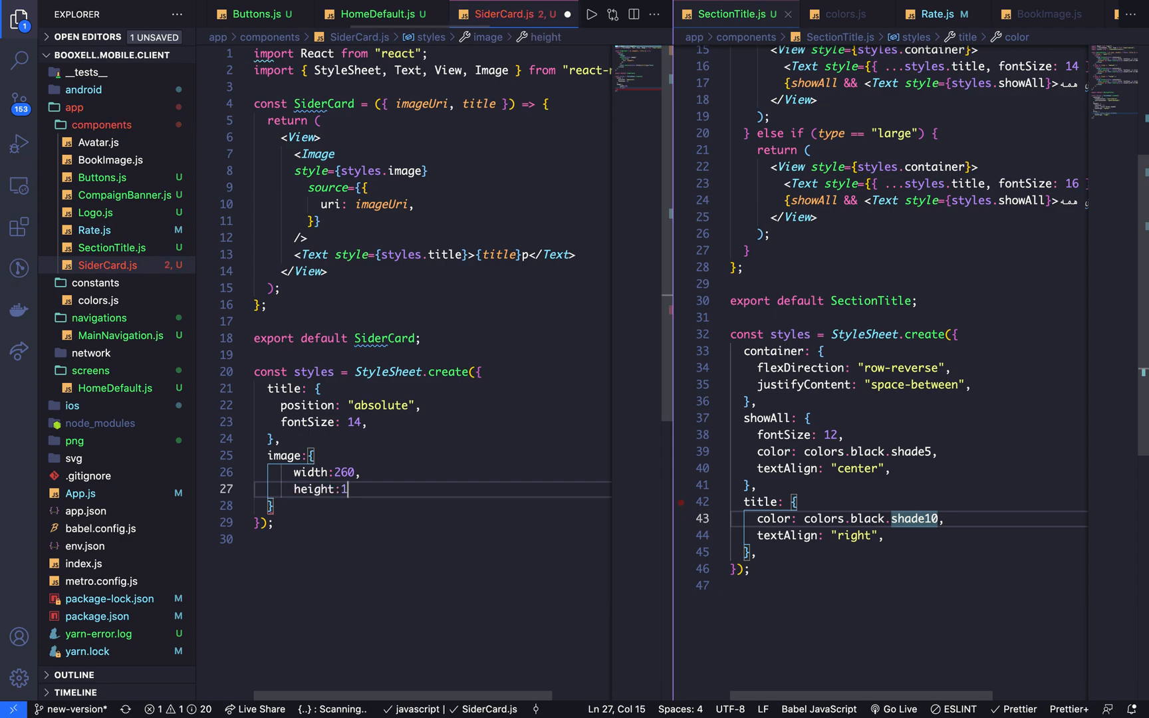
text(140,)
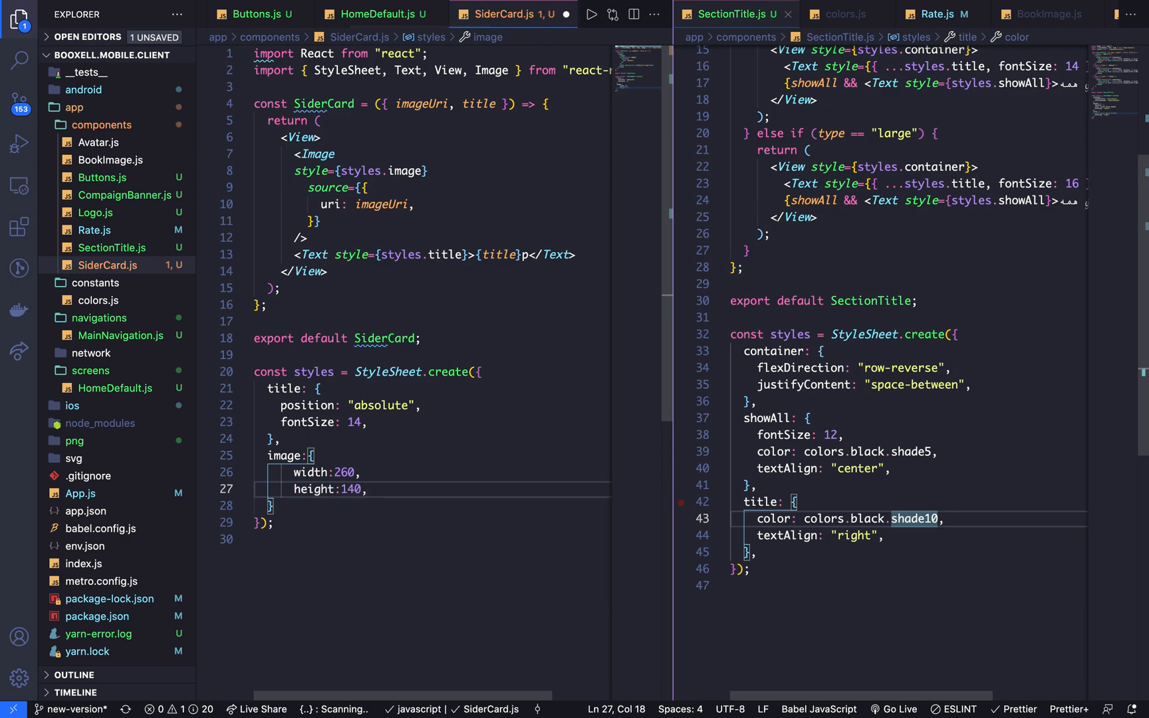
key(super+Tab)
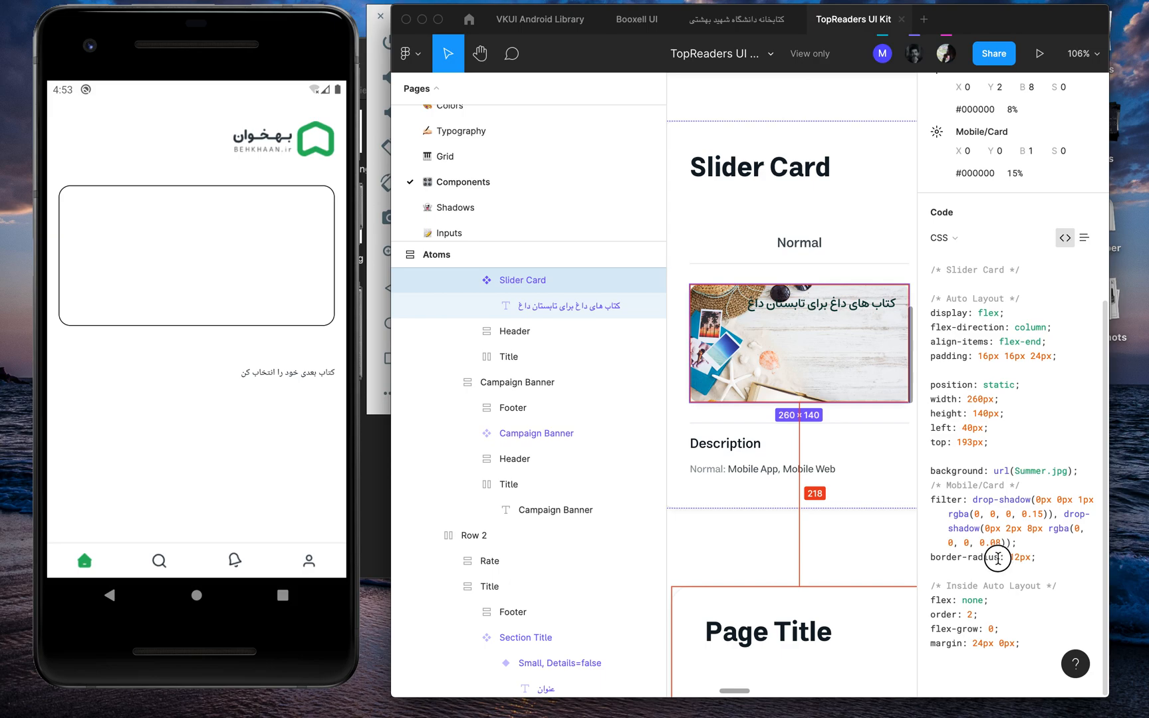
drag(999, 558, 931, 558)
Add borderRadius 12 to the image style, remove the empty line, and reformat SiderCard.js
key(ctrl+Right)
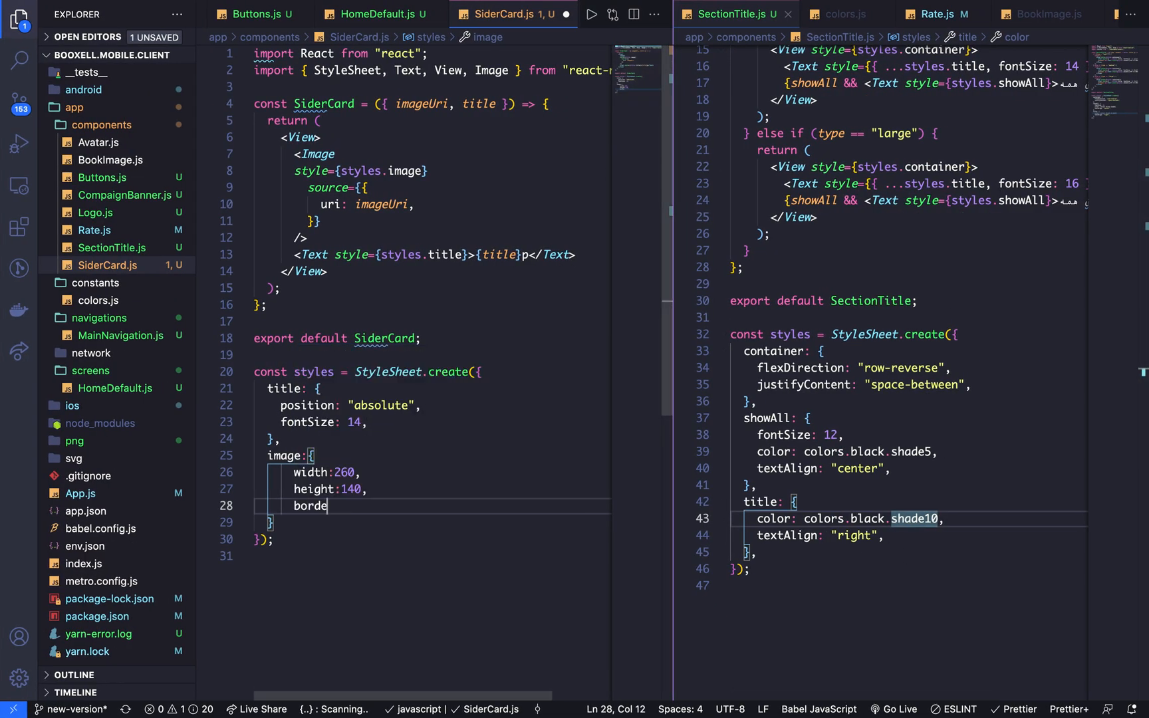
text(rr)
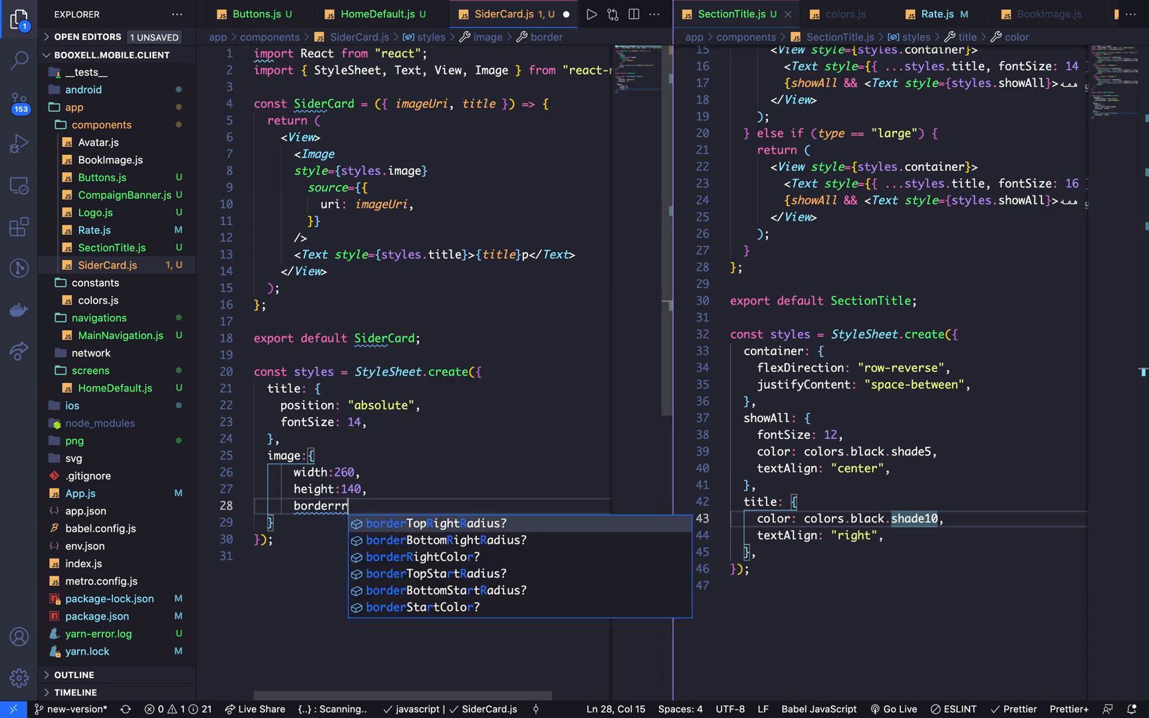
key(Tab)
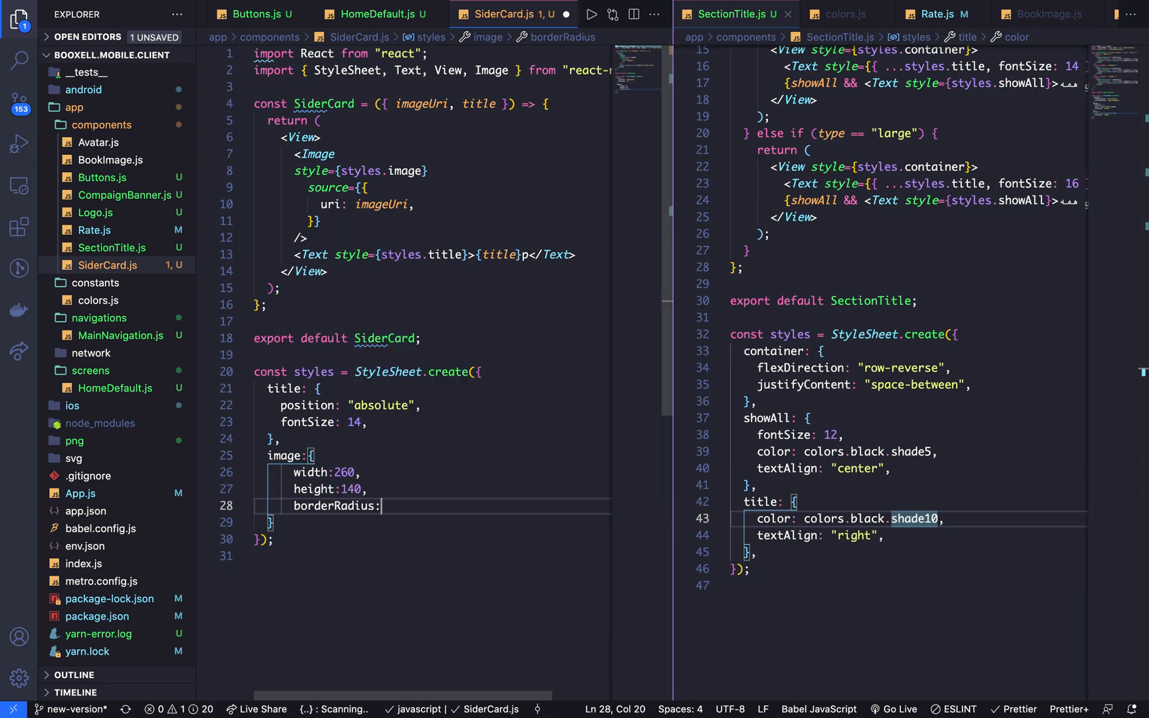
text(:12,)
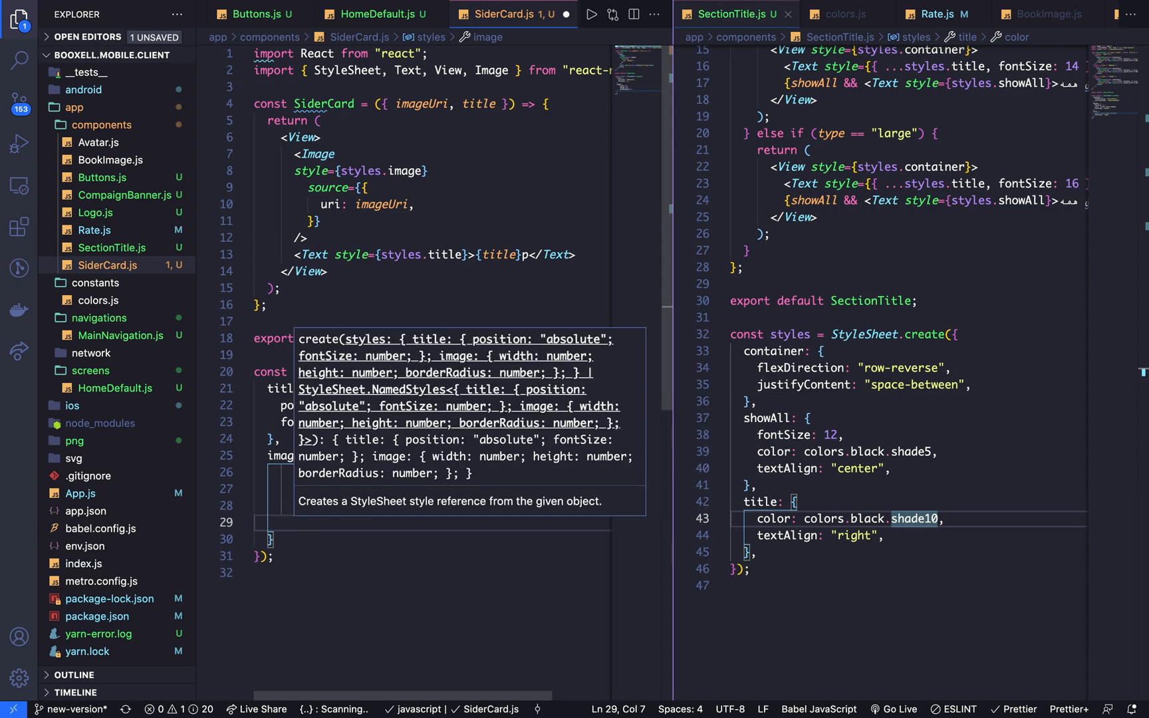
key(super+Tab)
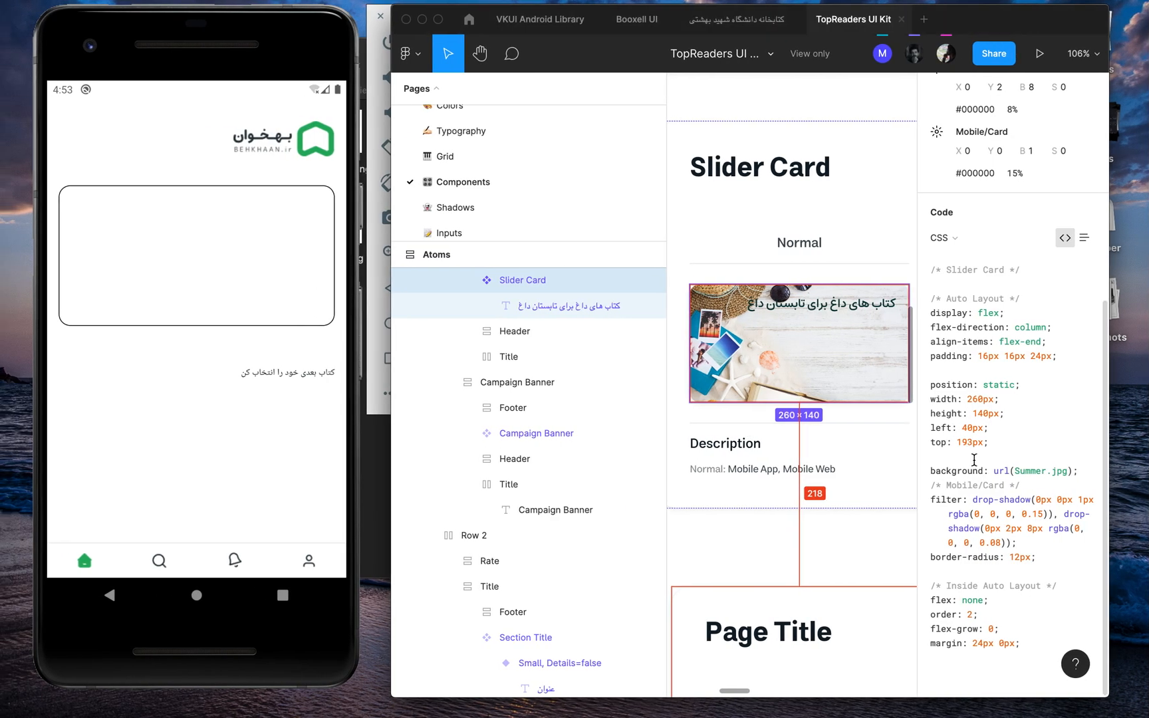
scroll(971, 451, up, 1)
scroll(991, 521, up, 2)
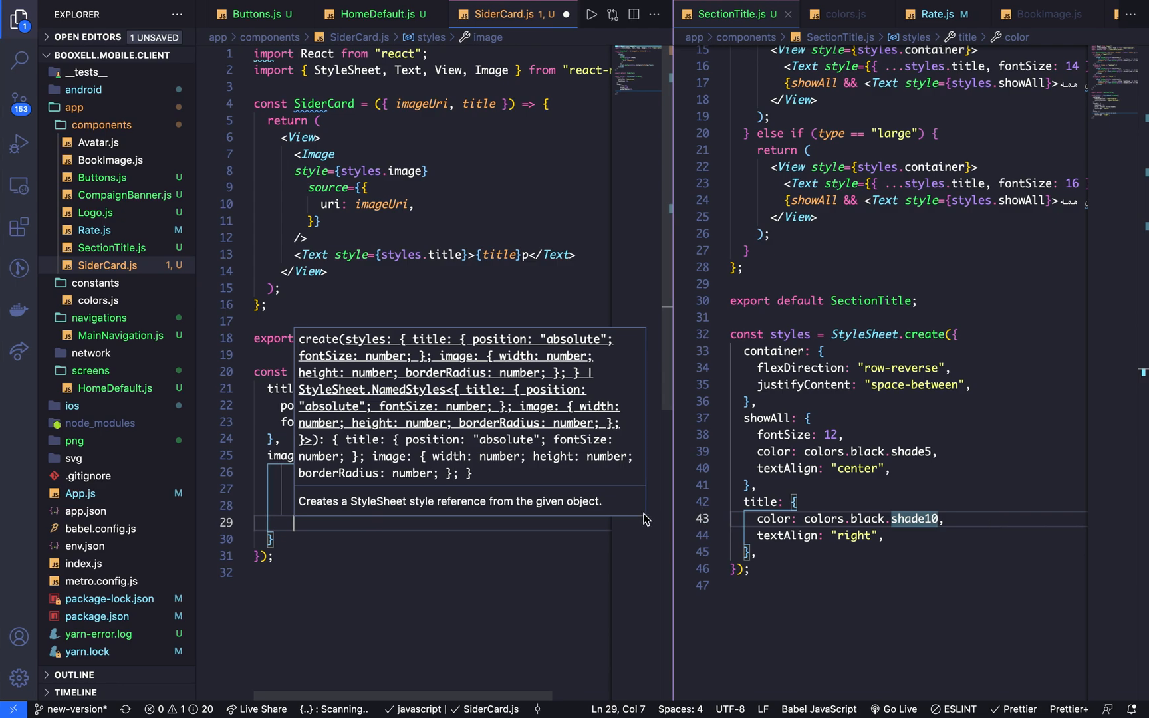
click(483, 529)
key(BackSpace)
key(ctrl+shift+p)
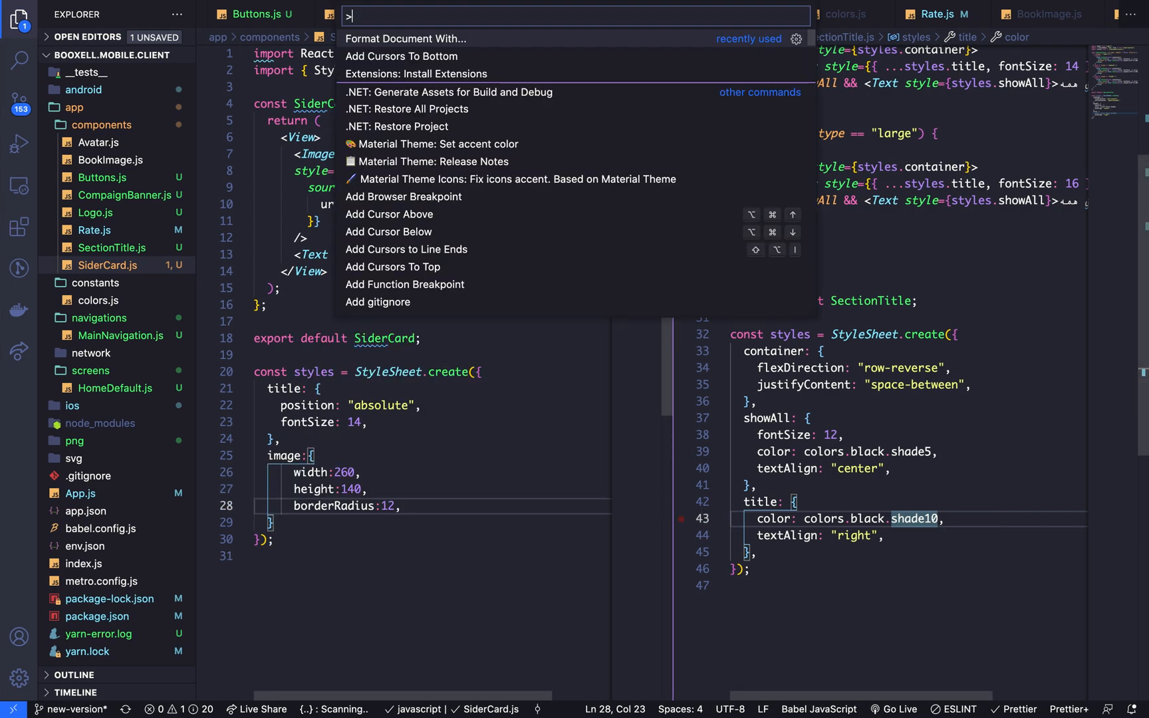
key(Return)
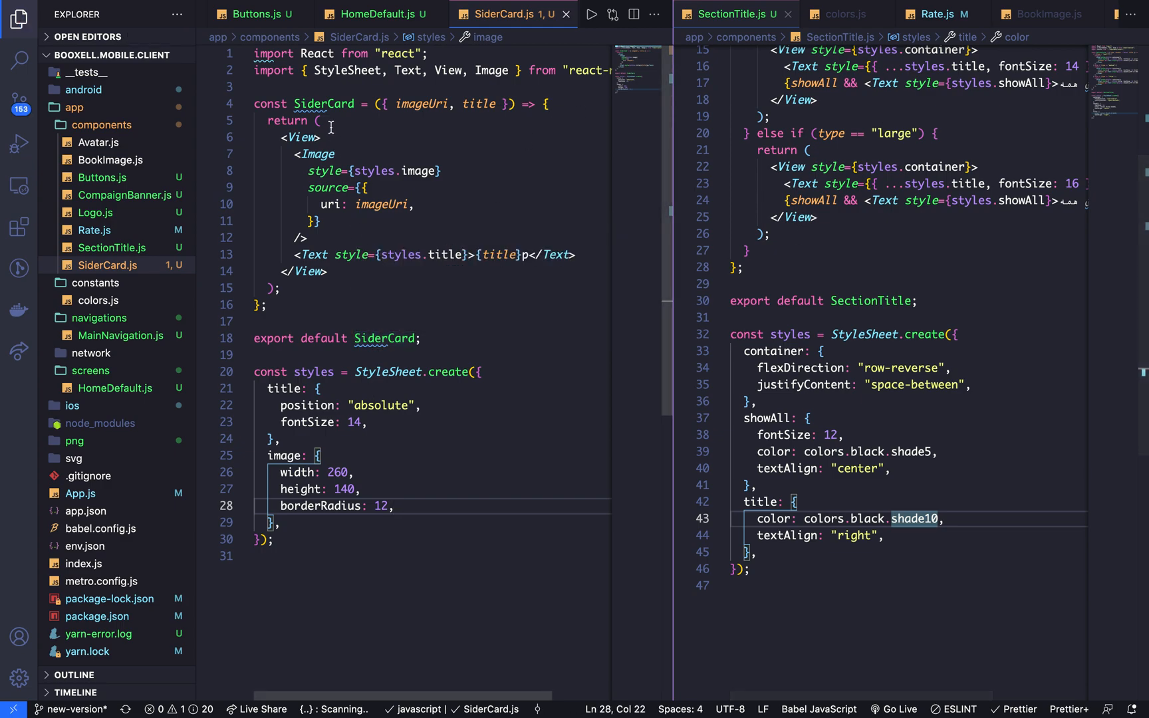
Copy the SiderCard name, hide the sidebar, and open HomeDefault.js in the right editor
double_click(330, 104)
key(super+c)
key(super+b)
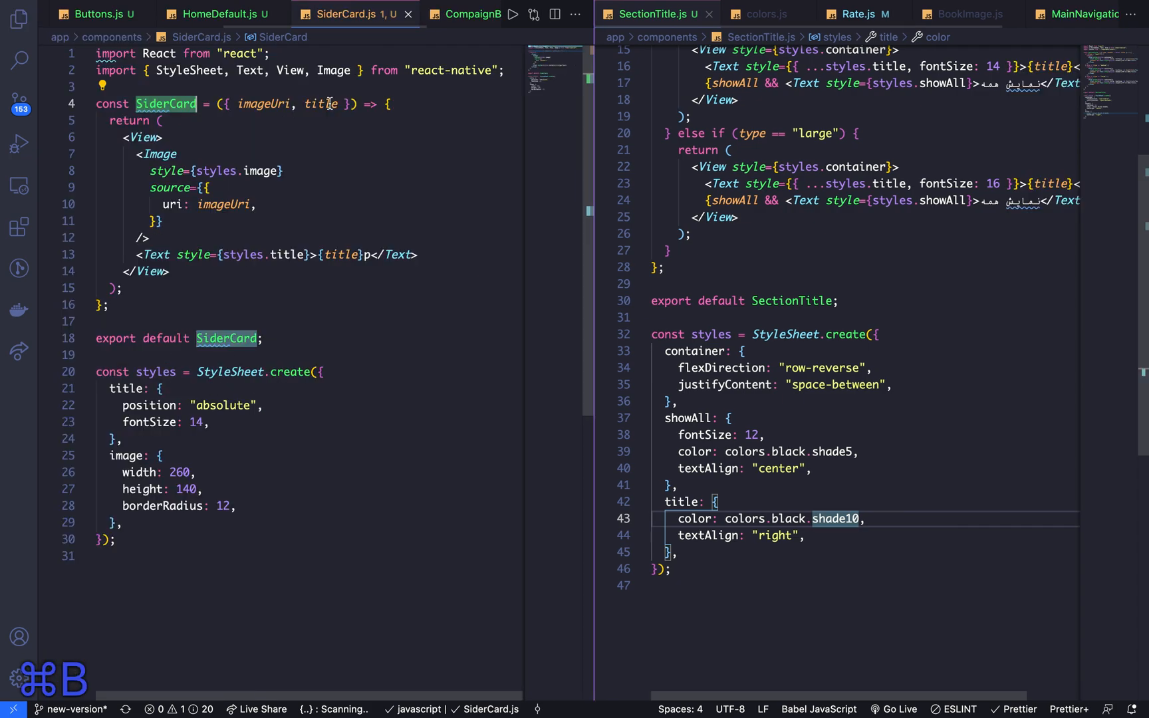
click(819, 284)
scroll(820, 283, up, 3)
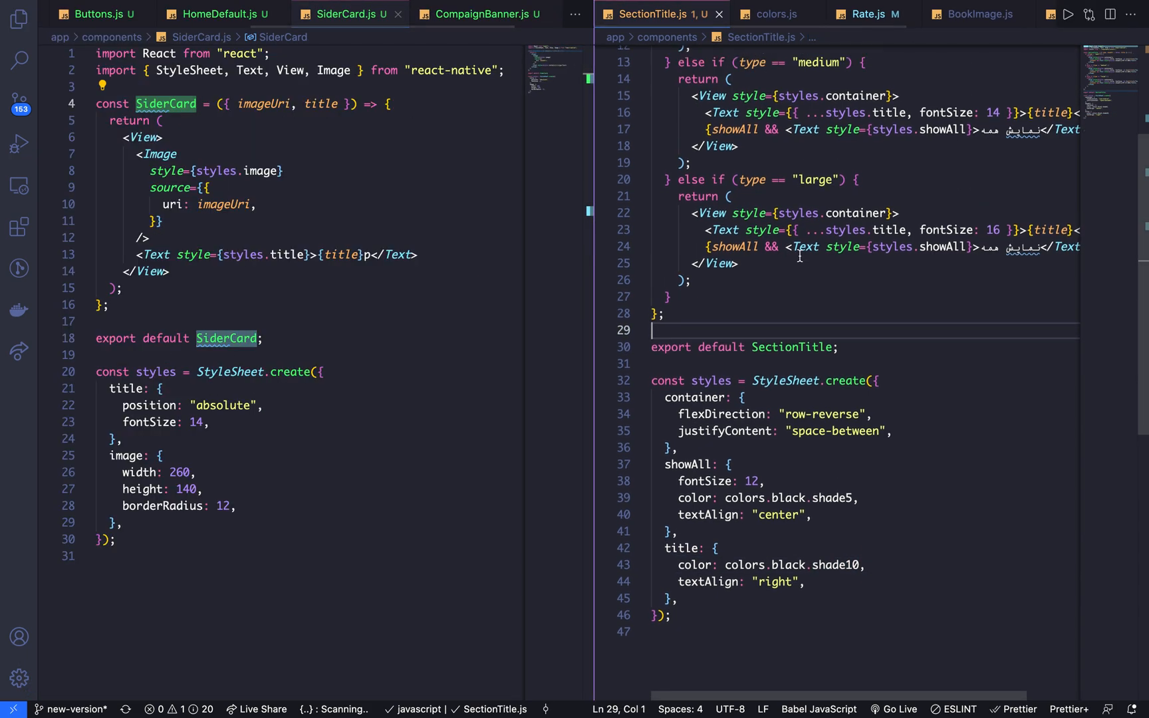
key(super+p)
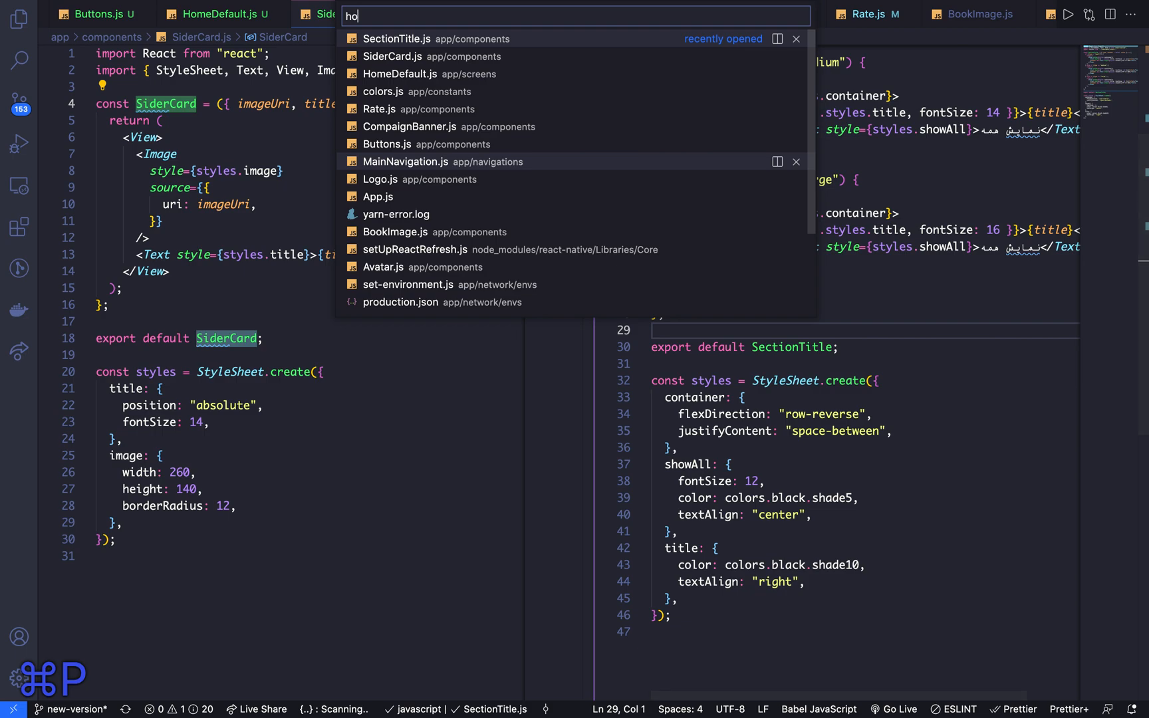
text(home)
key(Return)
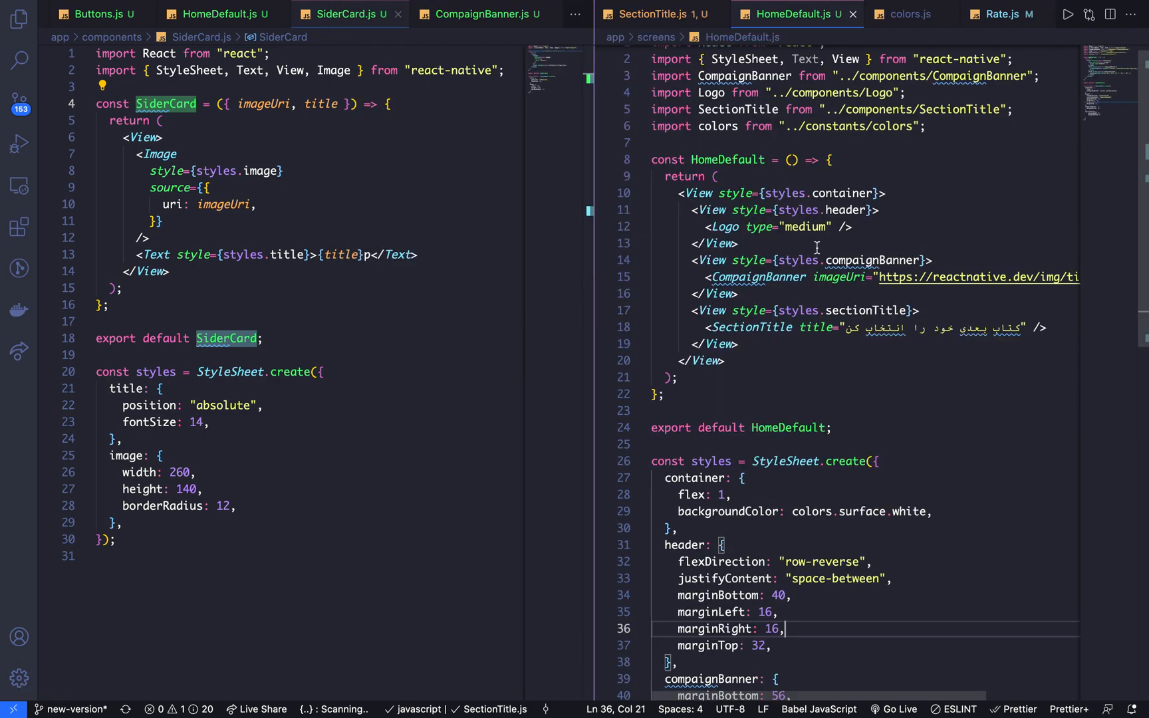
Render an auto-imported SiderCard with a Persian hot-summer-books title below the section title, and save
click(768, 278)
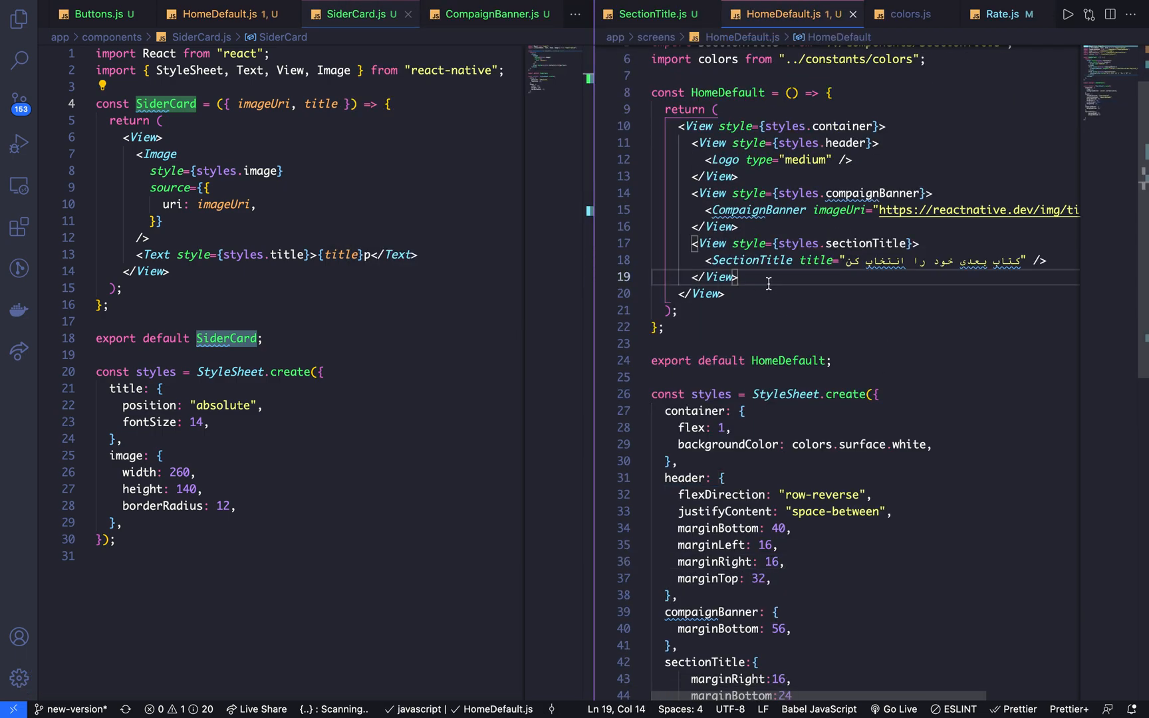
key(Return)
key(super+v)
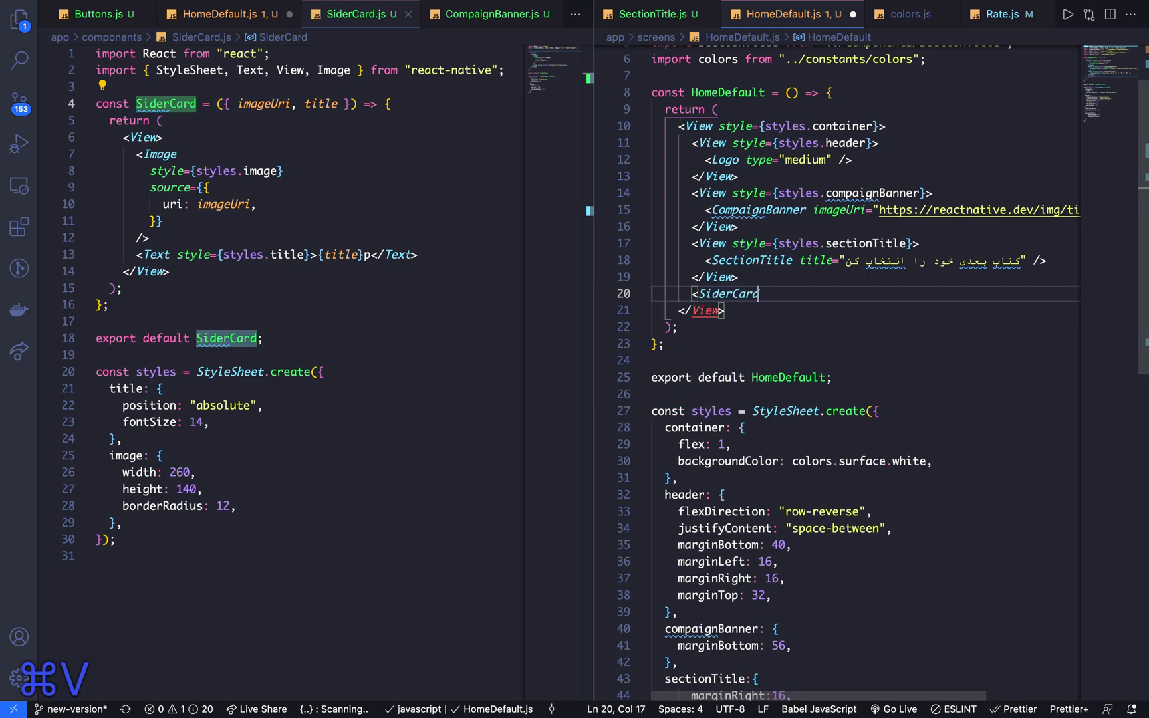
key(BackSpace)
text(d)
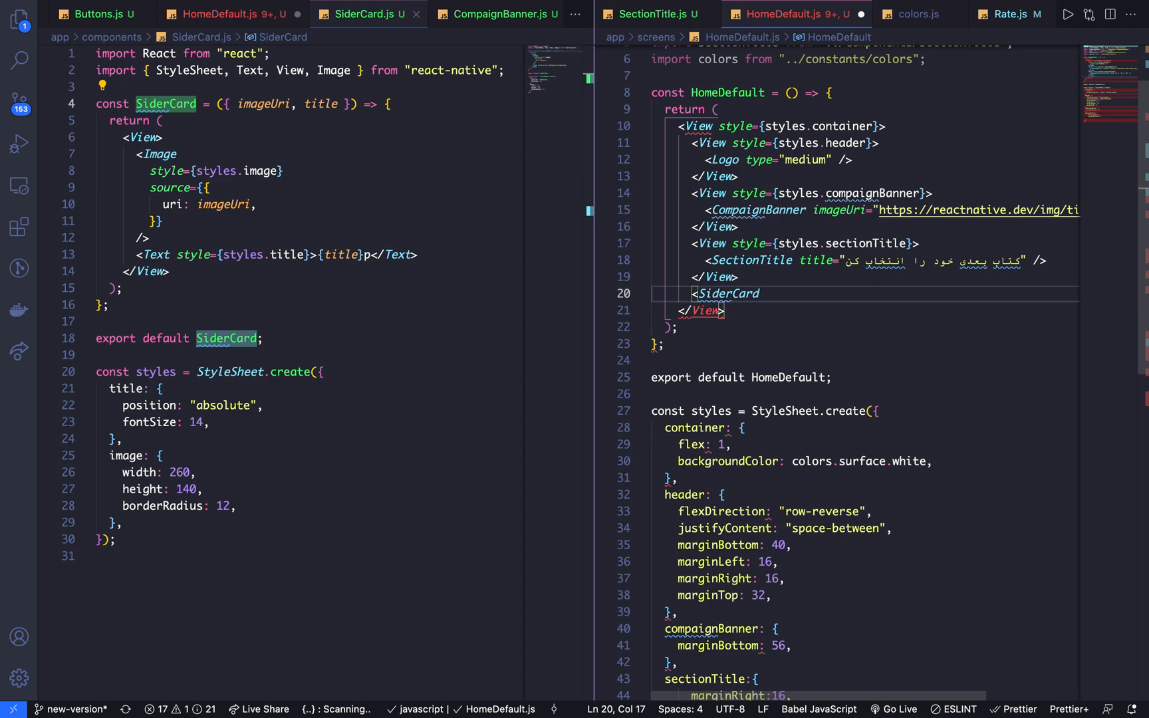
key(Return)
text(/>)
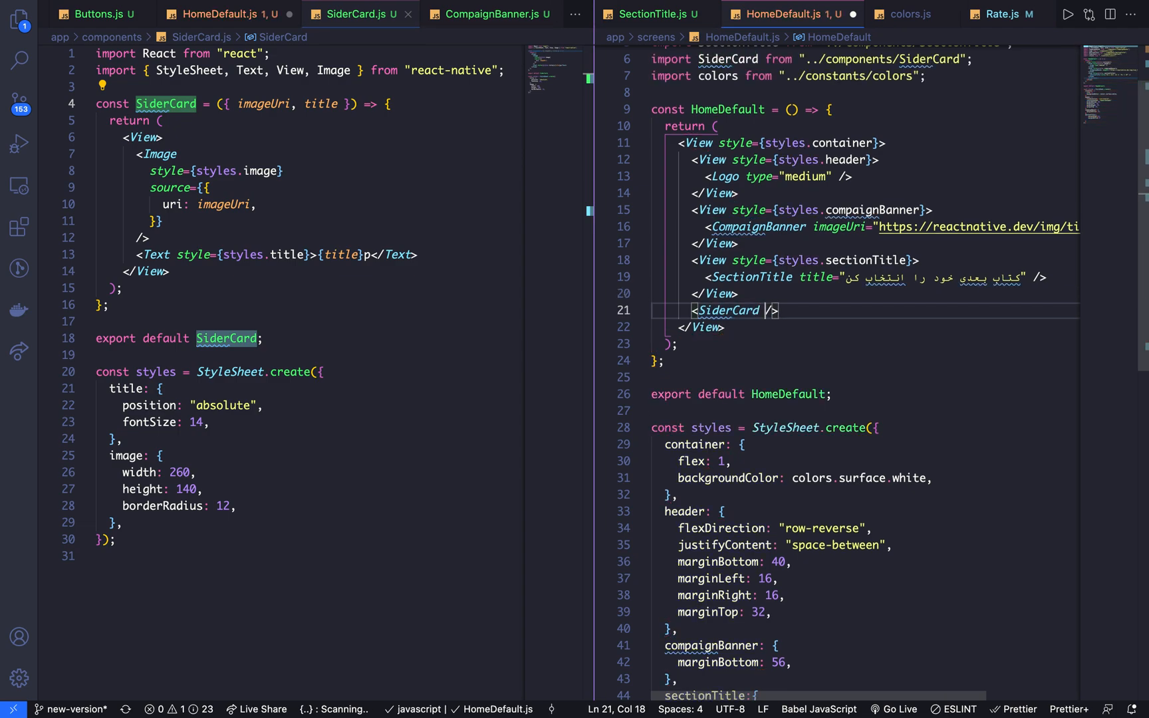
text( i)
text(tle=)
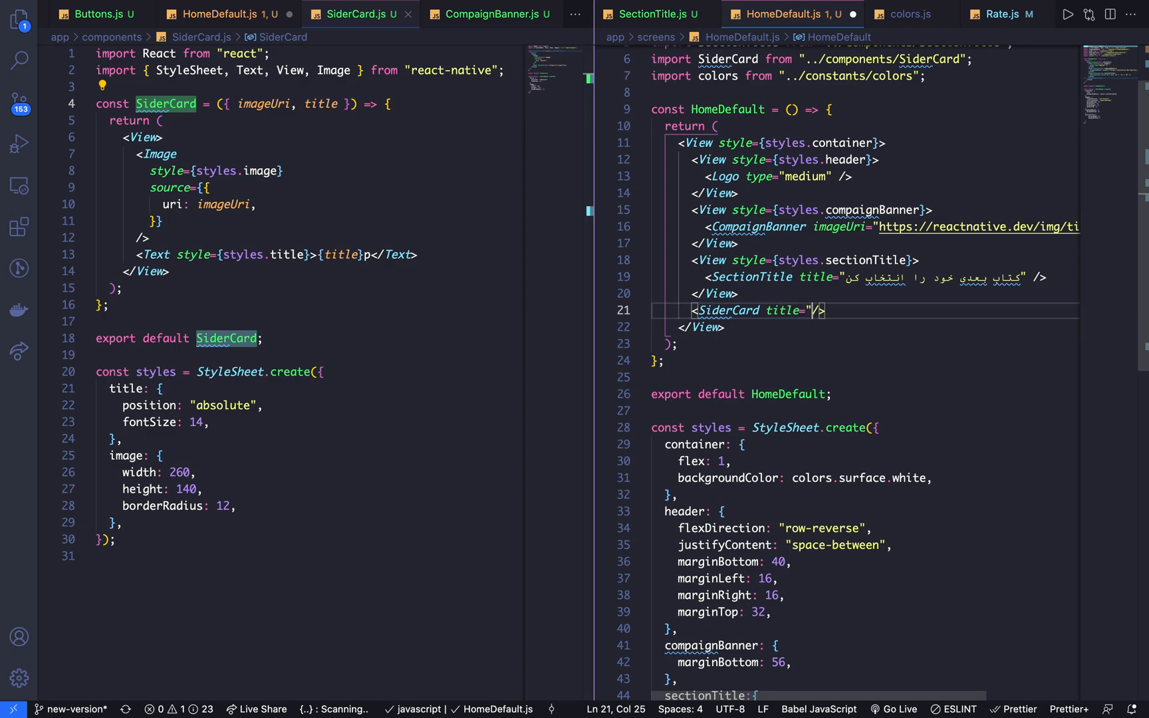
text(")
key(super+Tab)
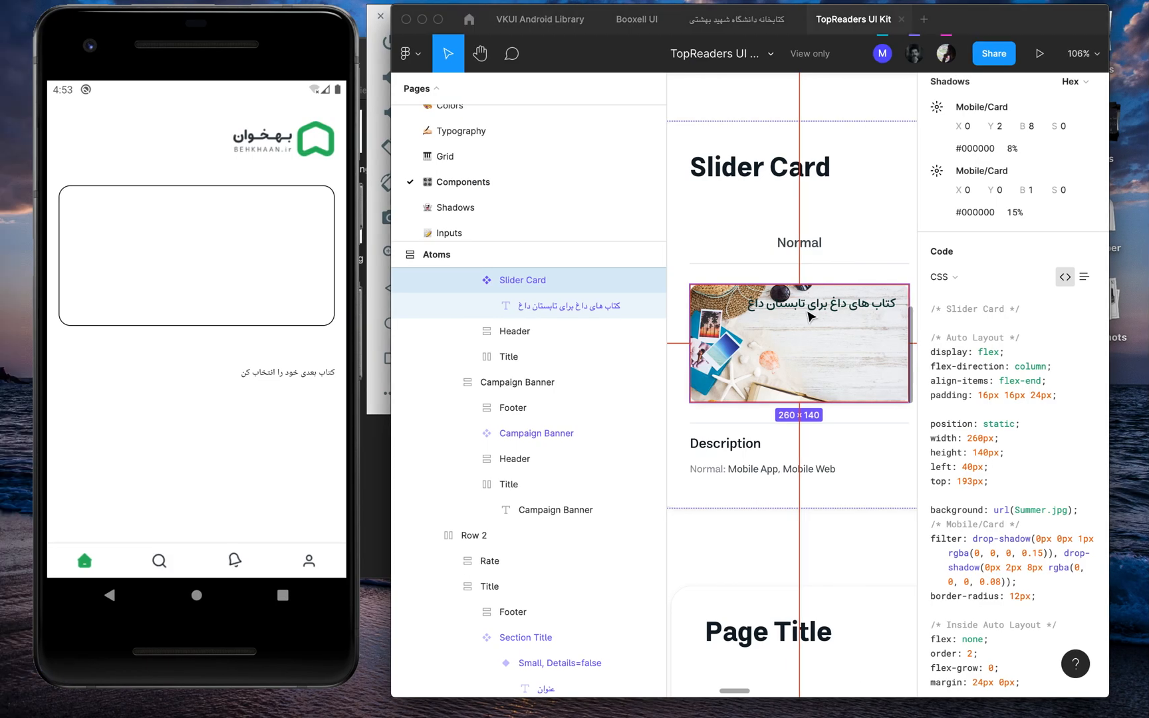
key(ctrl+Right)
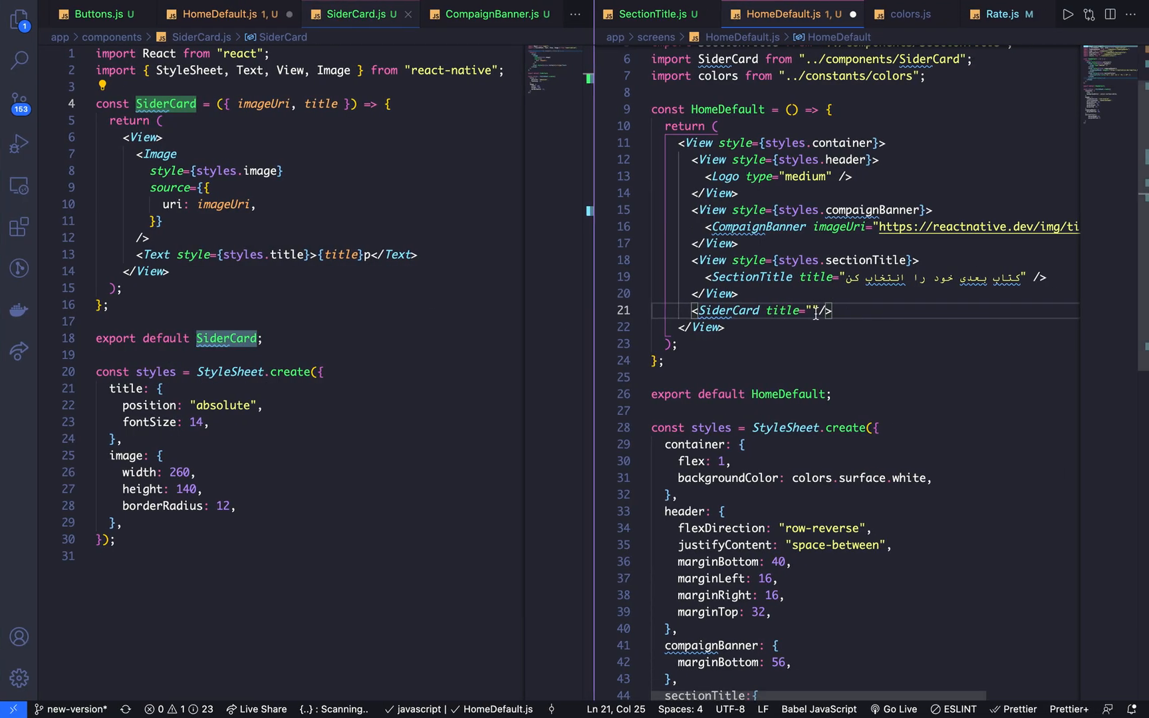
text(تاب های د)
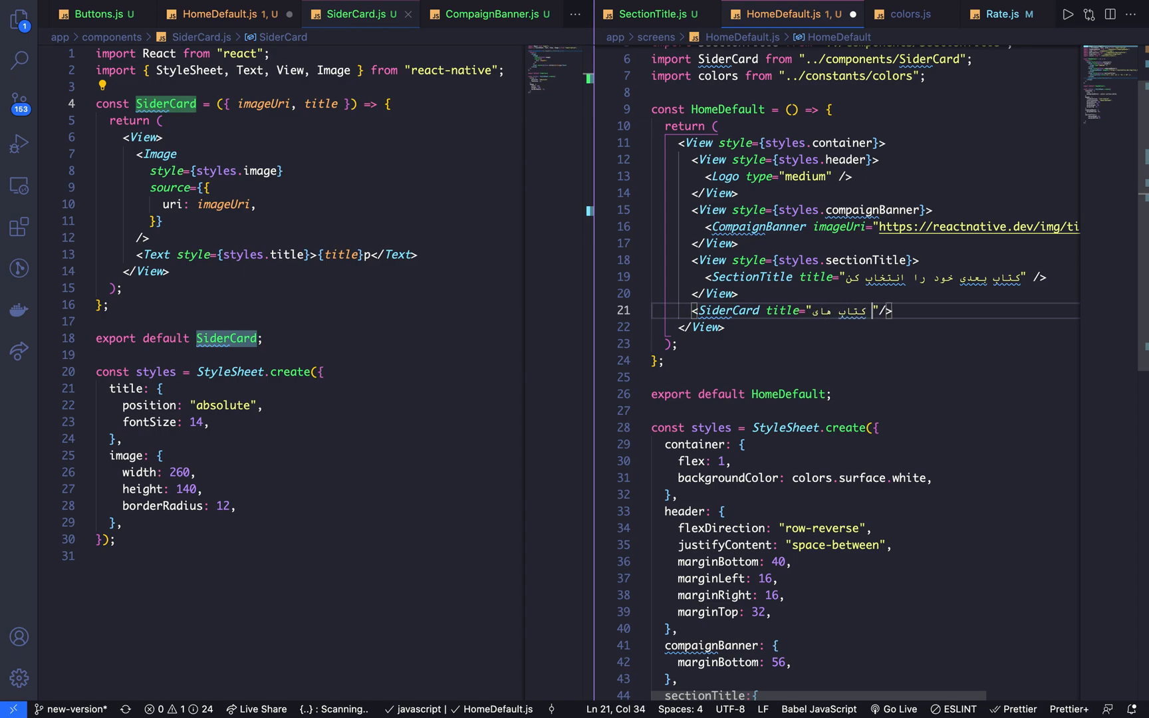
text(اغ برای )
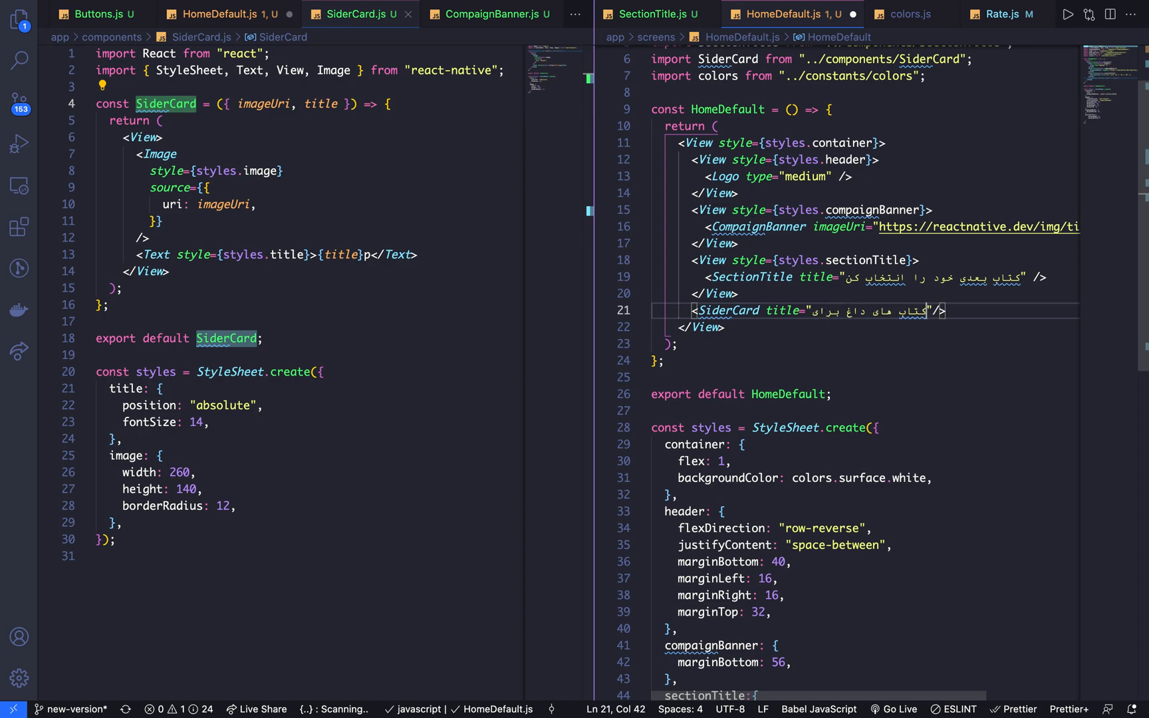
text(تابستان )
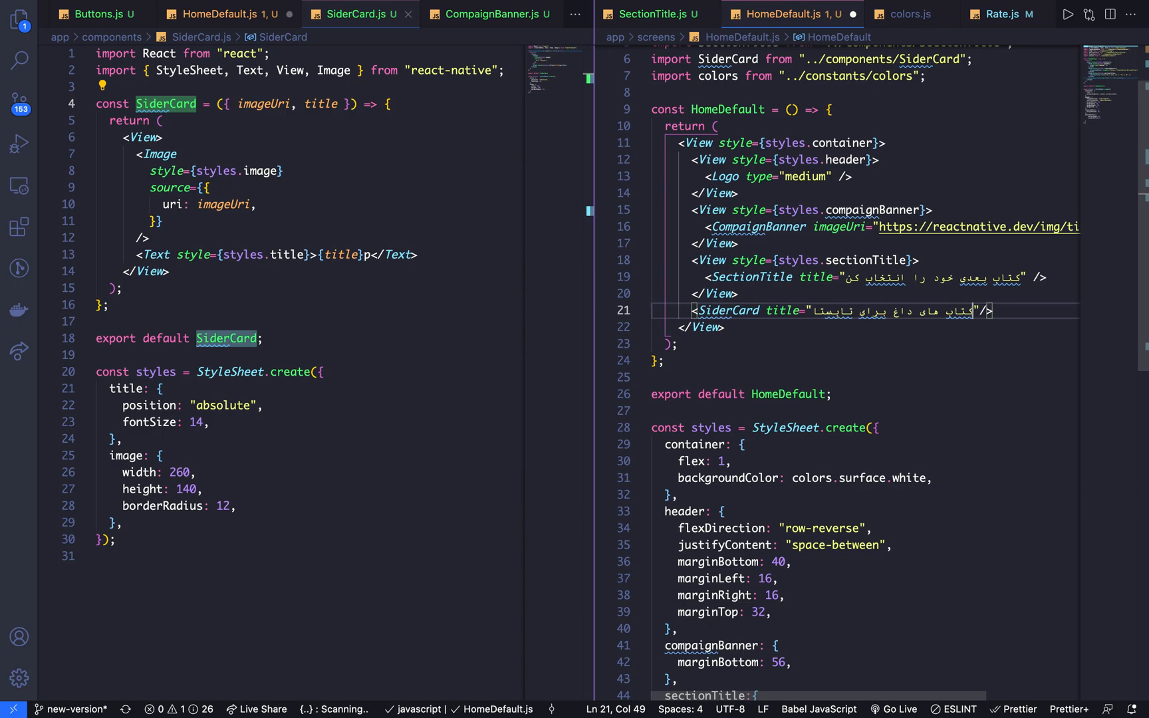
text(داغ)
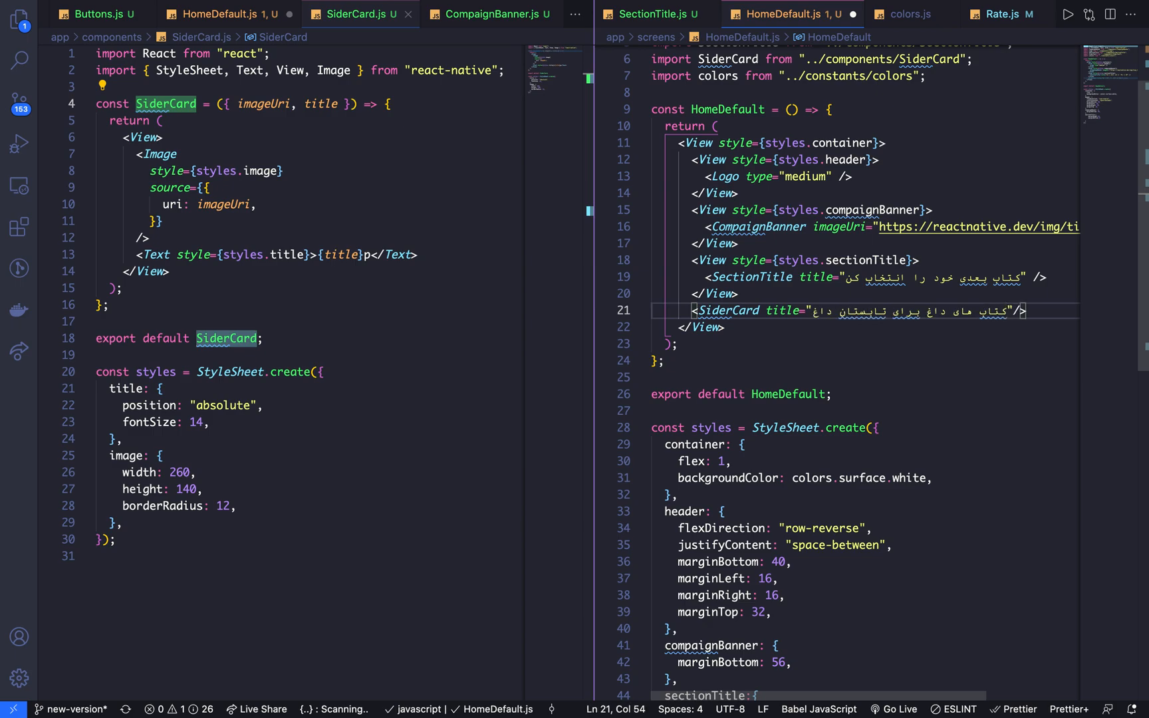
key(super+s)
key(super+Tab)
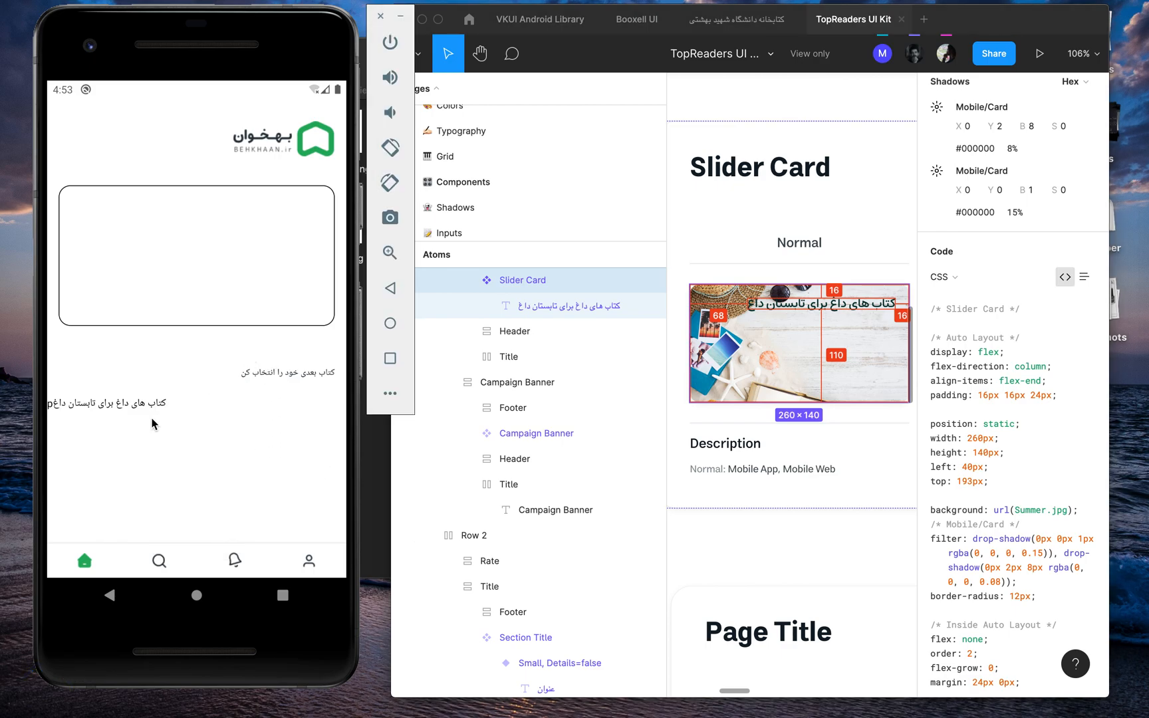
Return to VS Code from the emulator and place the caret inside the title string
key(super+Tab)
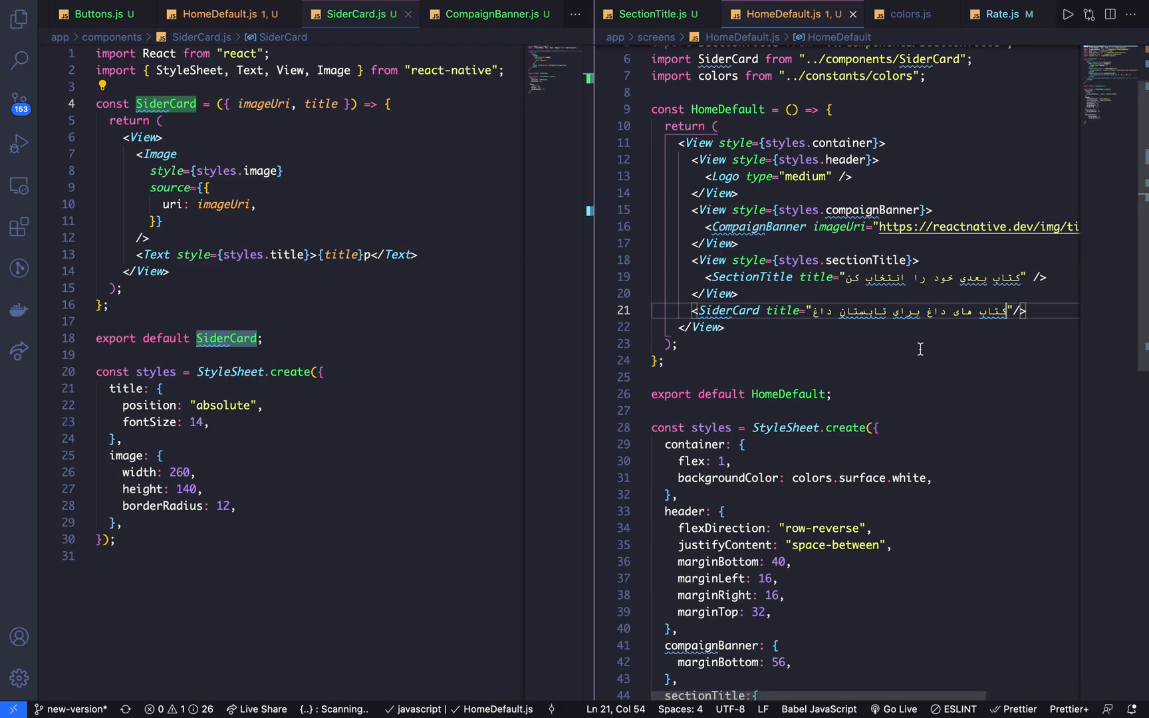
key(Left)
key(Left)
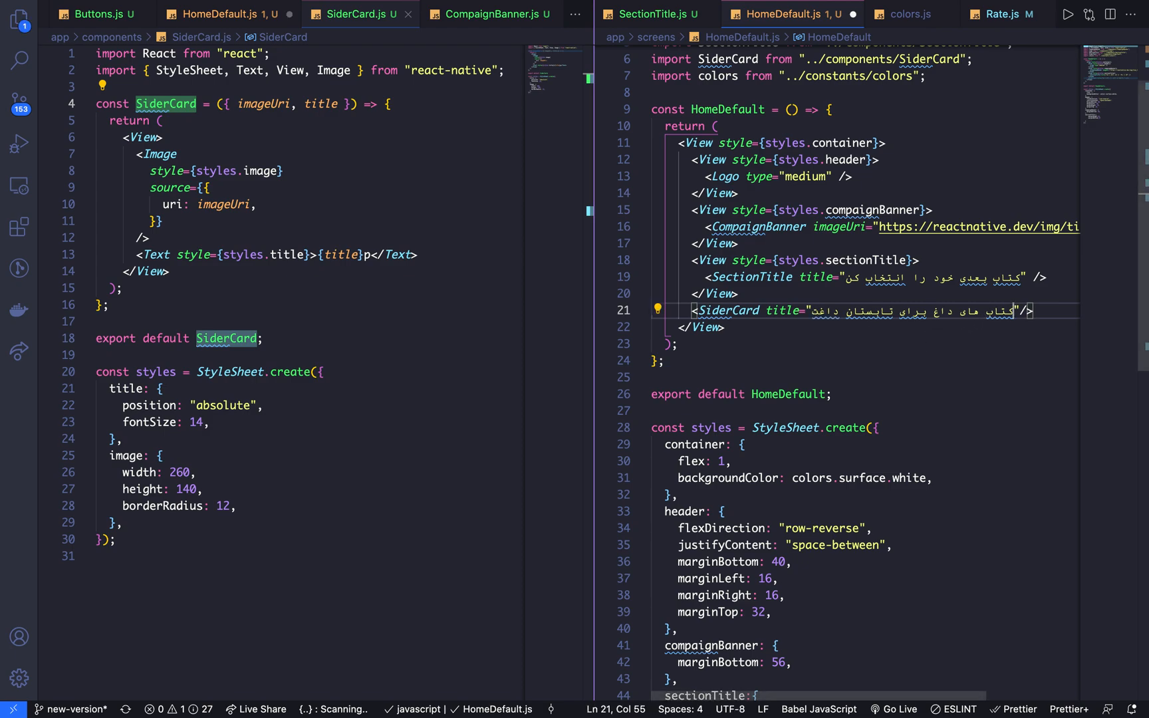
scroll(907, 337, up, 2)
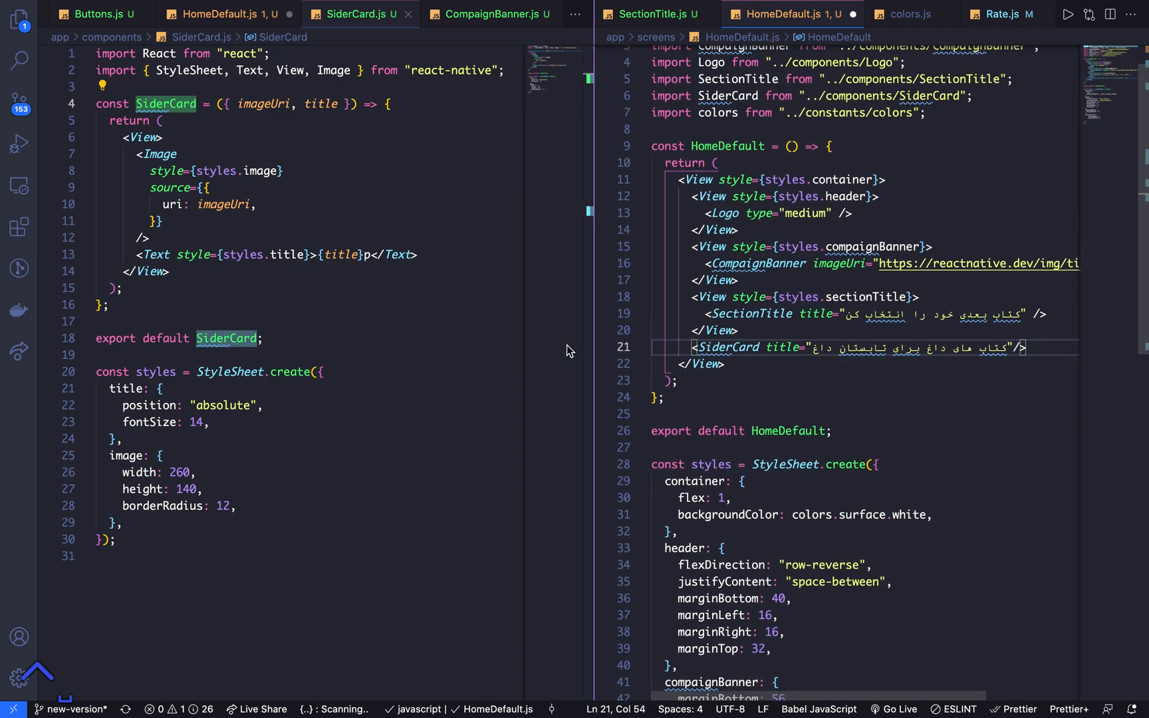
Remove the stray 'p' after {title} in SiderCard.js and save the file
click(369, 257)
key(BackSpace)
key(super+s)
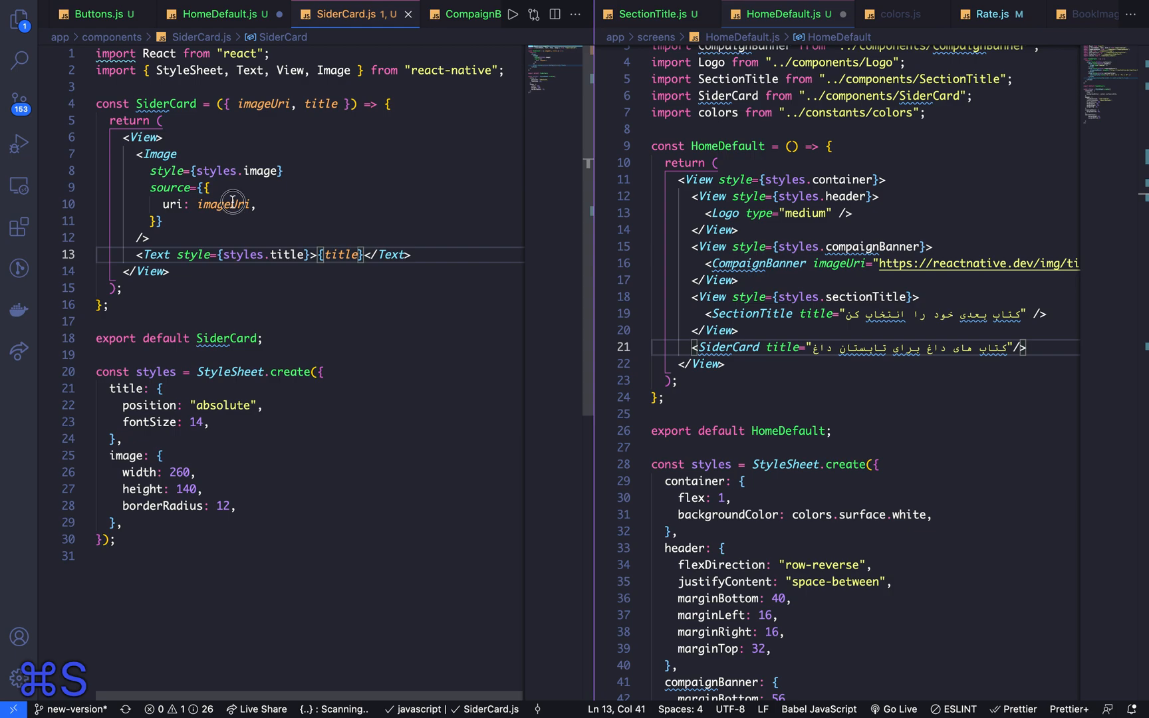
Start an imageUri attribute on the SiderCard tag in HomeDefault.js
double_click(232, 204)
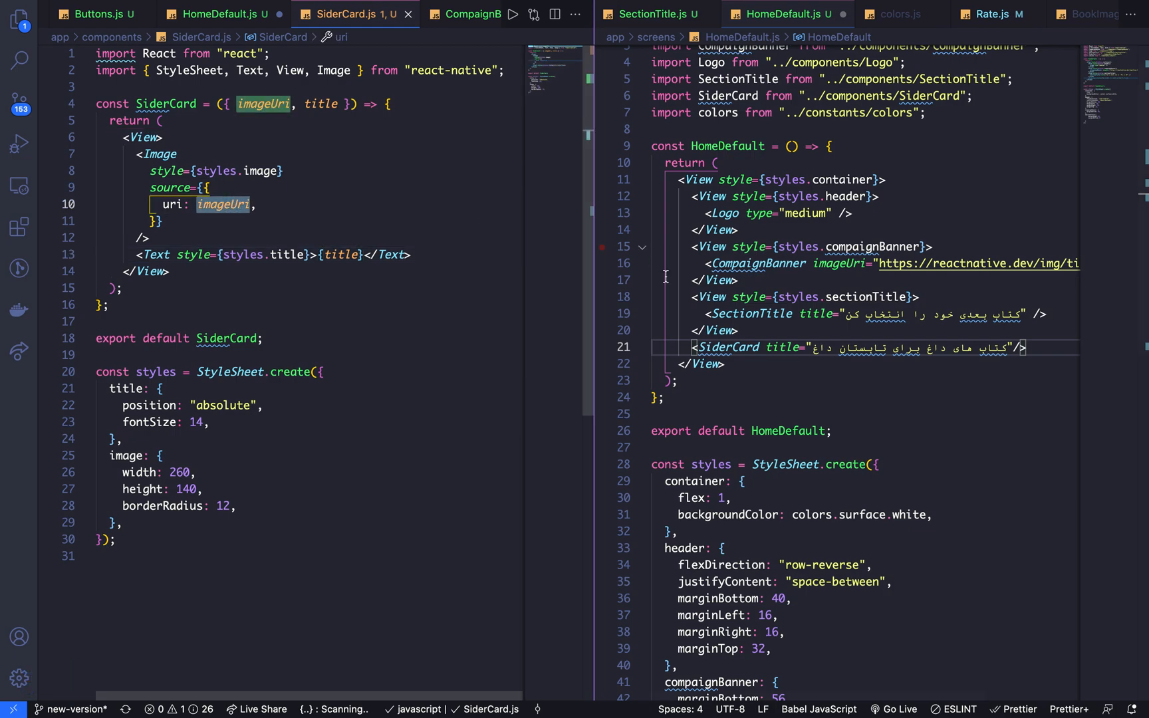
click(1017, 349)
text(imageUri=)
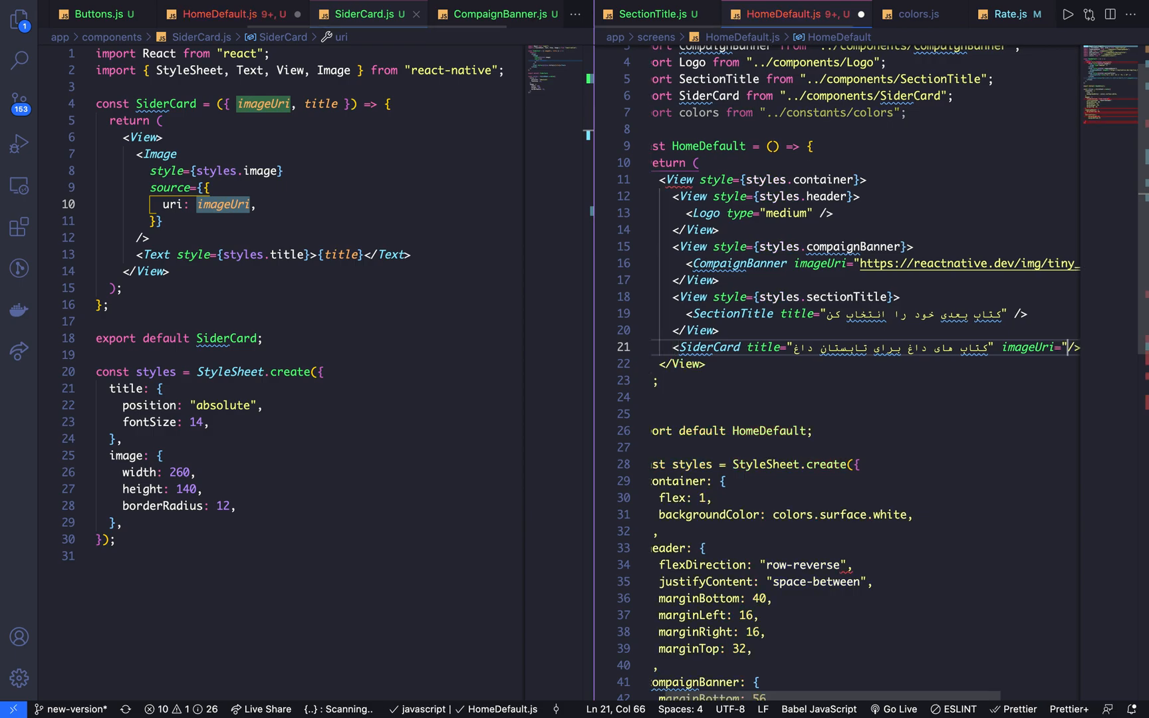
text(")
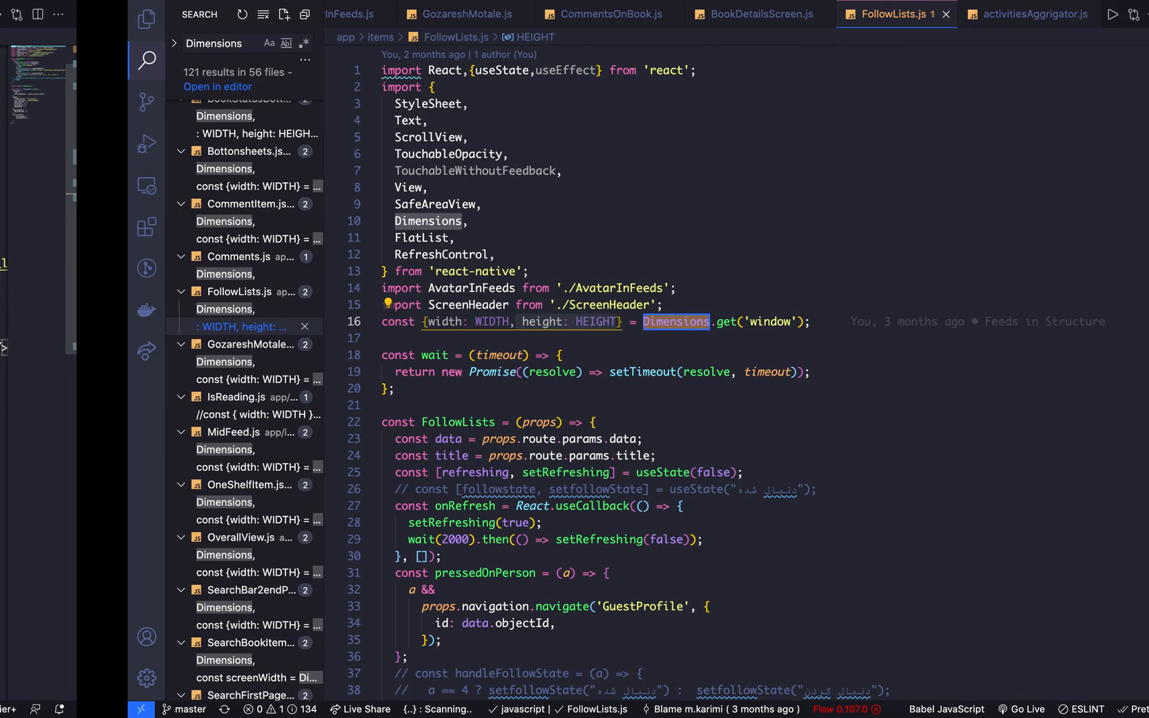
Grab the tiny_logo.png URL from the React Native Image docs in Firefox
key(super+Tab)
key(super+Tab)
key(super+Tab)
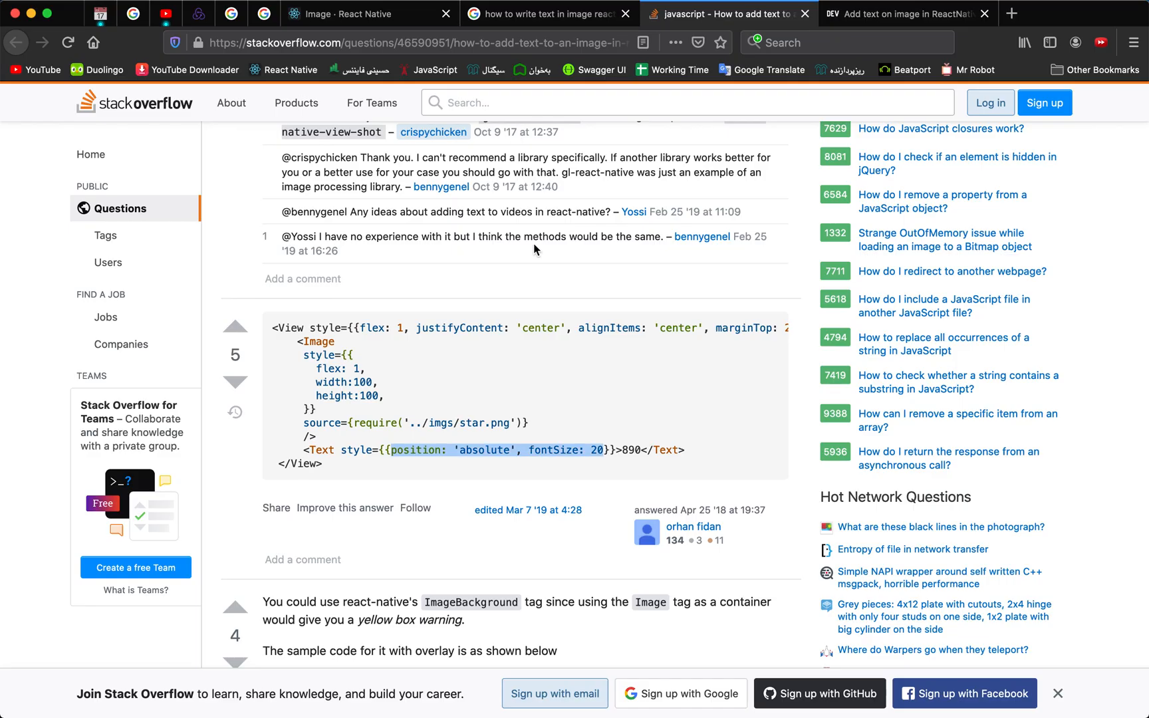
click(345, 13)
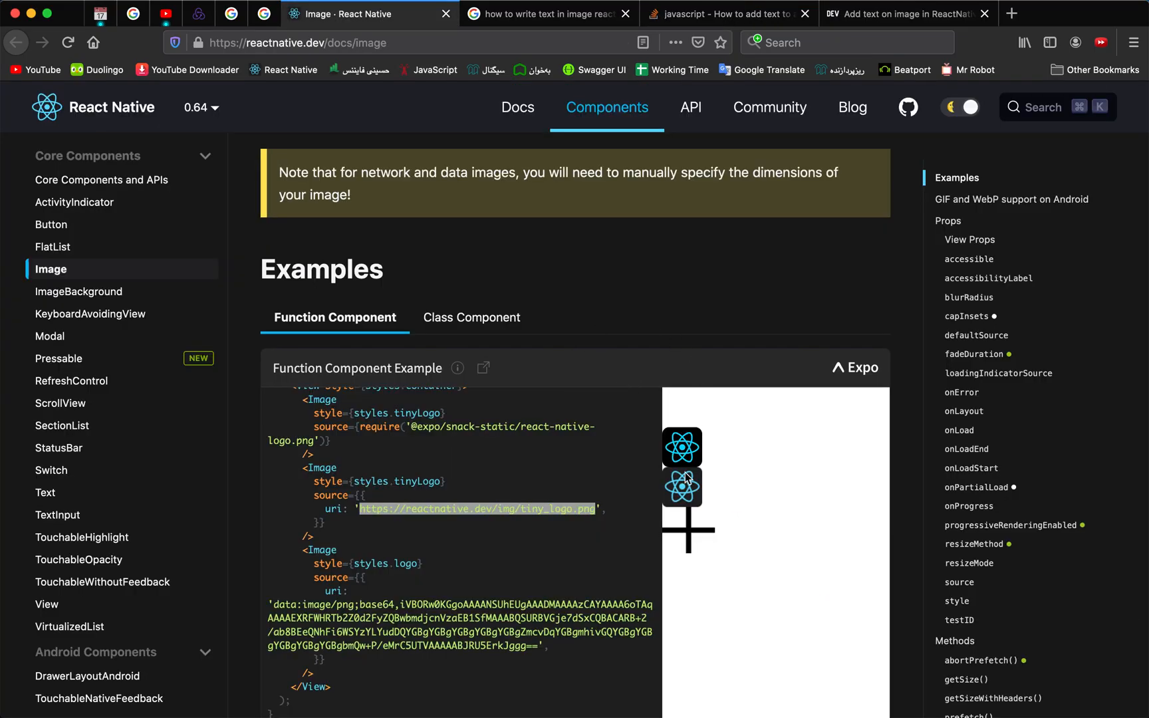
key(super+Tab)
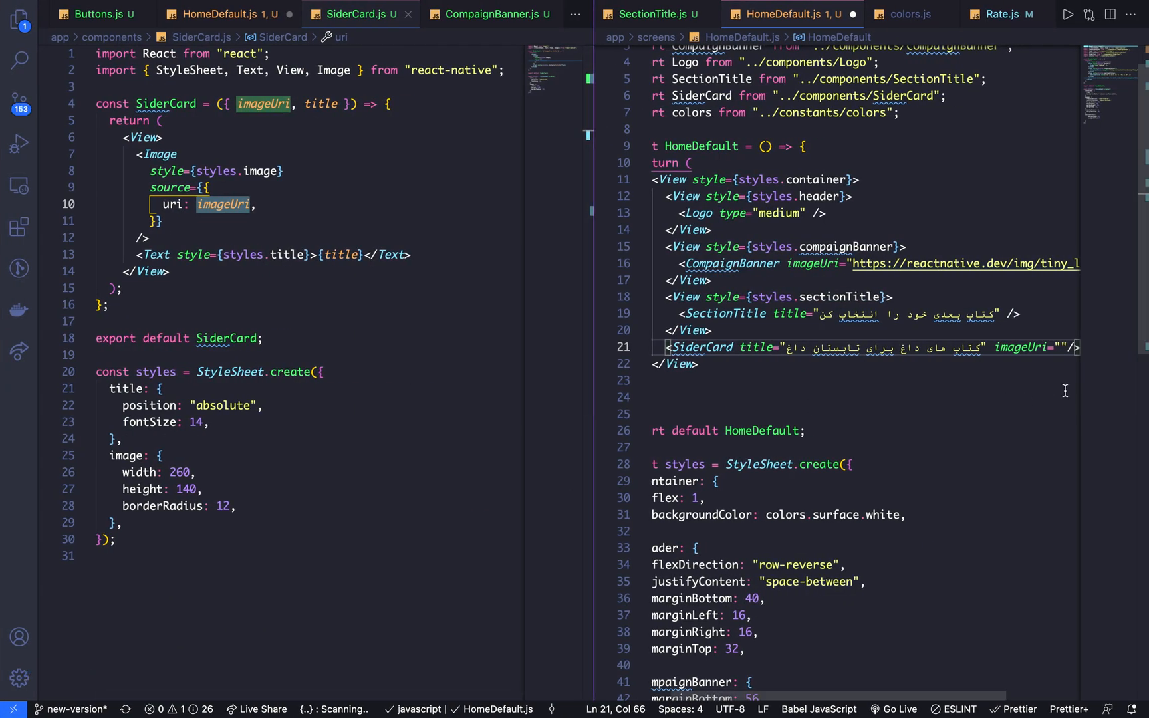
key(ctrl+Left)
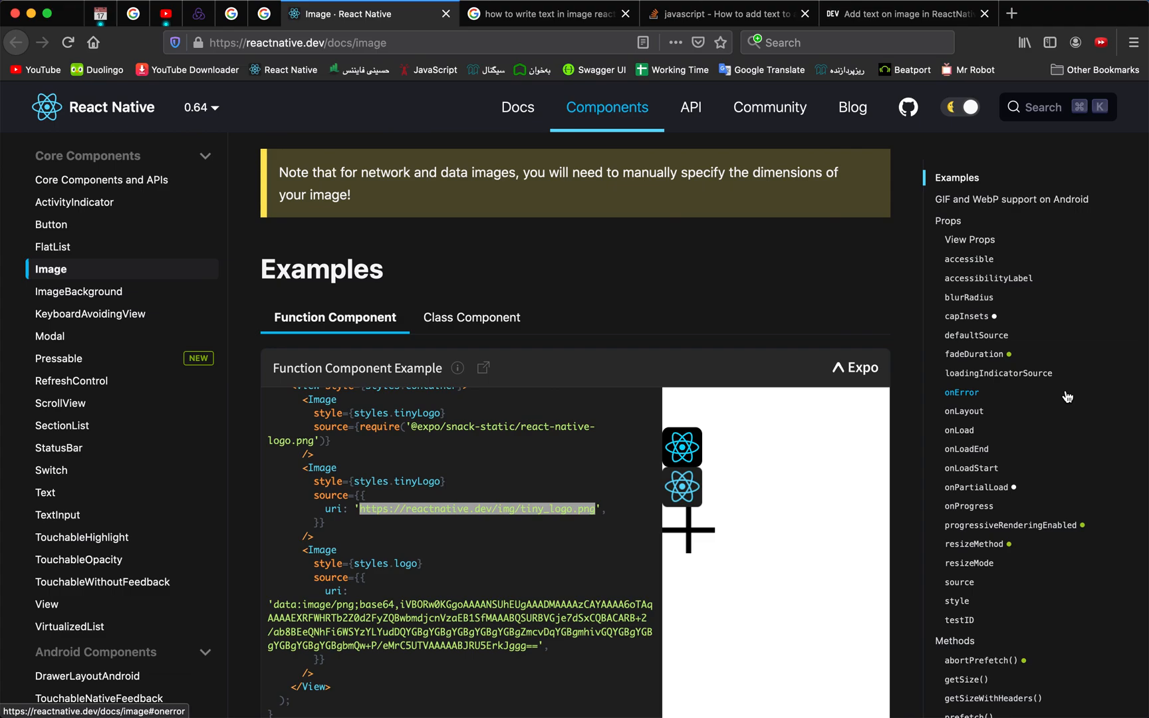
key(ctrl+Right)
Paste the logo URL into SiderCard's imageUri, save HomeDefault.js, and hide the browser to show the emulator
text(https://reactnative.dev/img/tiny_logo.png)
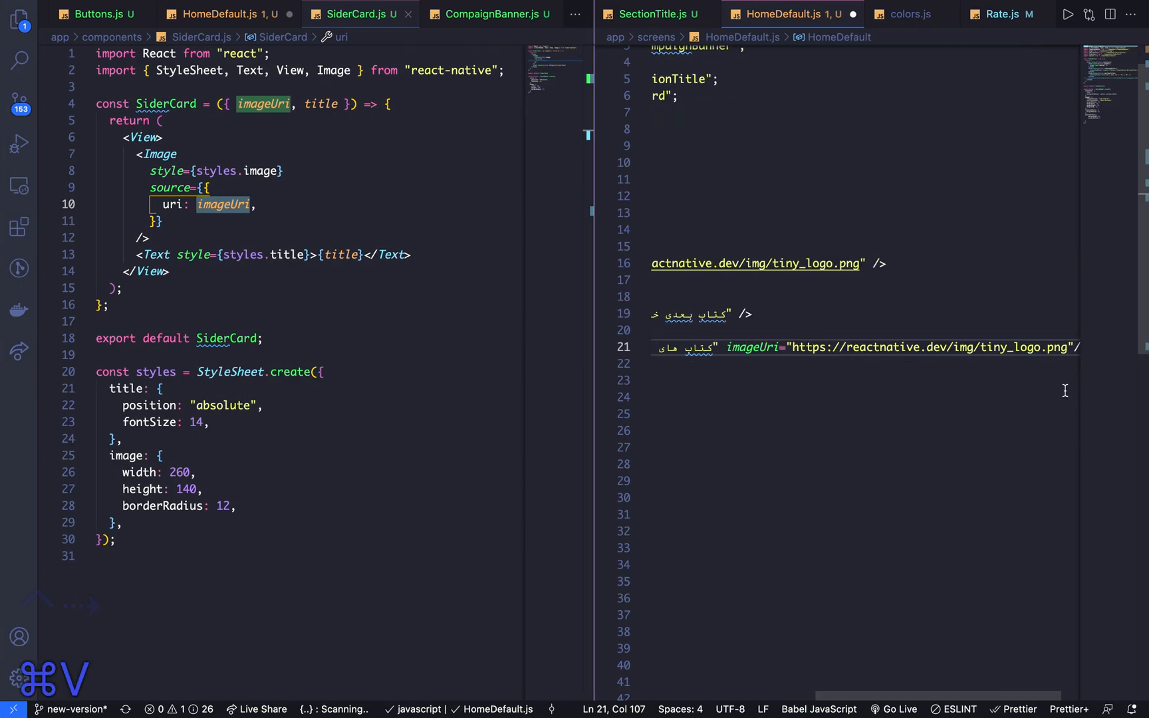
key(super+s)
key(ctrl+Left)
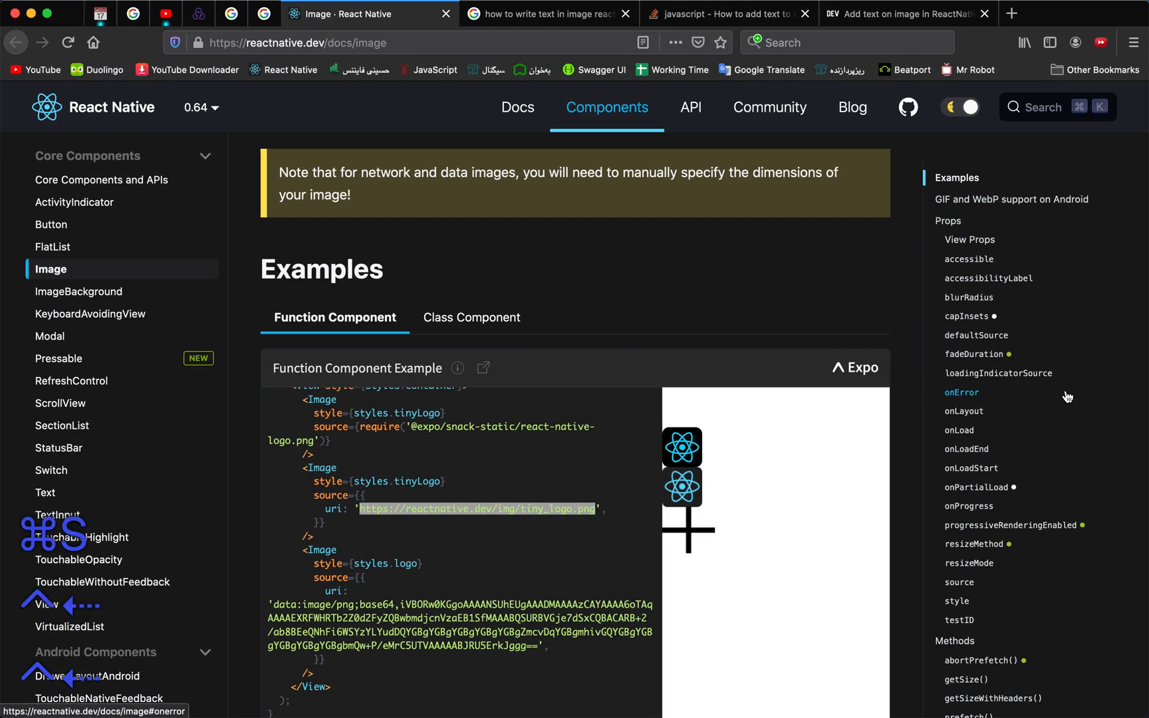
key(ctrl+Left)
key(super+h)
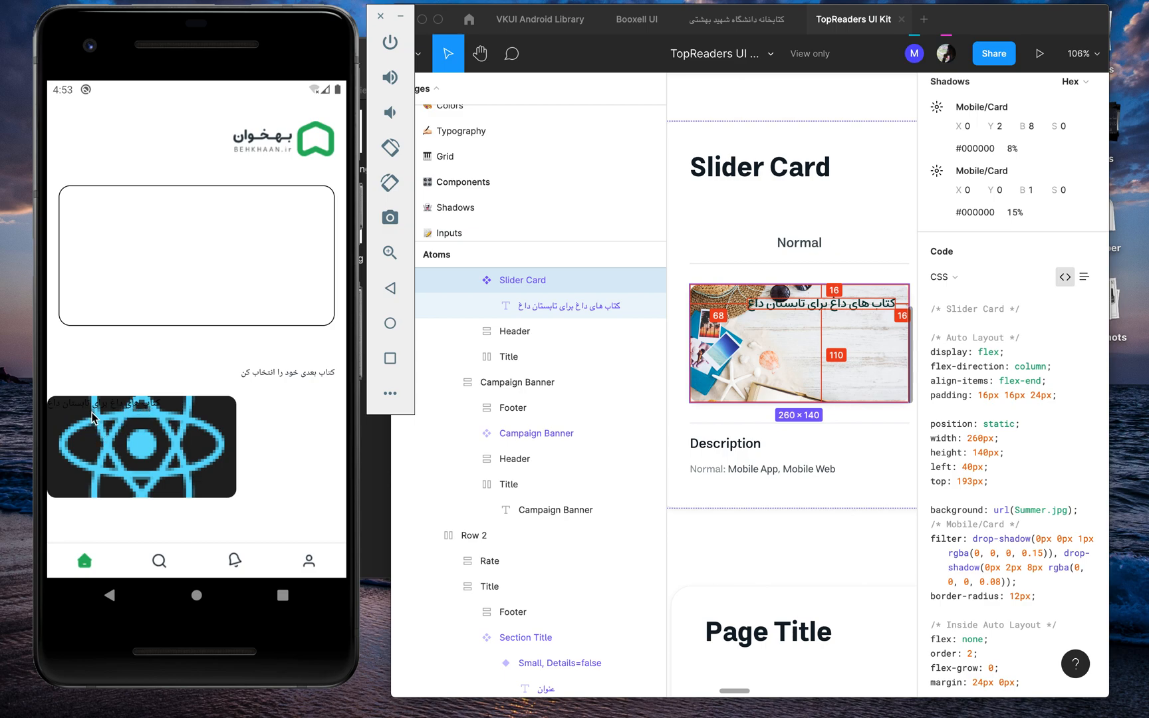
Check the card title layer's 16 top/right spacing in the Figma design, then return to VS Code
click(850, 314)
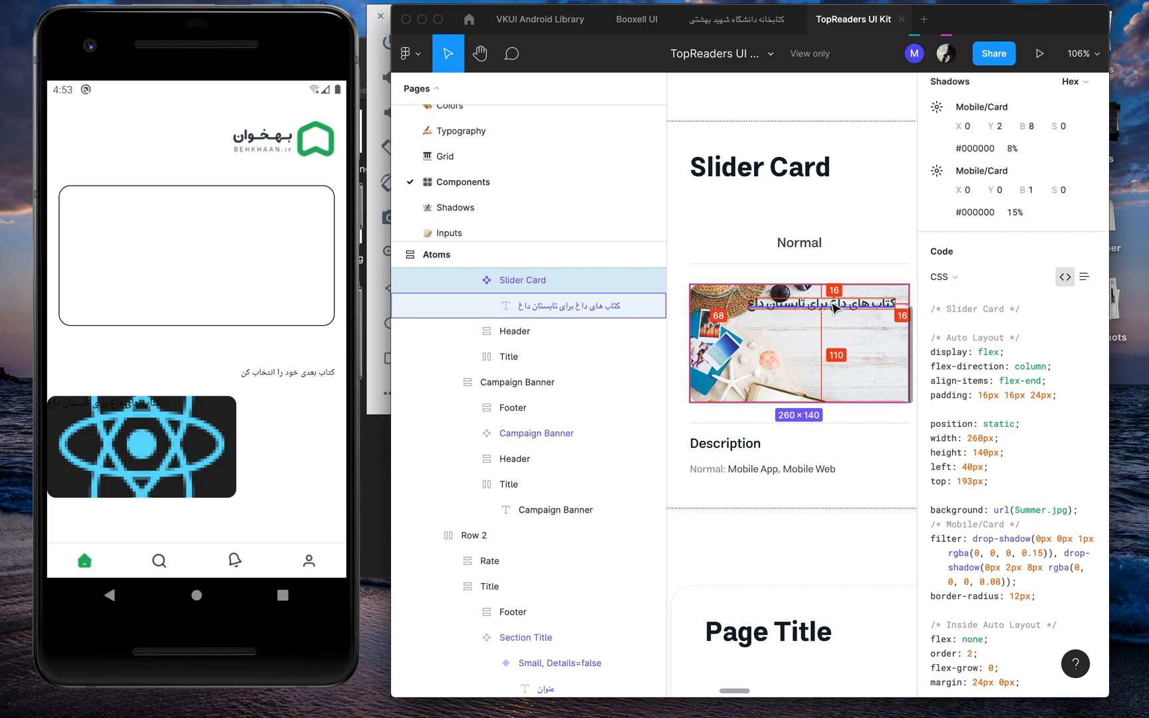
click(833, 309)
key(ctrl+Right)
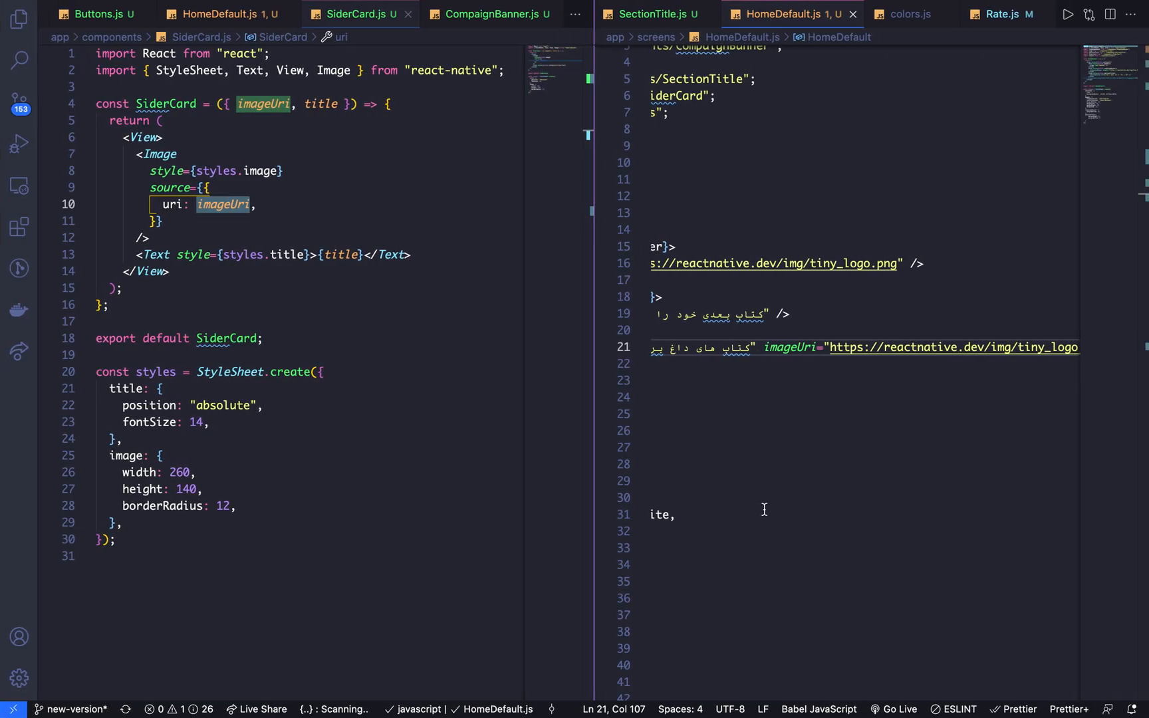
Add marginTop: 16 to SiderCard's title style and confirm the spacing against the Figma design
click(346, 337)
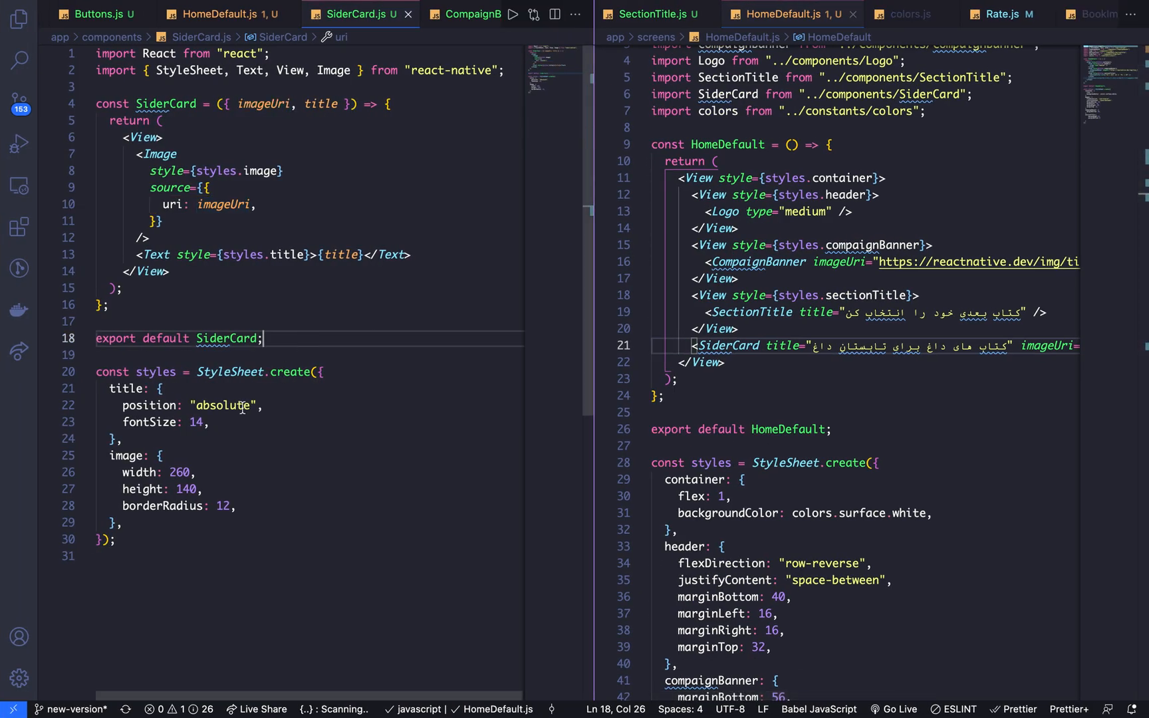
scroll(223, 414, down, 1)
click(210, 390)
key(Return)
text(mar)
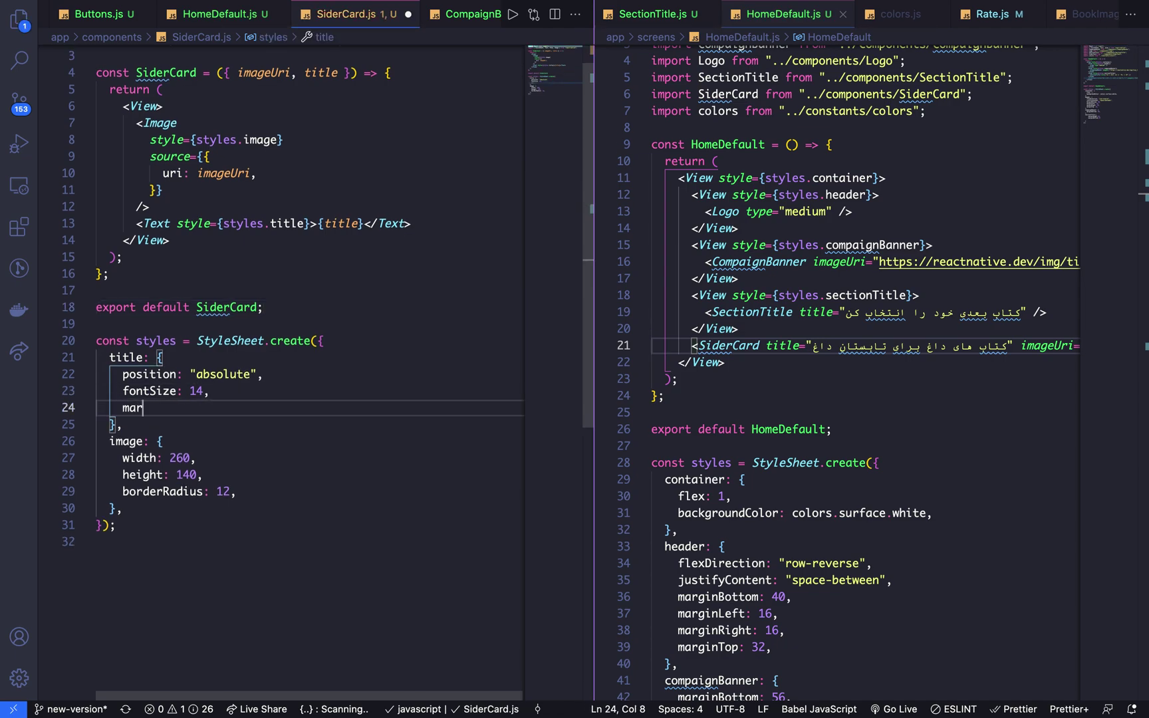
text(gint)
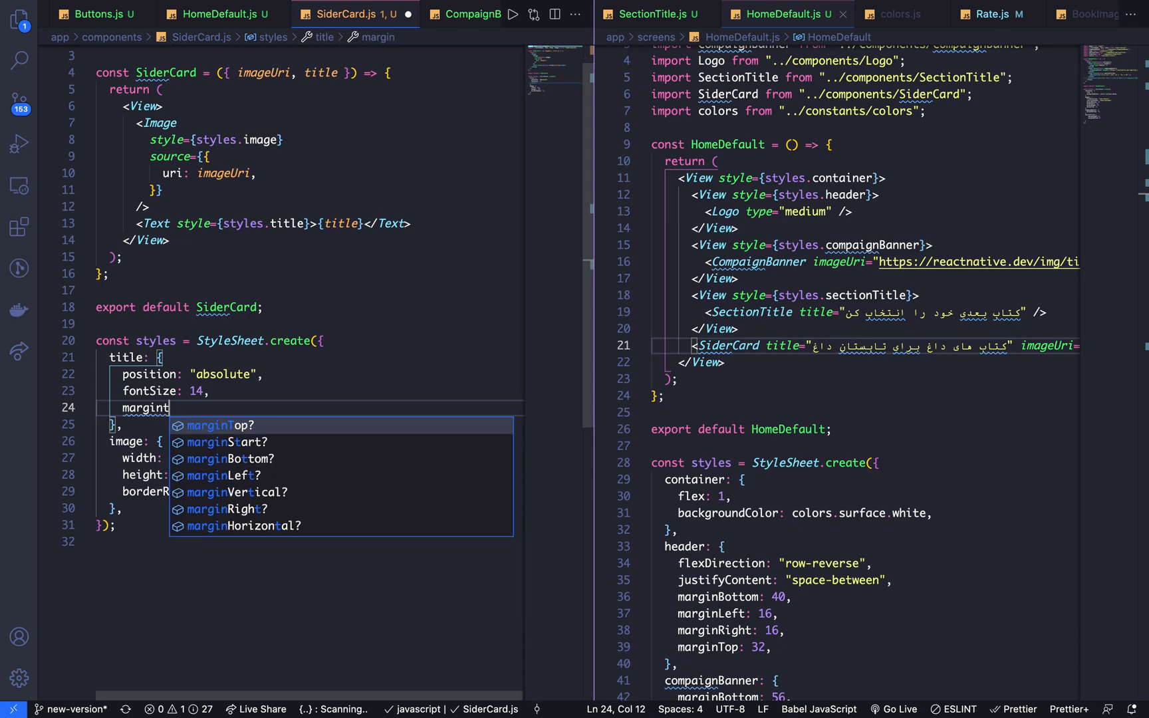
key(Tab)
key(ctrl+Up)
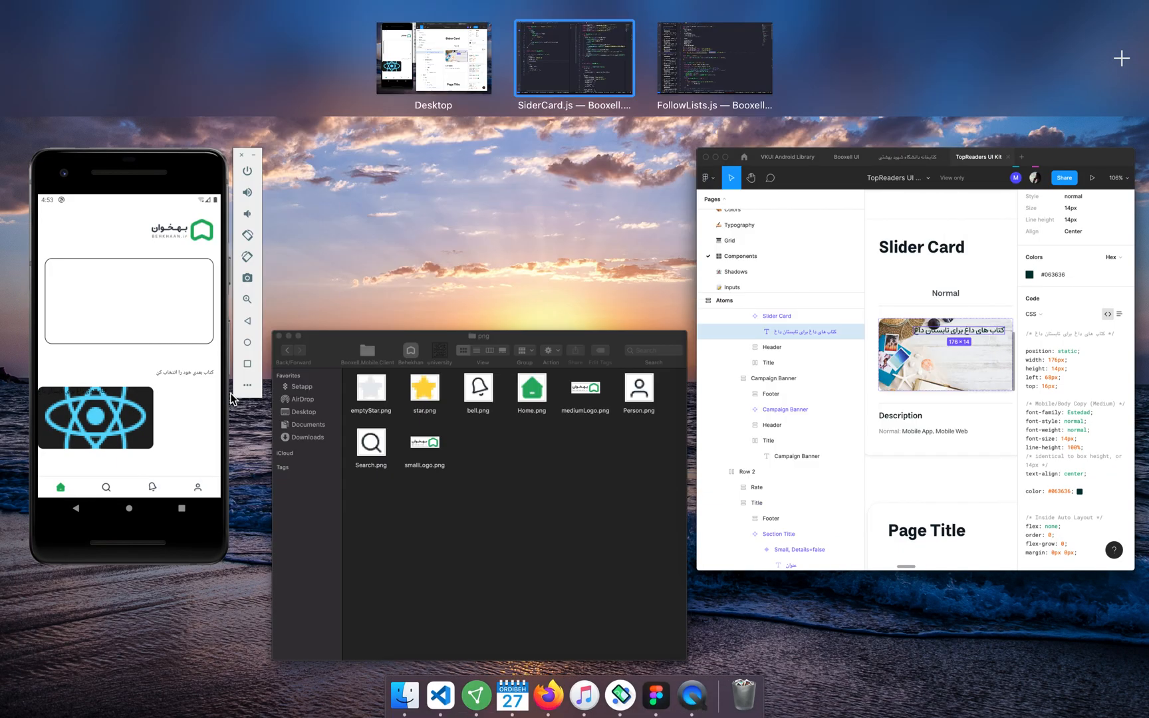
click(128, 360)
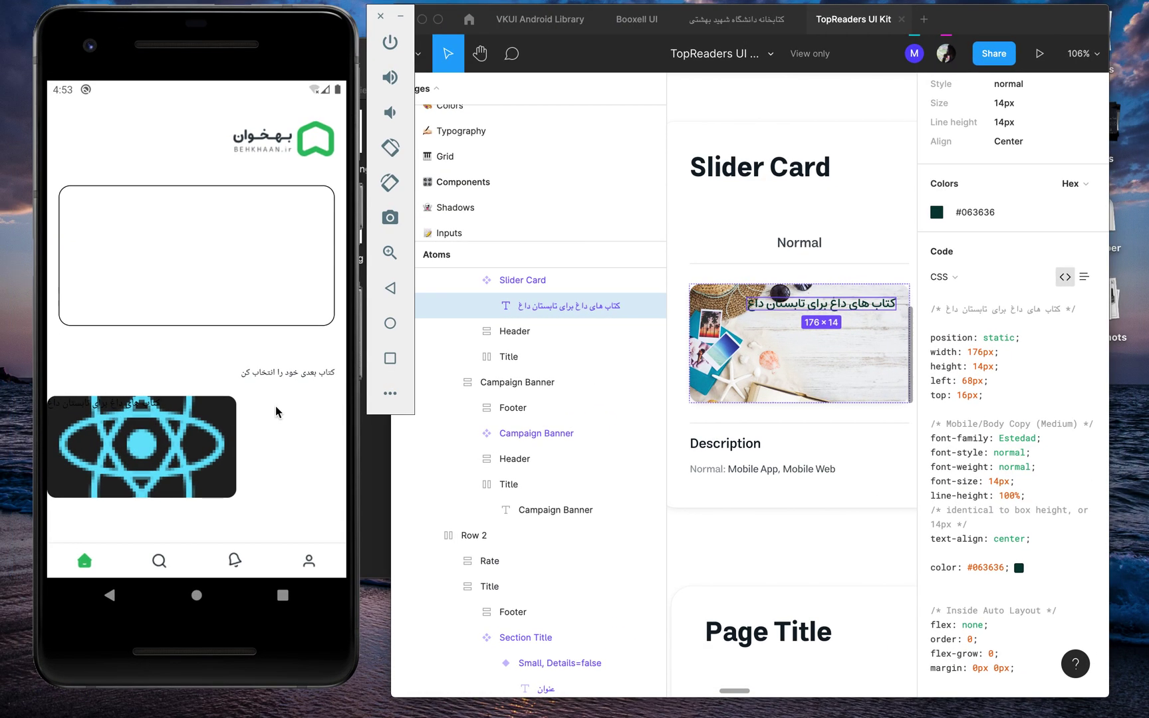
click(852, 307)
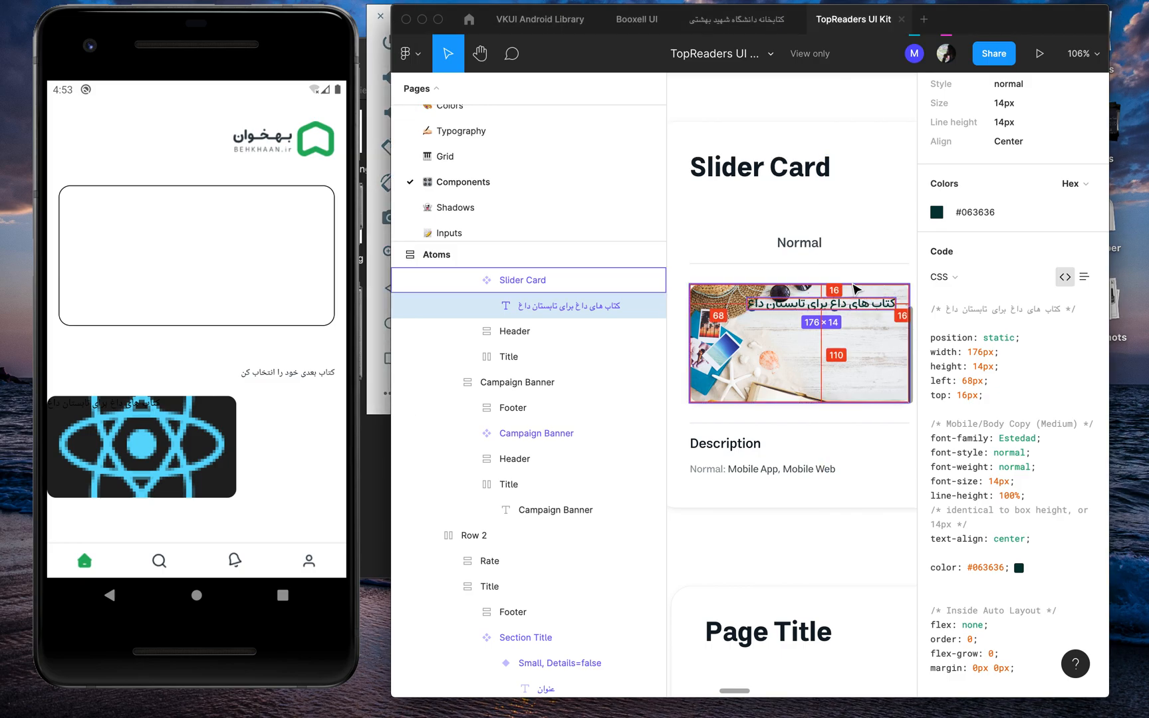
key(ctrl+Right)
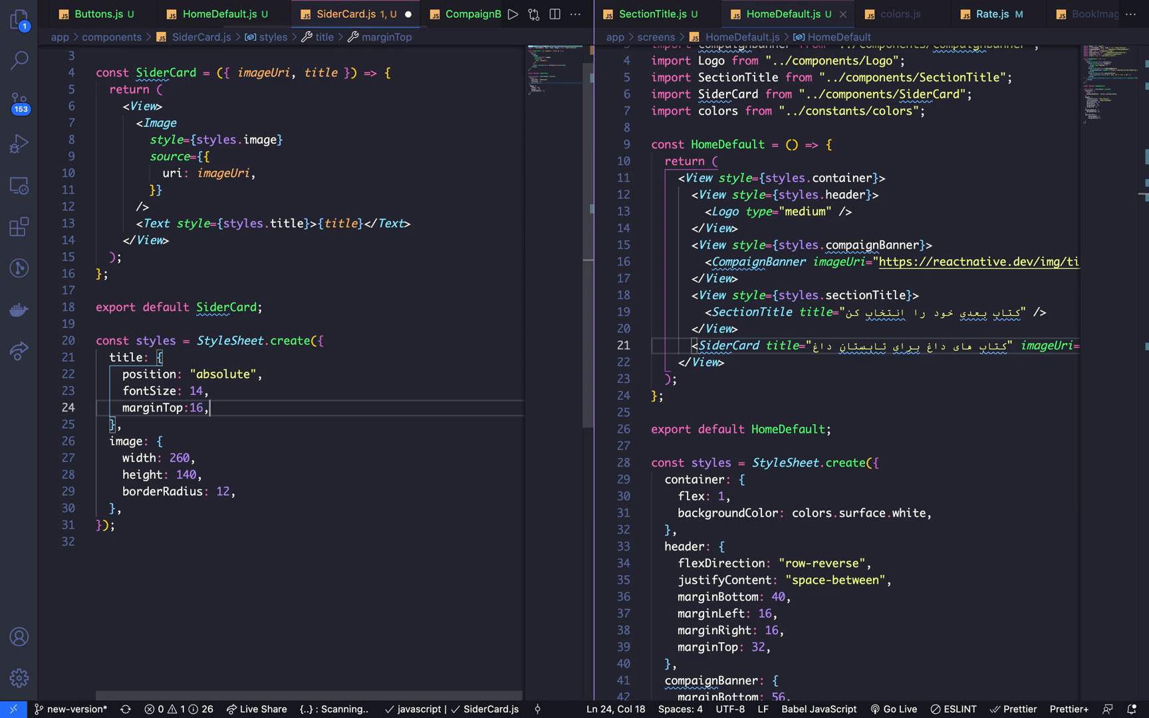
Add textAlign: 'right' below marginTop and save SiderCard.js
key(Return)
text(textAlign)
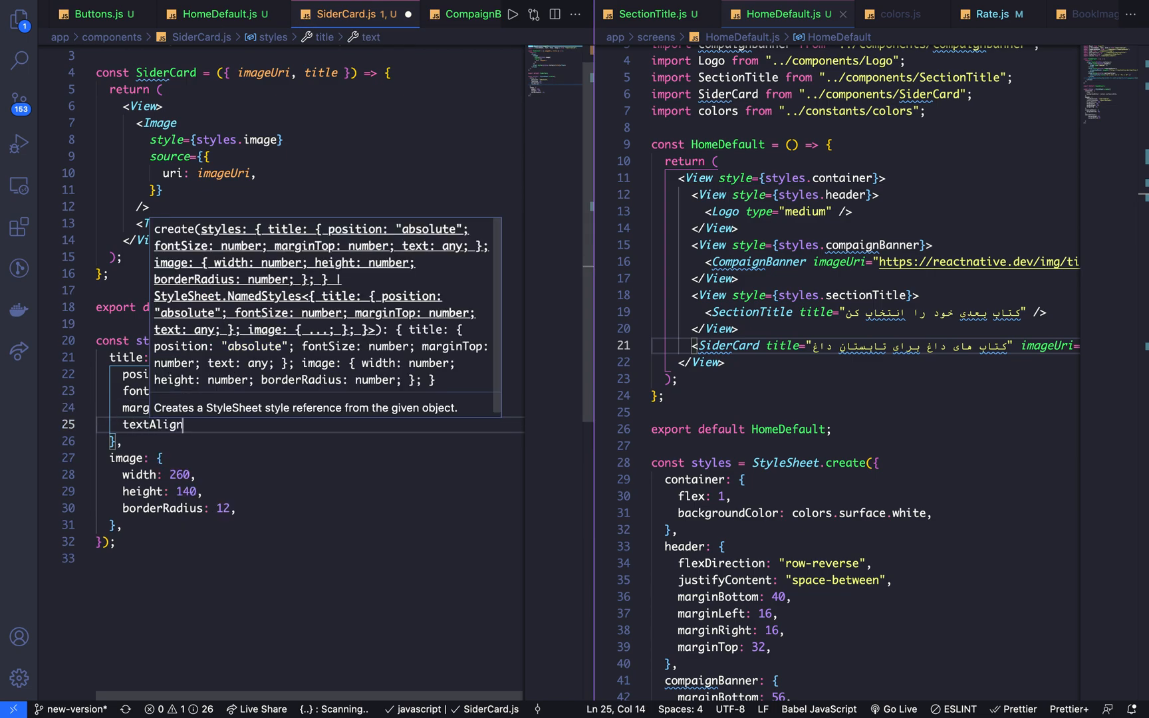
text(")
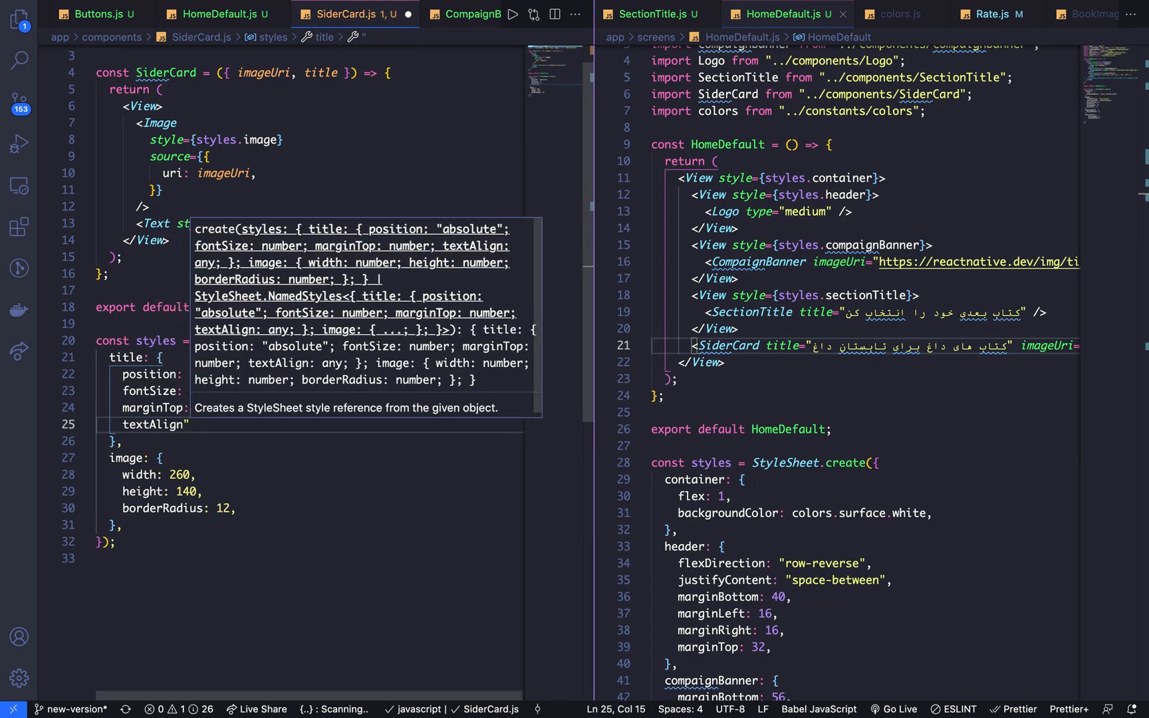
key(BackSpace)
text(:'ri)
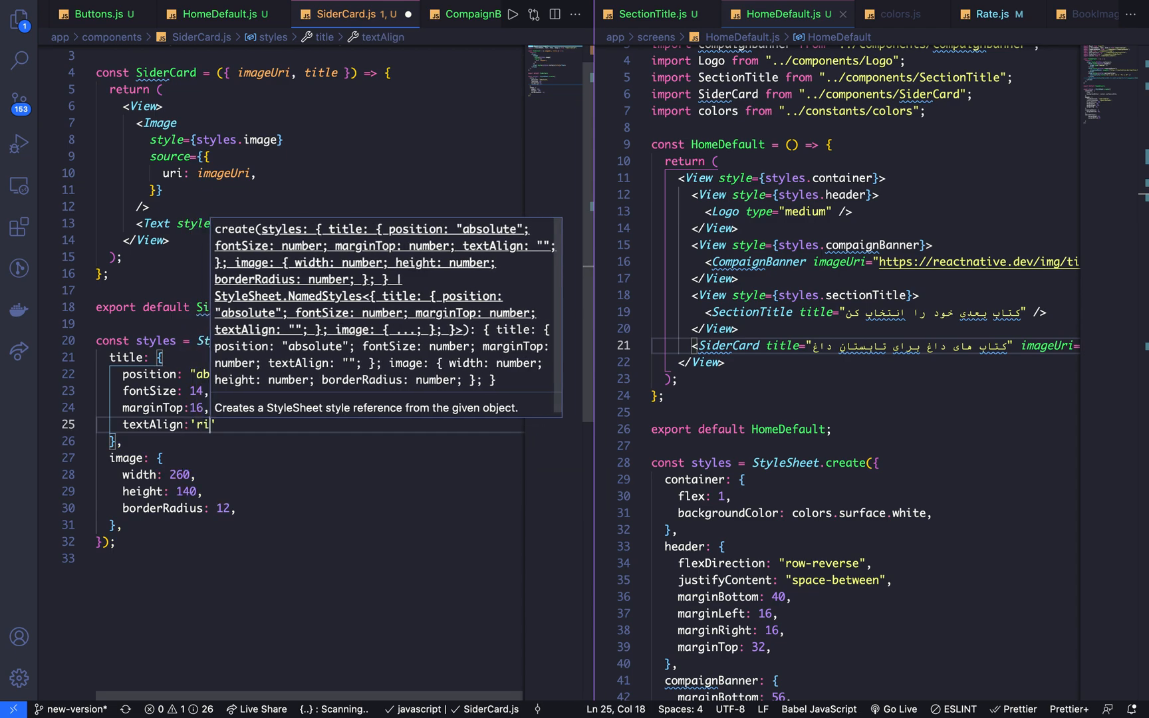
text(ght)
click(224, 408)
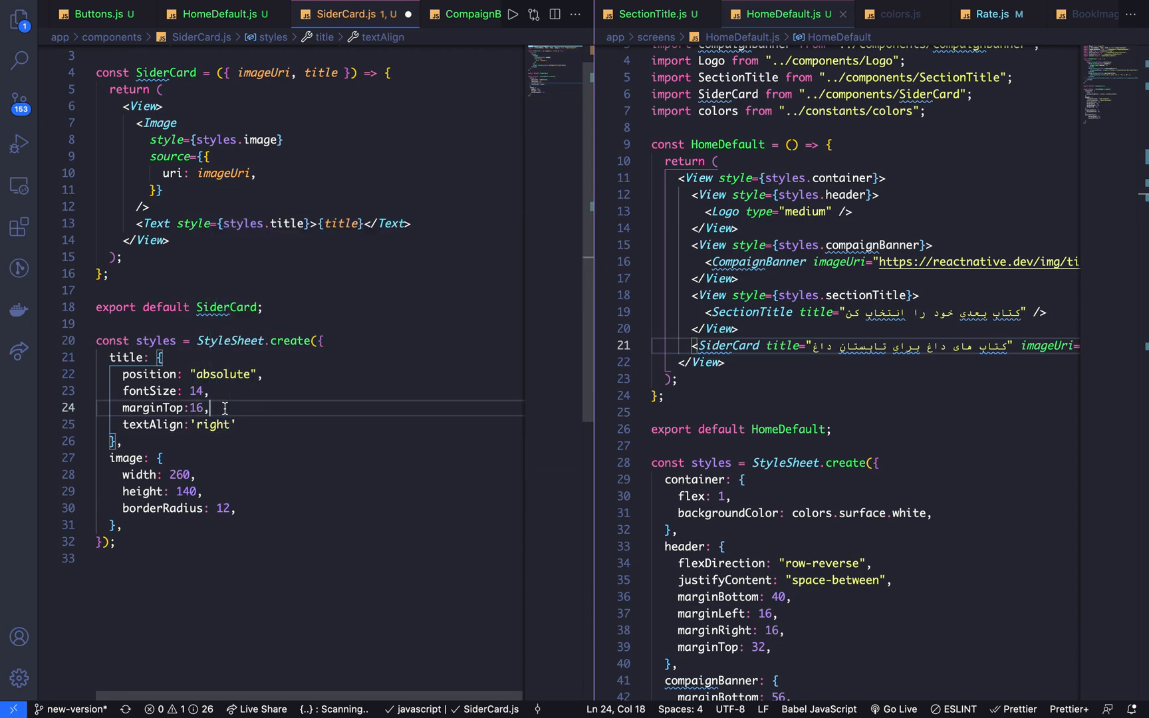
key(super+s)
View the repositioned card title in the emulator and return to VS Code
key(ctrl+Left)
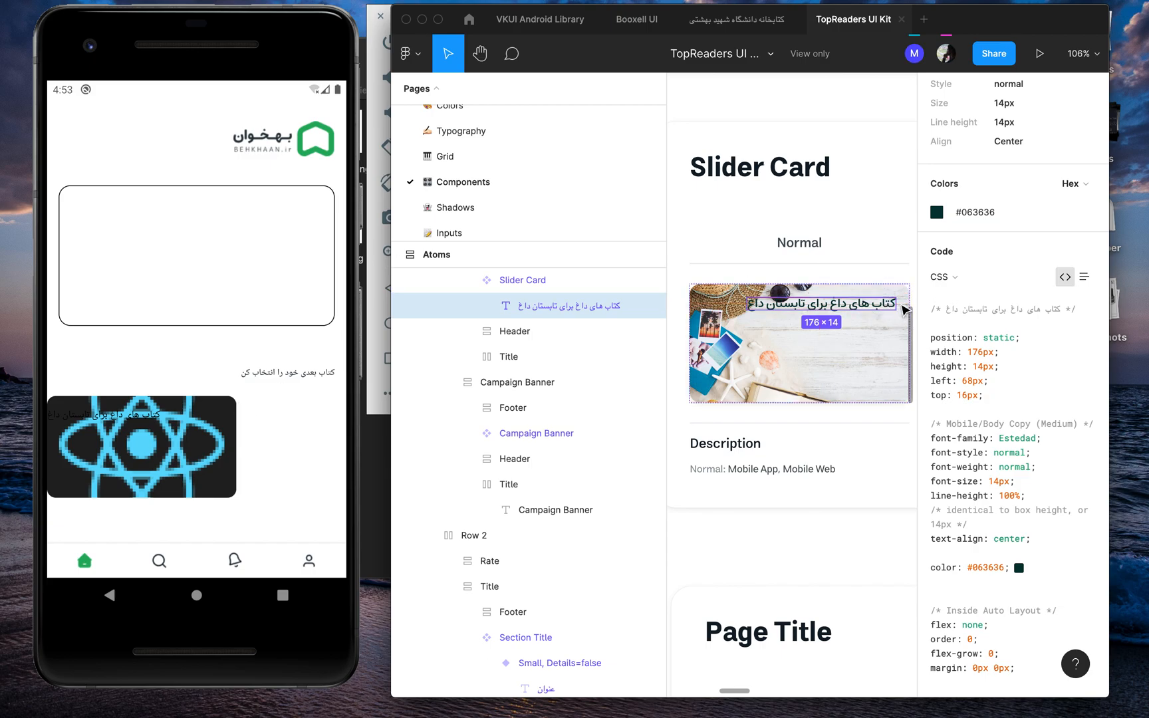
key(super+Tab)
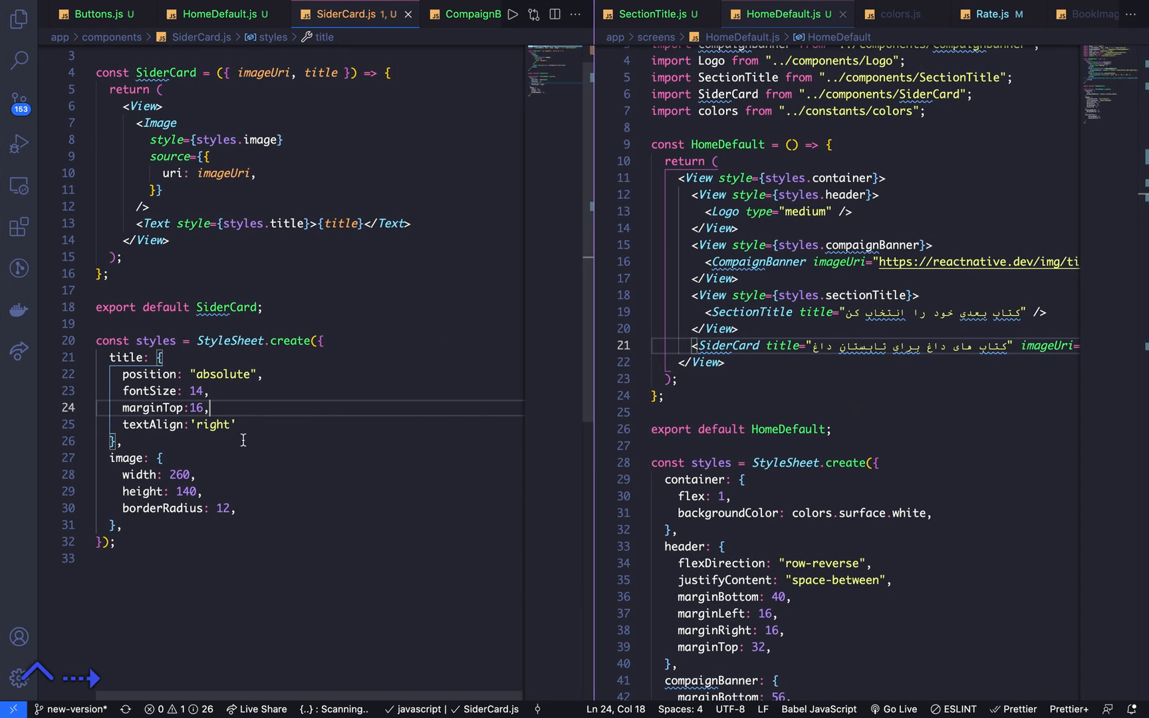
text(,)
Add a marginRight entry to the title style, save, and switch to the emulator
key(Return)
text(marg)
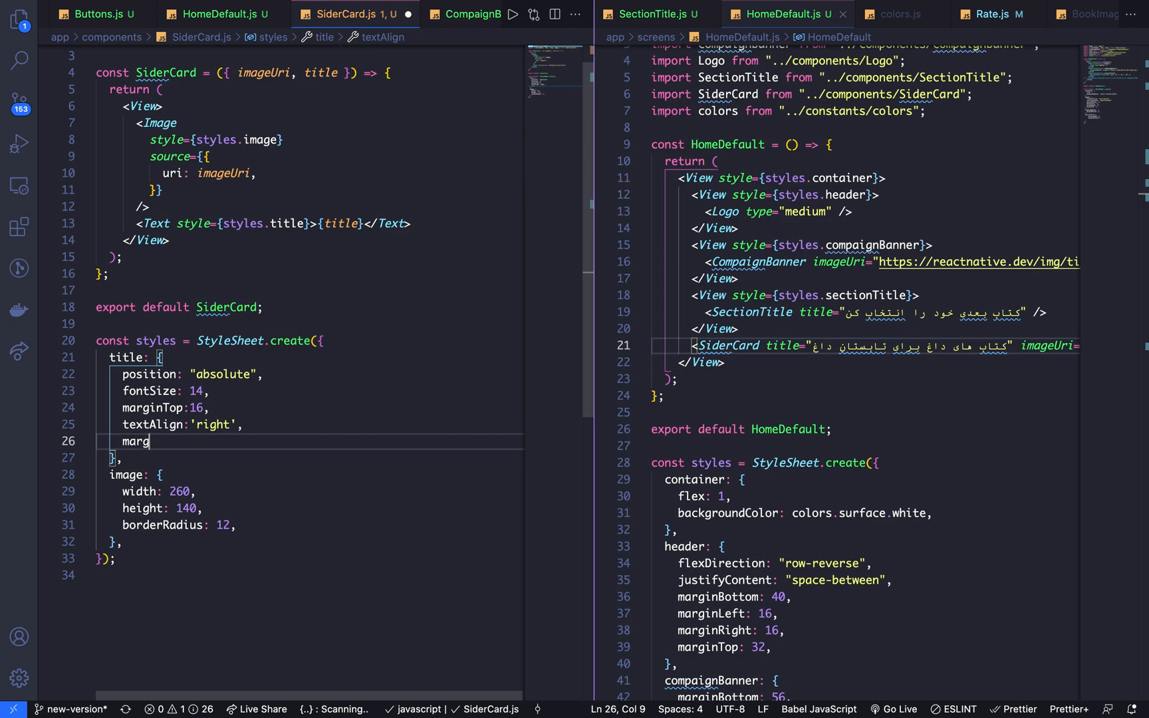
text(inr)
key(Tab)
text(:)
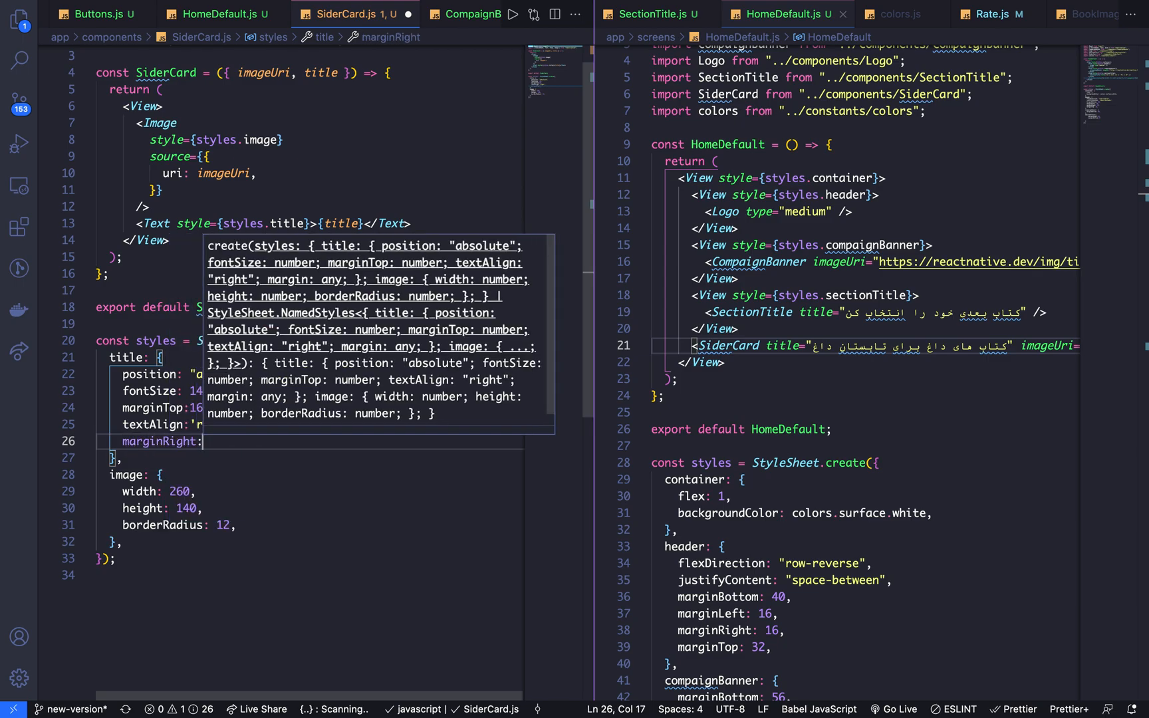
key(super+s)
key(super+Tab)
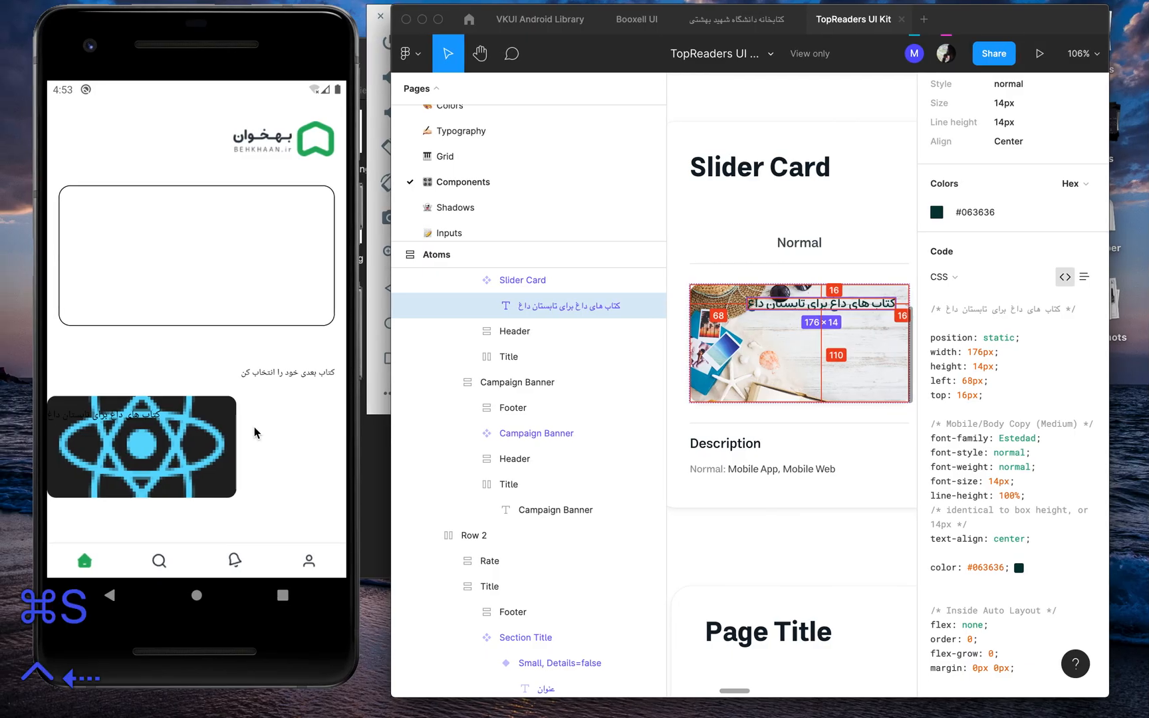